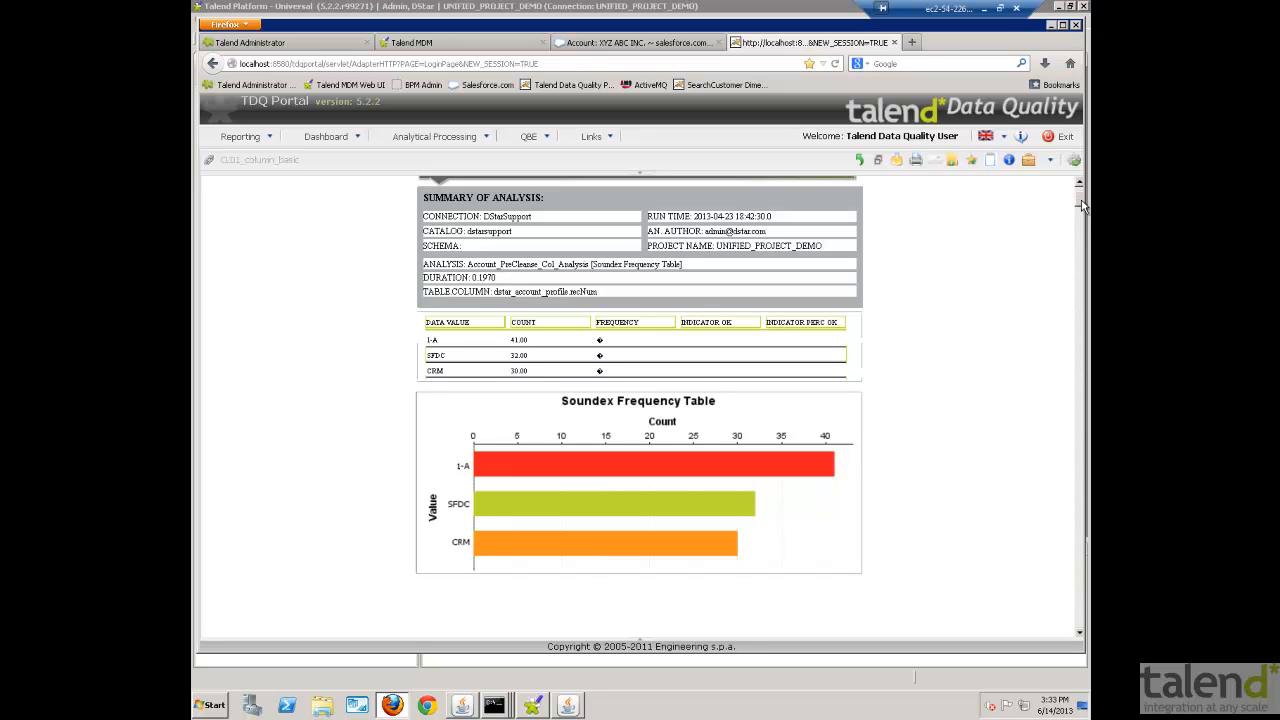
- Review the pre-cleanse analysis report for the postal column, covering pattern frequency, US zipcode validation and simple statistics
left_click_drag(1082, 205, 997, 394)
scroll(997, 392, "up", 6)
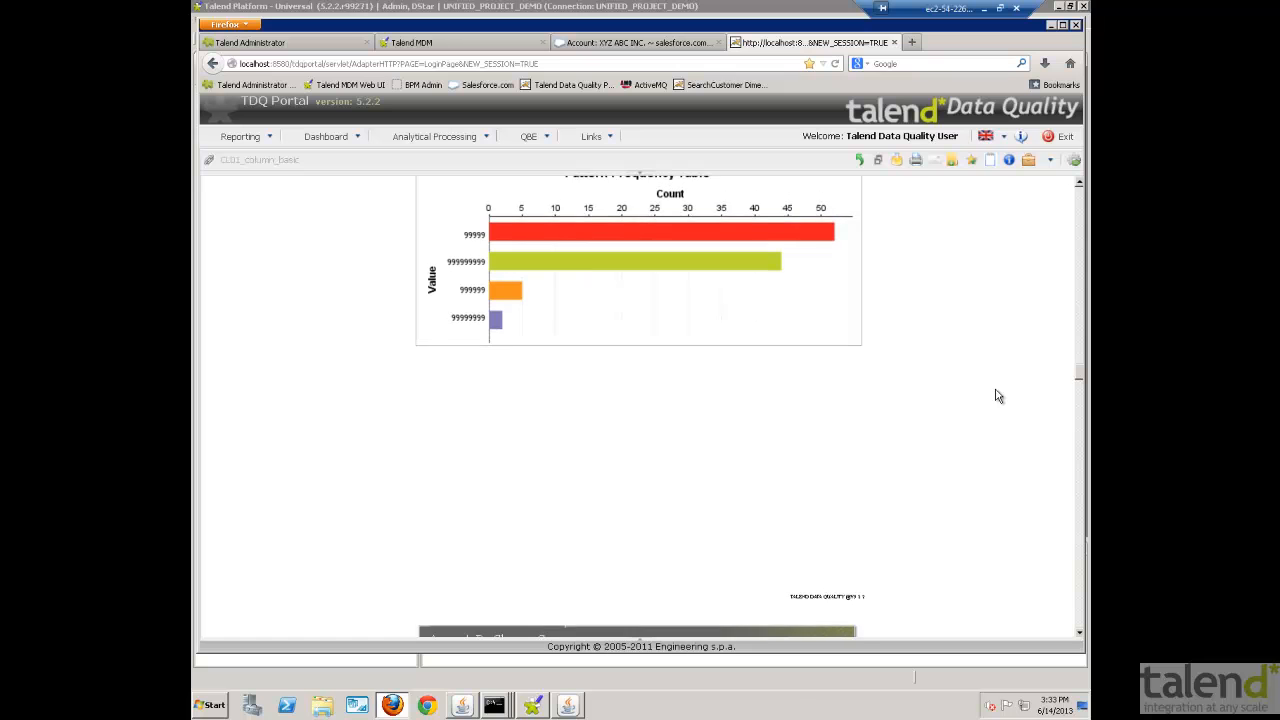
scroll(992, 385, "up", 3)
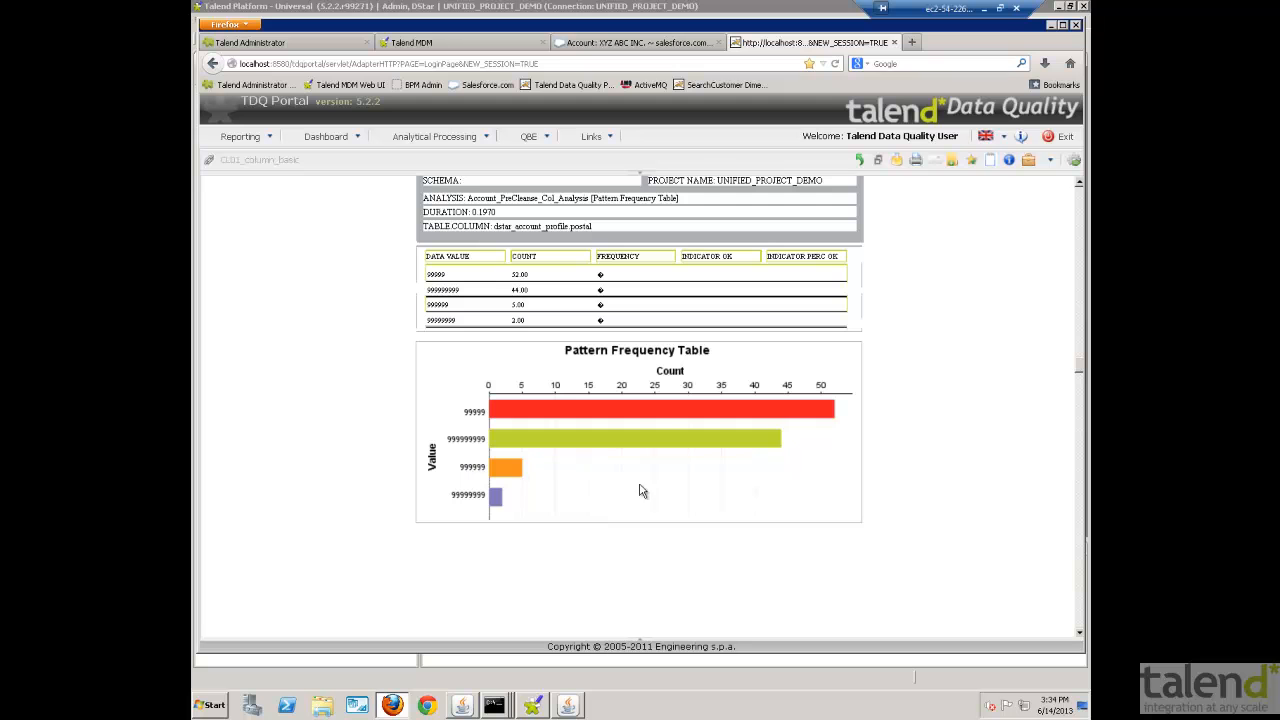
scroll(667, 478, "down", 2)
scroll(667, 478, "down", 10)
scroll(662, 478, "down", 3)
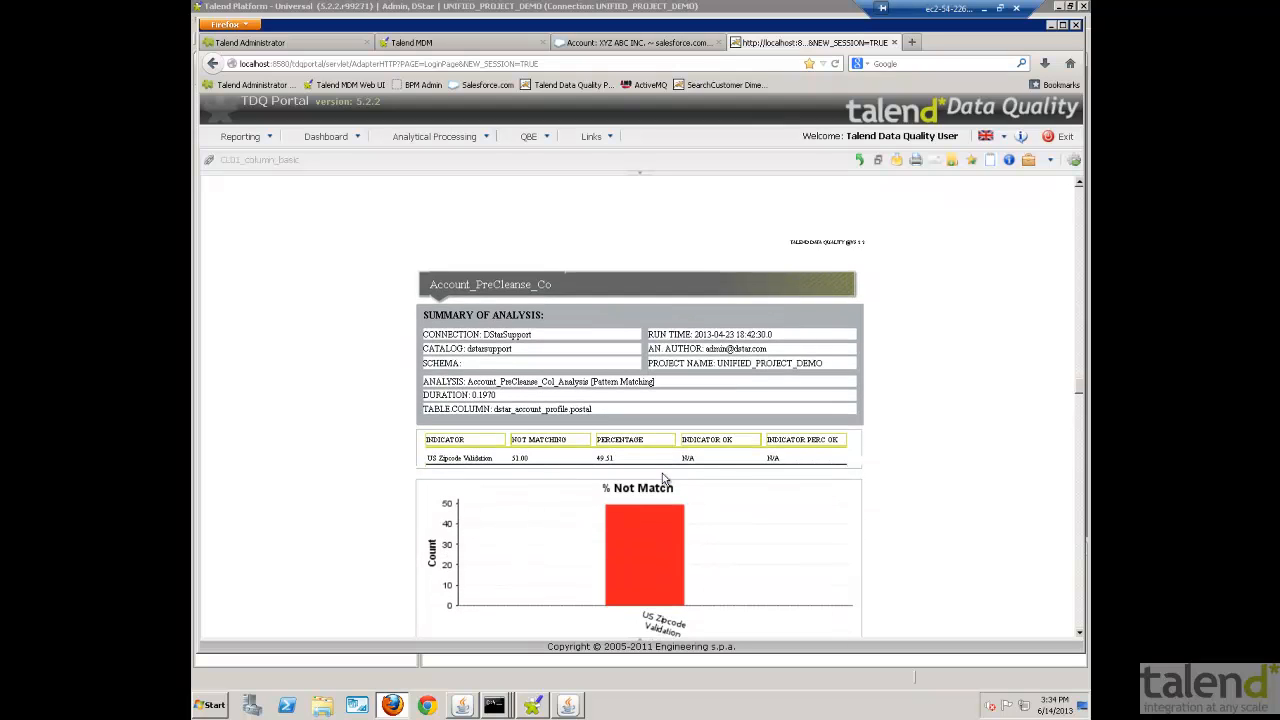
scroll(662, 478, "down", 4)
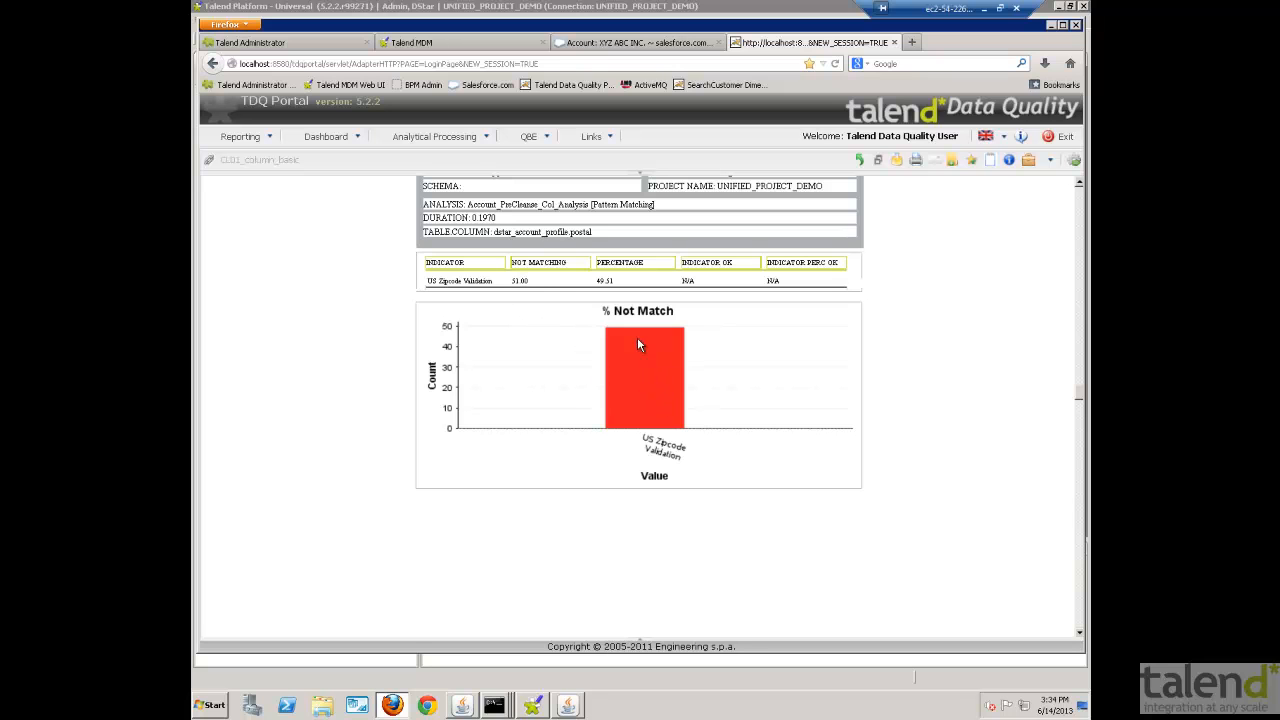
scroll(819, 366, "down", 5)
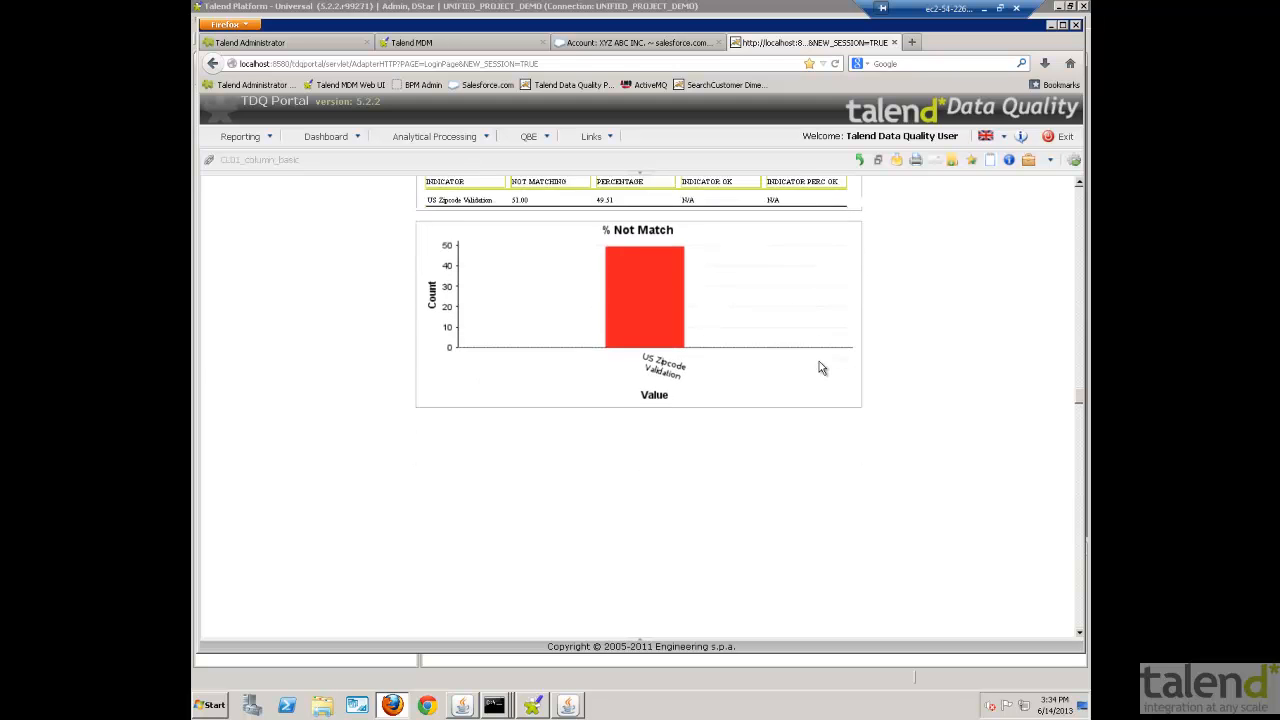
scroll(819, 369, "down", 3)
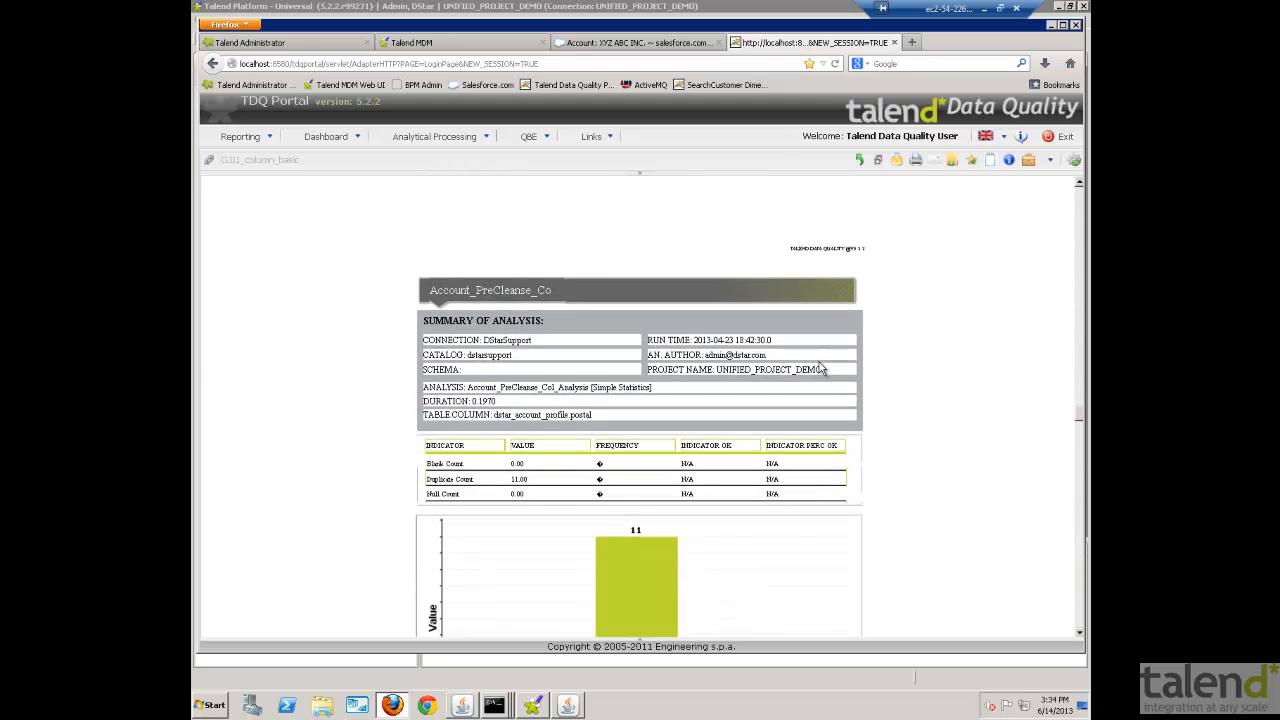
scroll(822, 369, "down", 7)
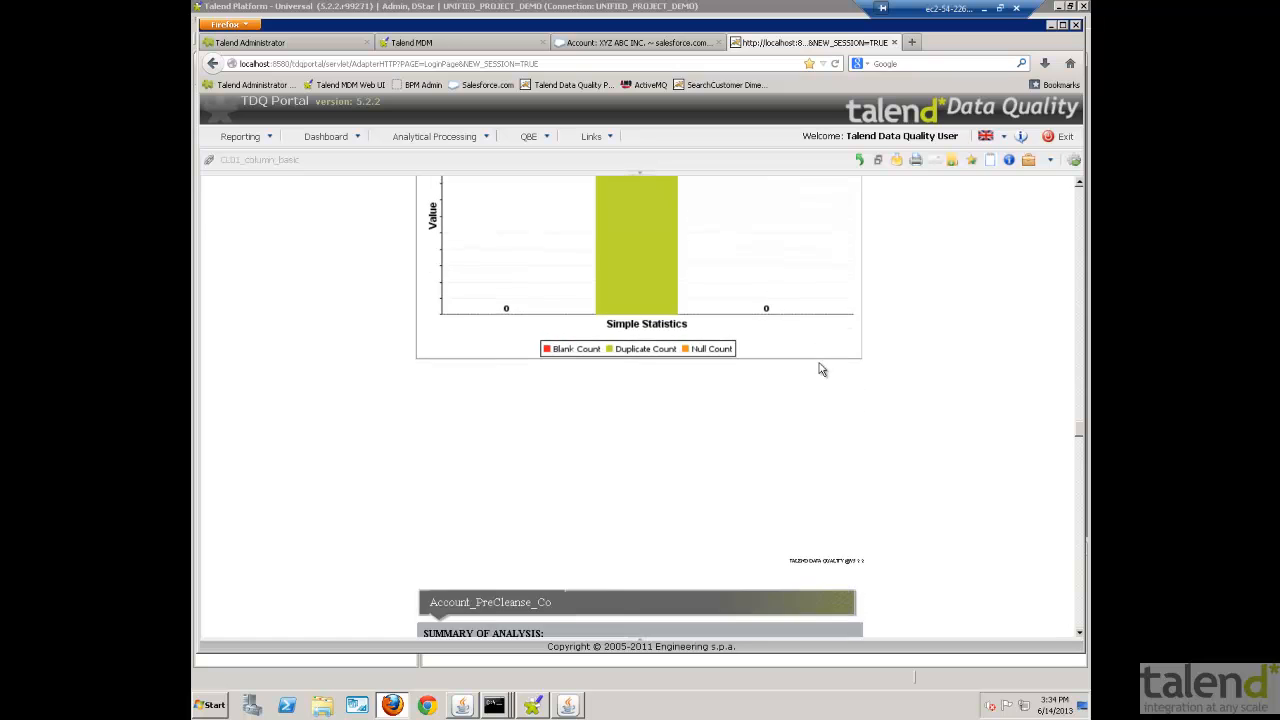
- Examine the pattern frequency table and chart for the country column in the pre-cleanse report
scroll(822, 370, "down", 1)
scroll(822, 370, "down", 5)
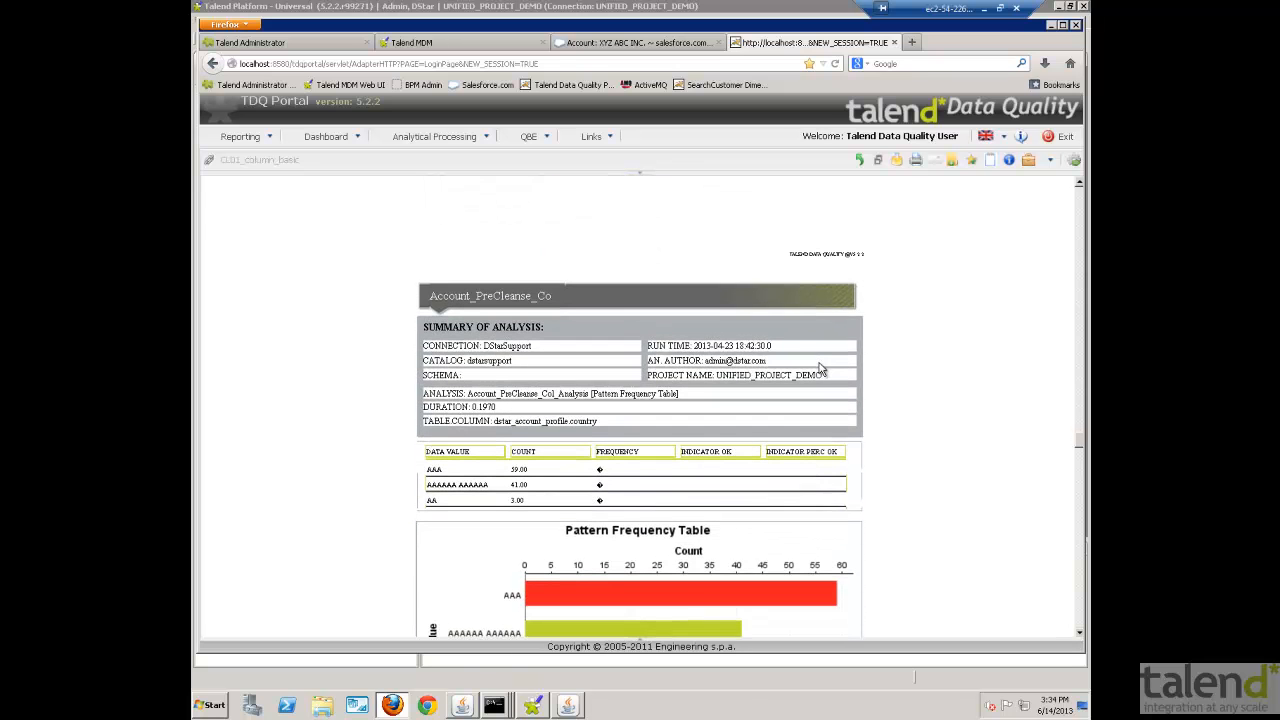
scroll(820, 369, "down", 3)
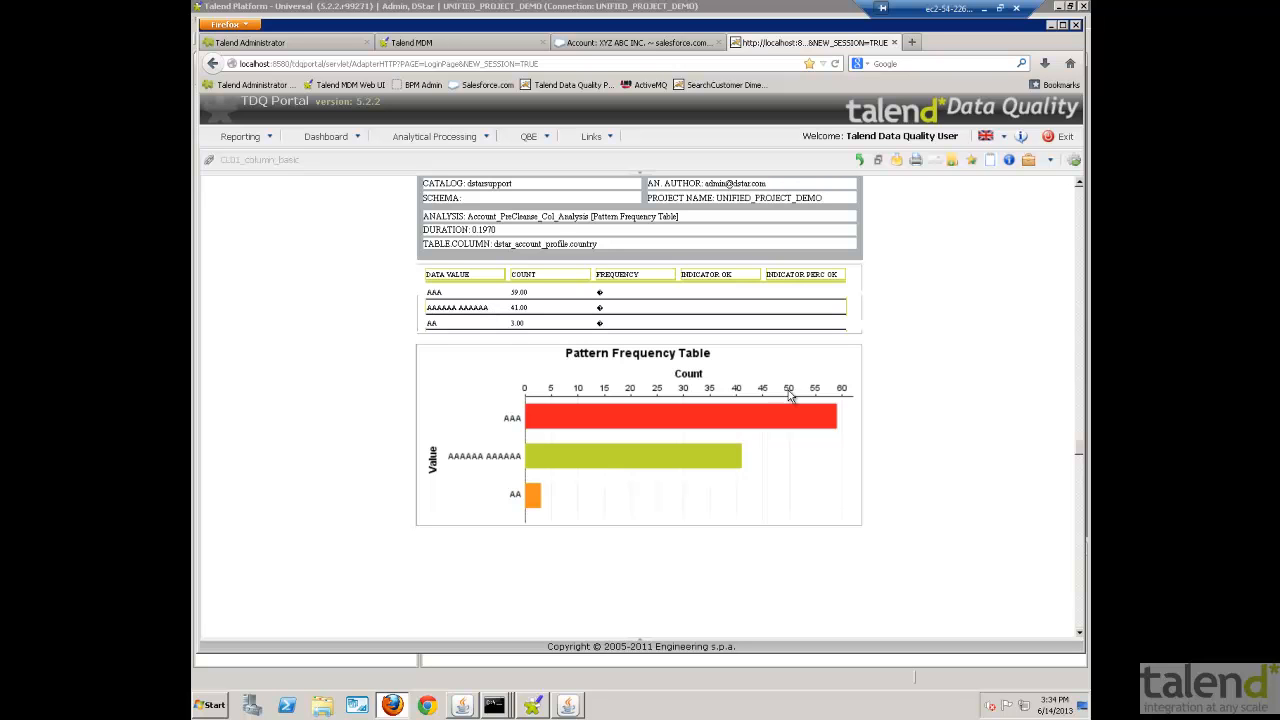
scroll(790, 397, "down", 2)
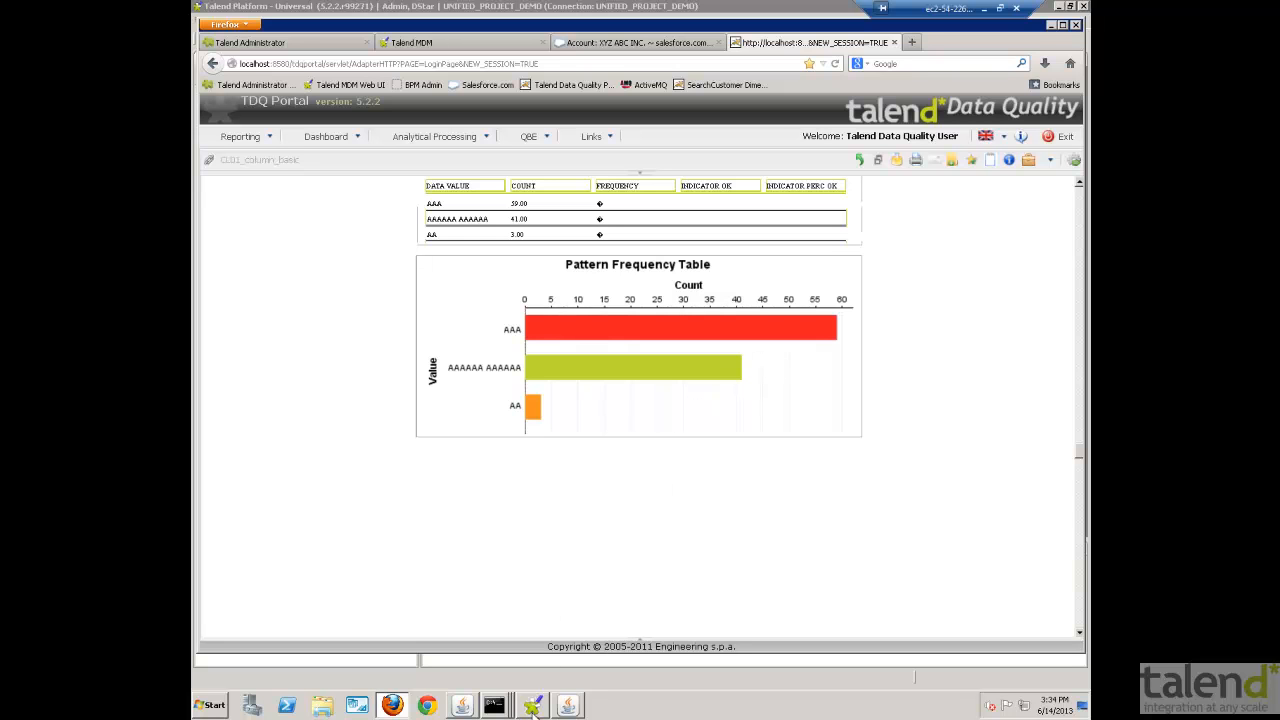
- Switch to Talend Platform and view the xsd schema import options for the Account data model, leaving without importing
left_click(533, 706)
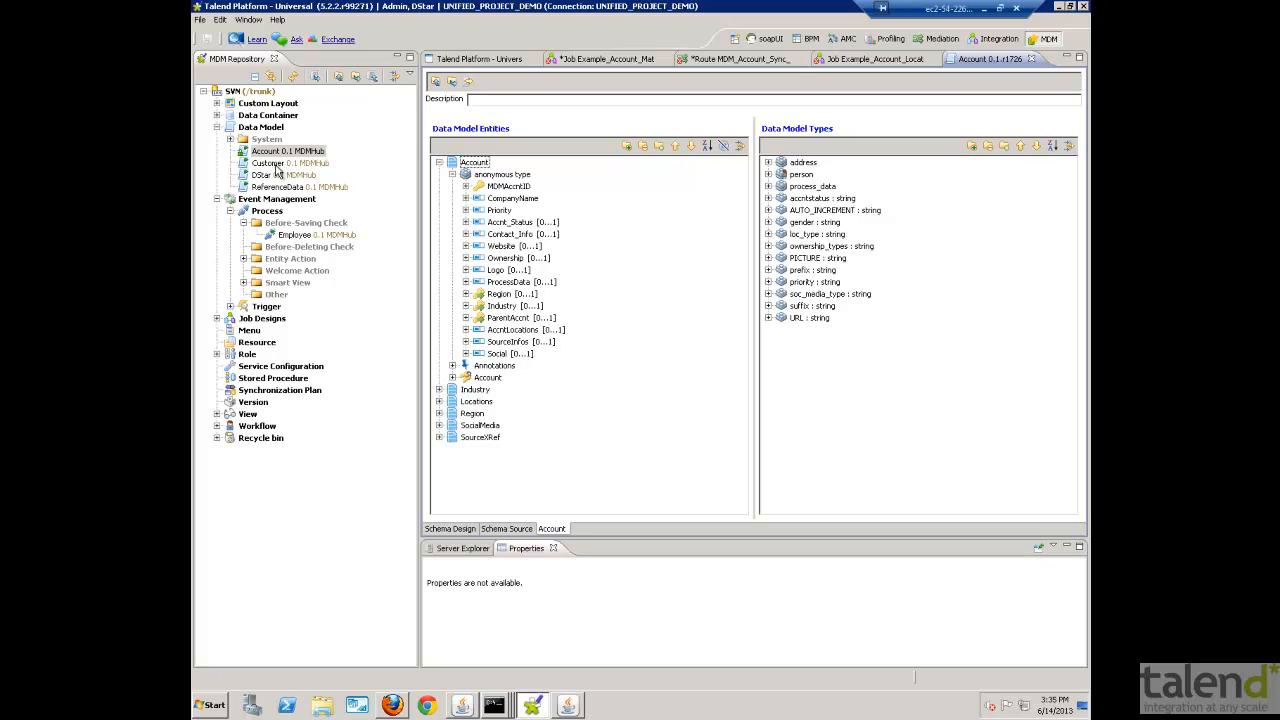
left_click(466, 83)
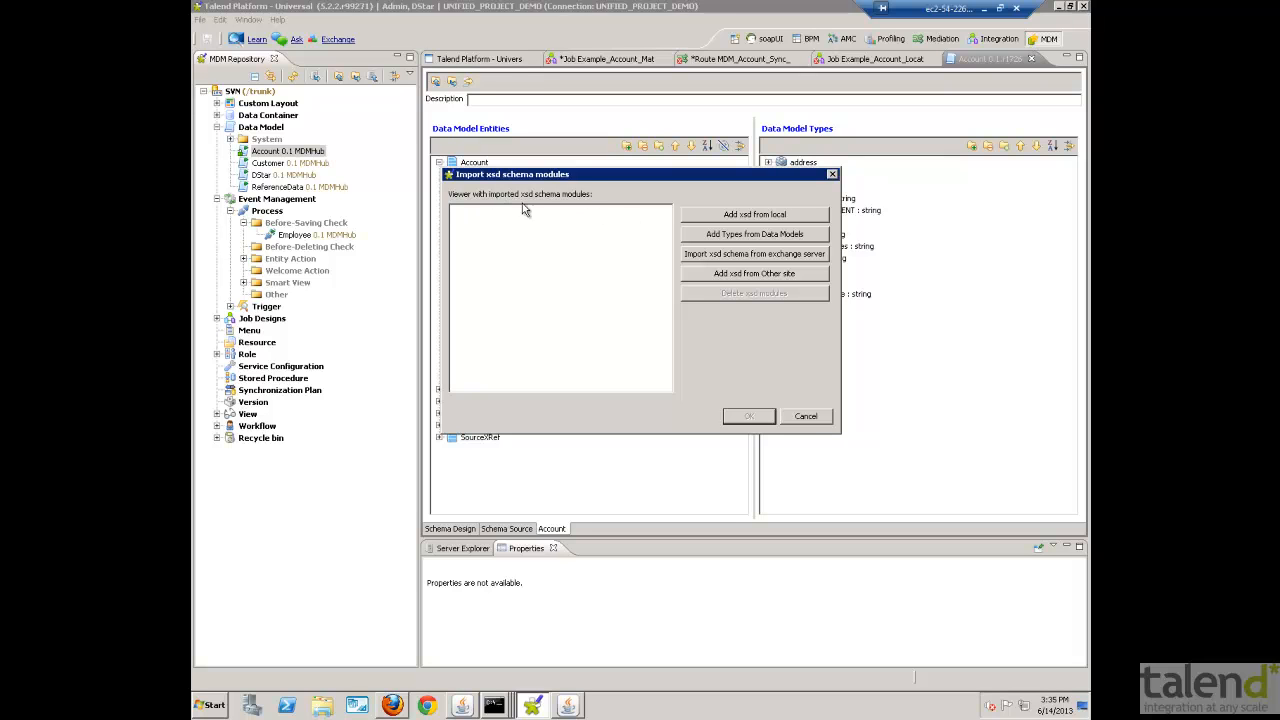
left_click(806, 417)
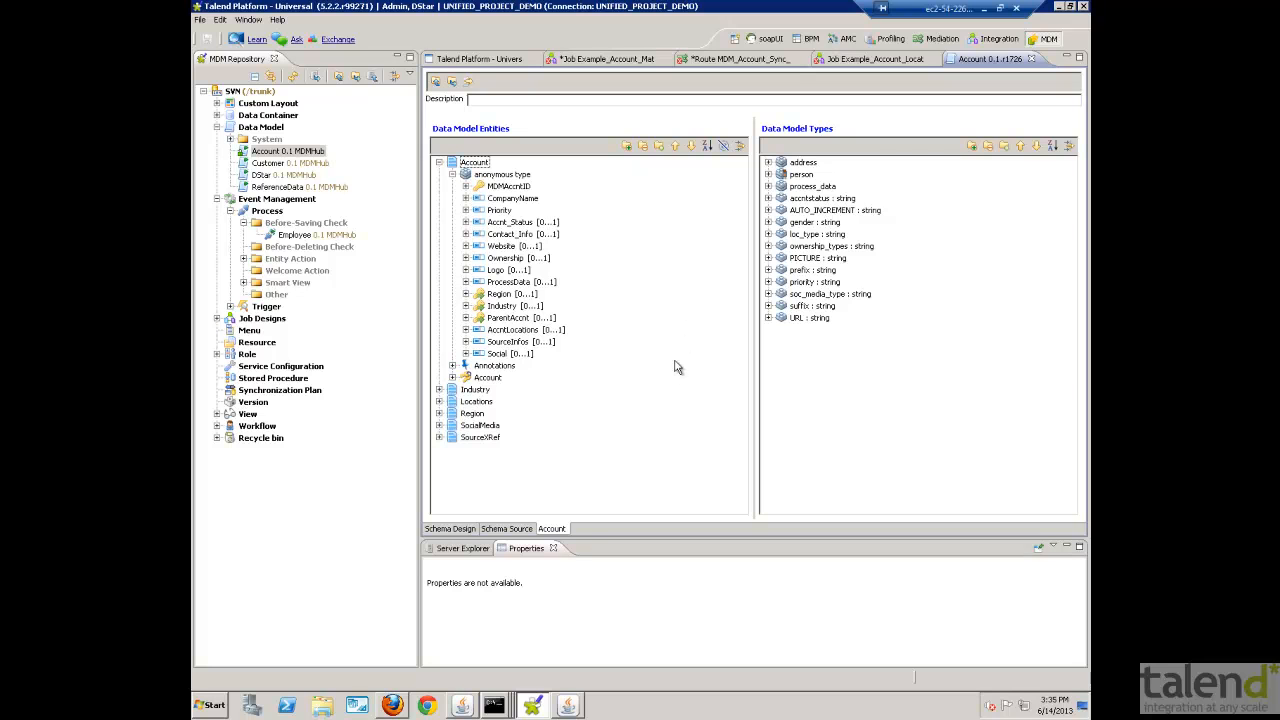
- Expand the address, person and gender data model types to inspect their elements and enumeration values
left_click(768, 162)
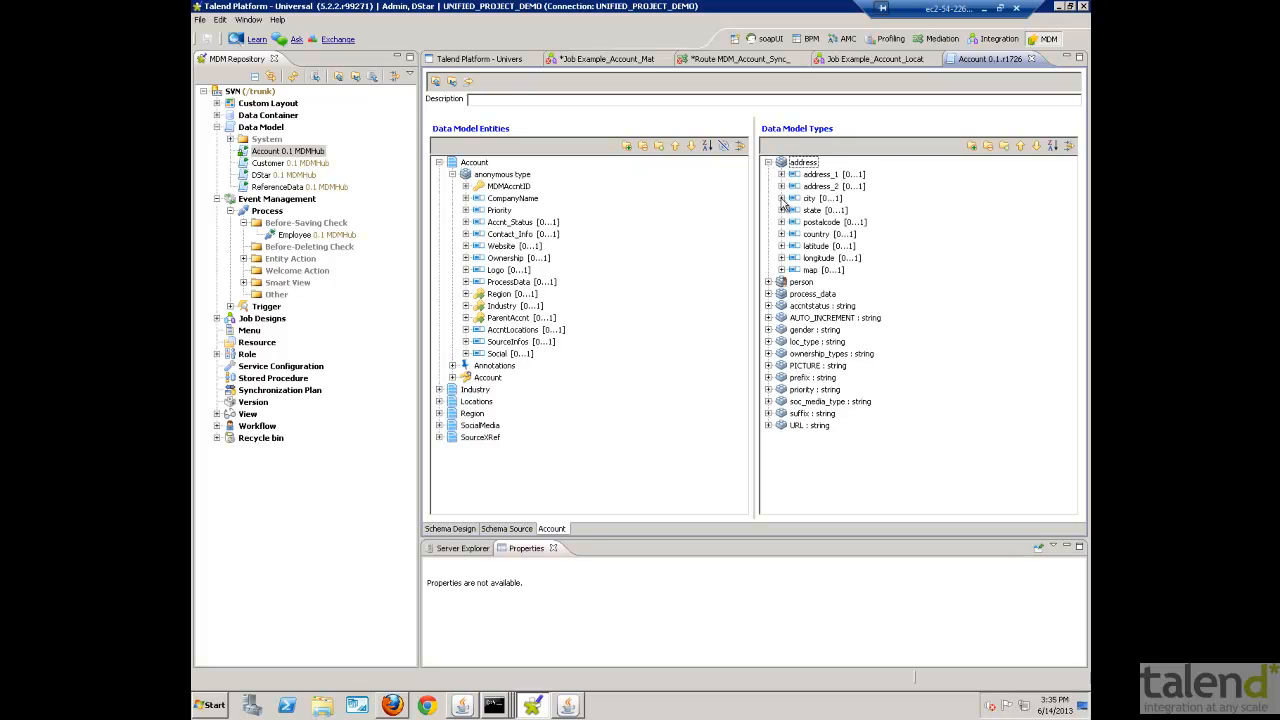
left_click(768, 282)
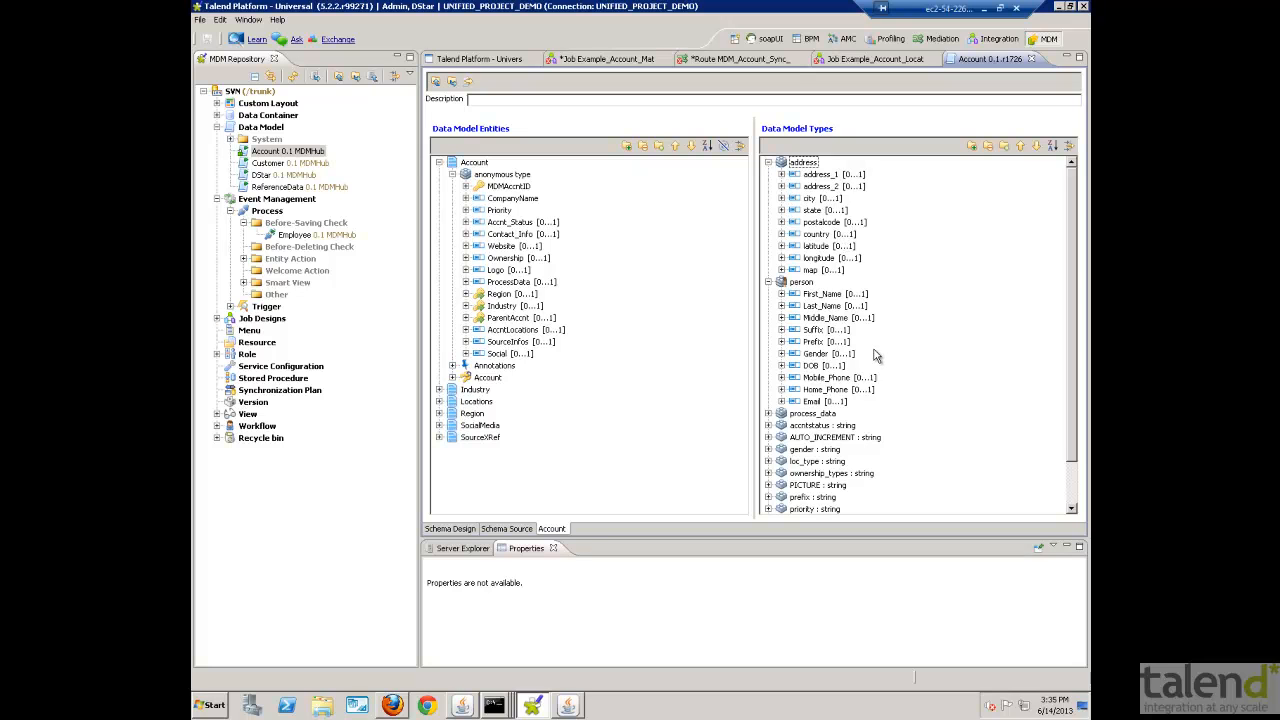
left_click(768, 449)
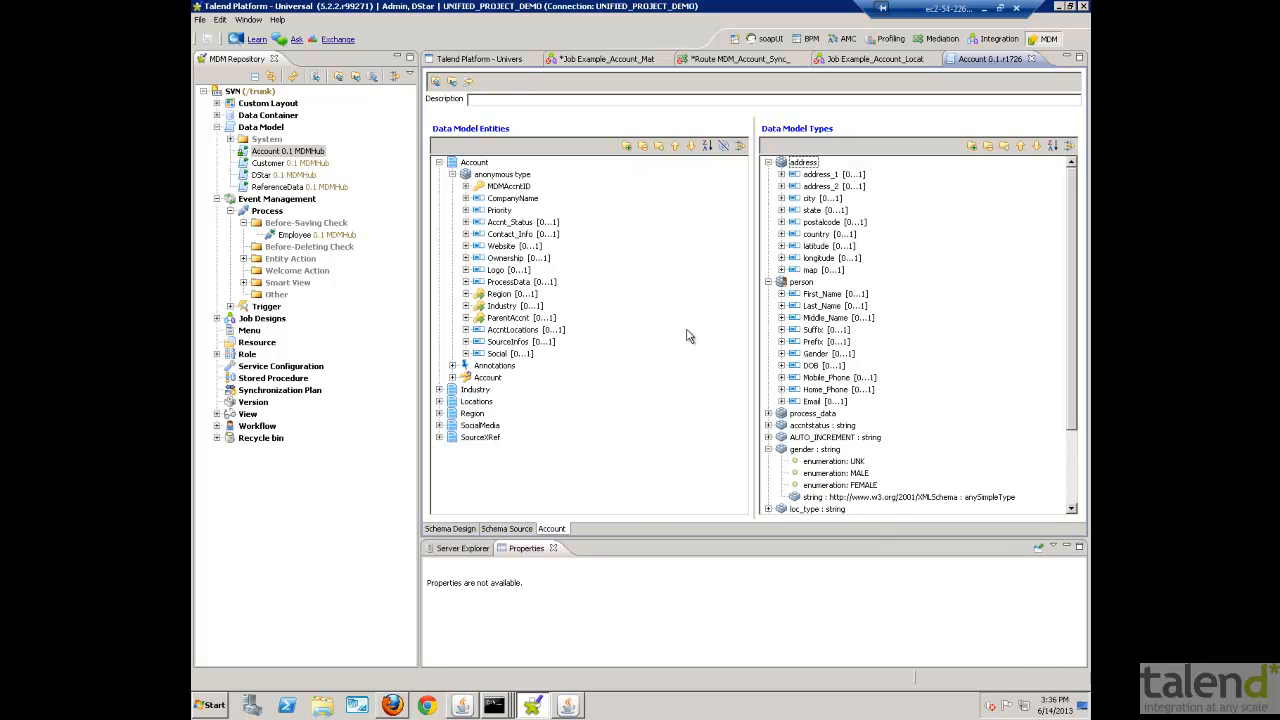
- Expand the person type under Contact_Info in the Account entity and view the actions available for MDMAccntID
left_click(466, 234)
left_click(479, 246)
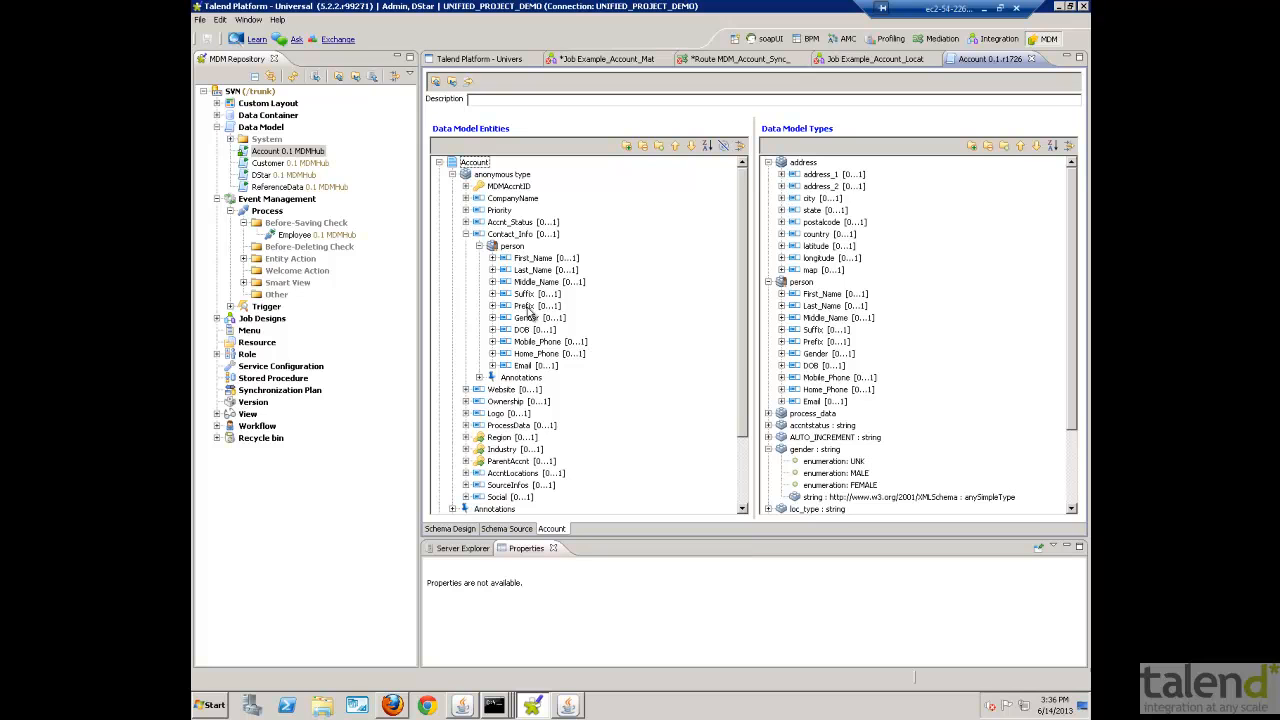
right_click(502, 186)
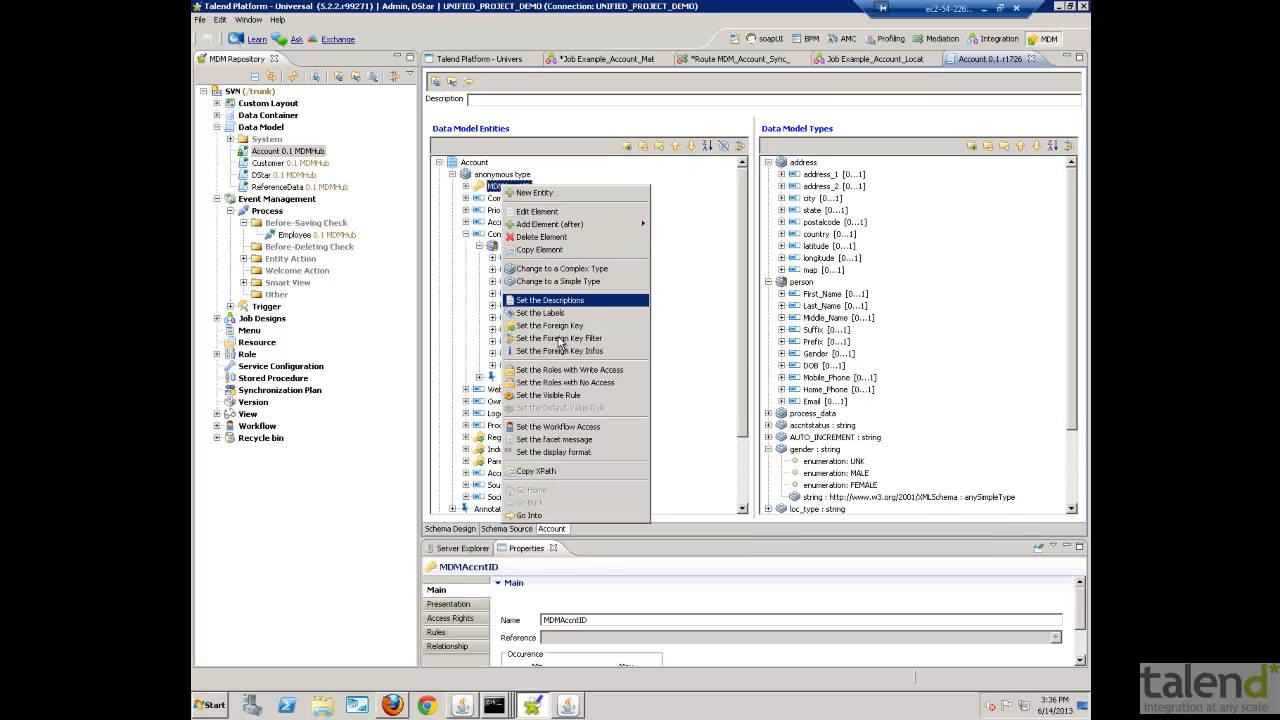
left_click(681, 321)
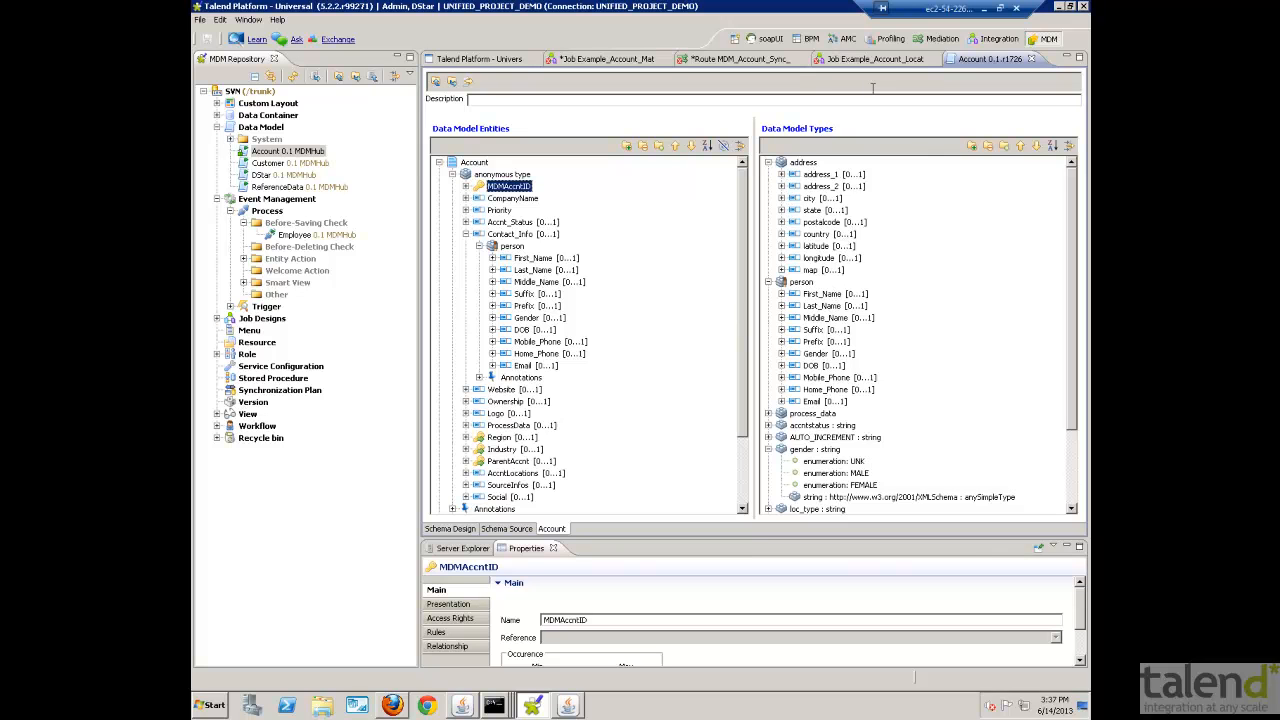
- Show the ISO3 Std component in the Example_Account_Location_Std job and list the Data Quality address components
left_click(872, 60)
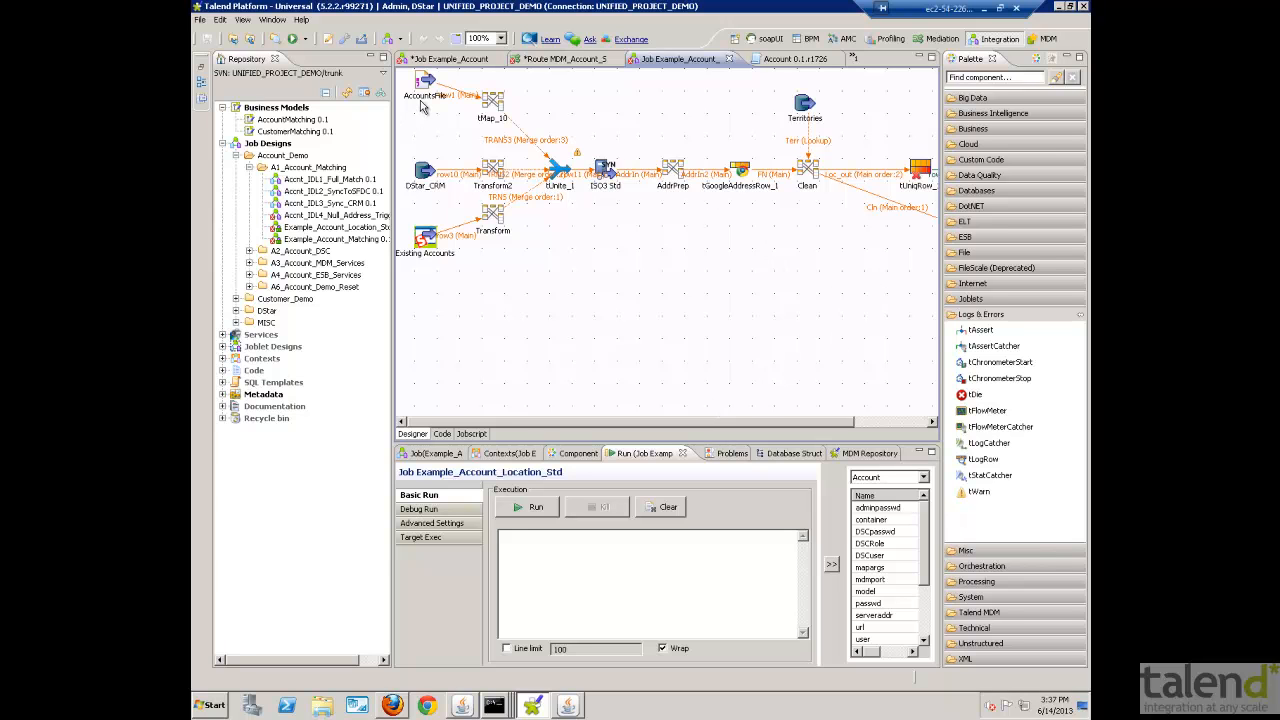
left_click(604, 170)
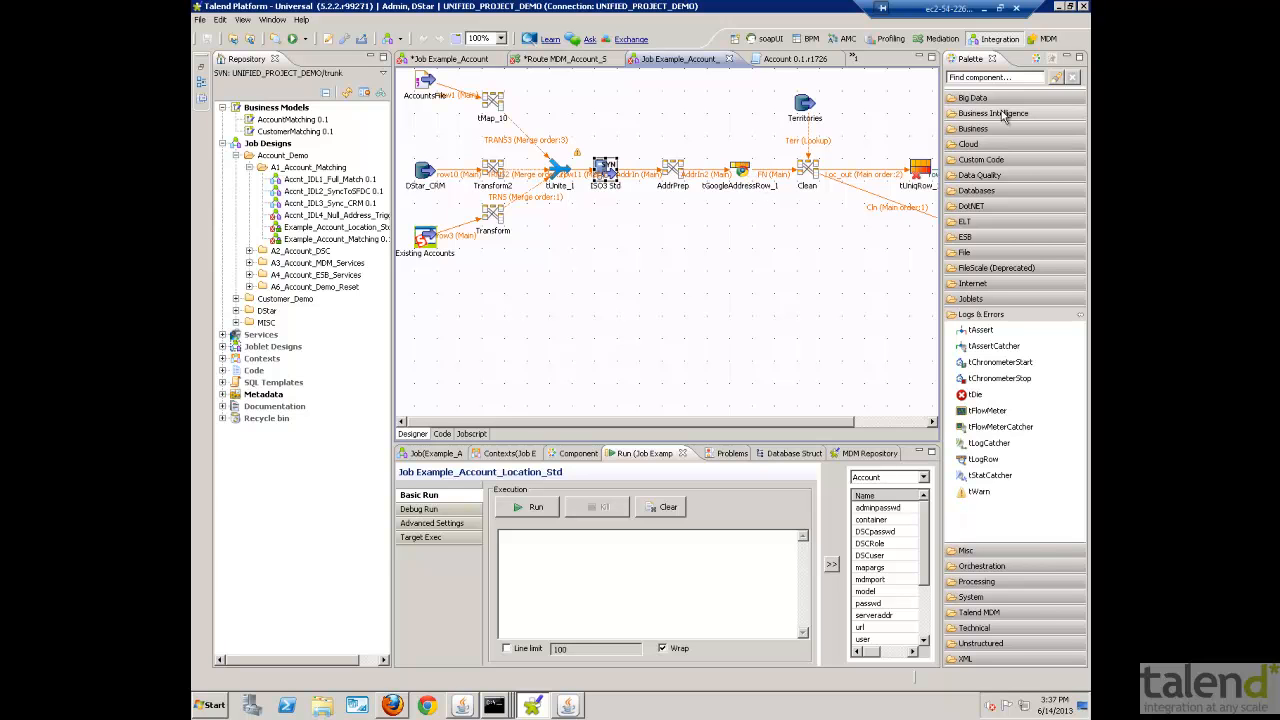
left_click(985, 175)
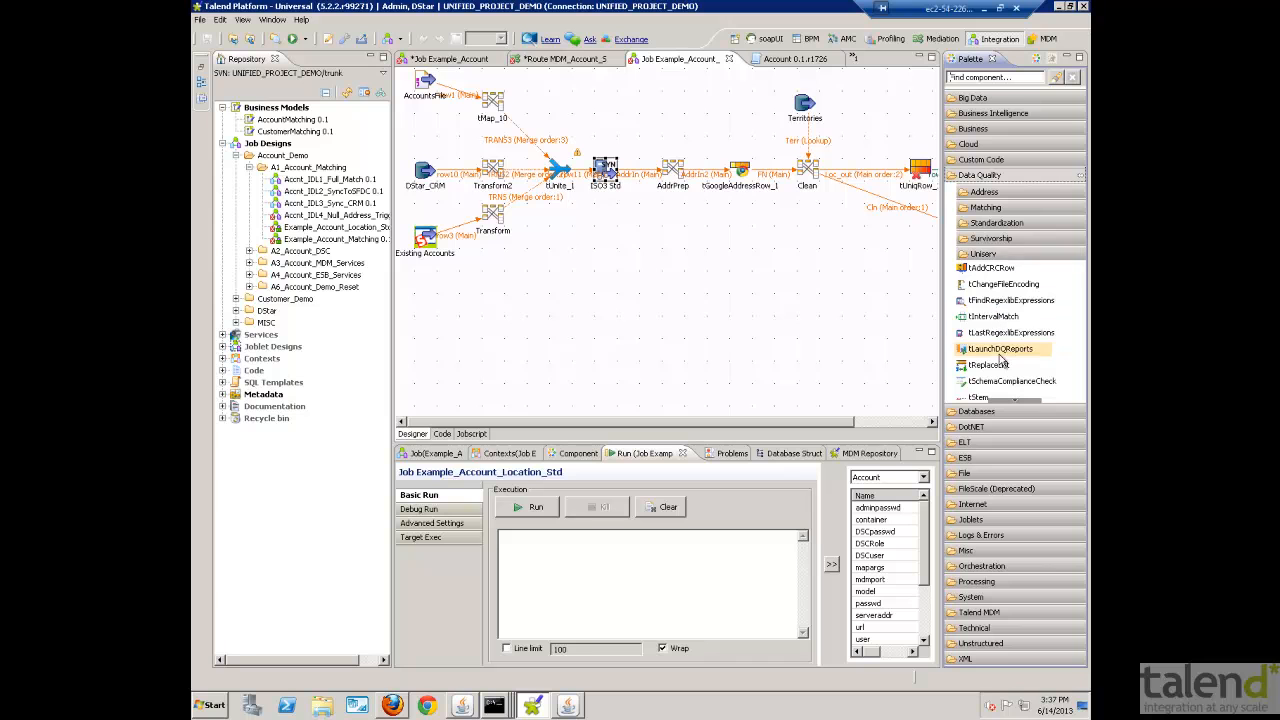
left_click(995, 192)
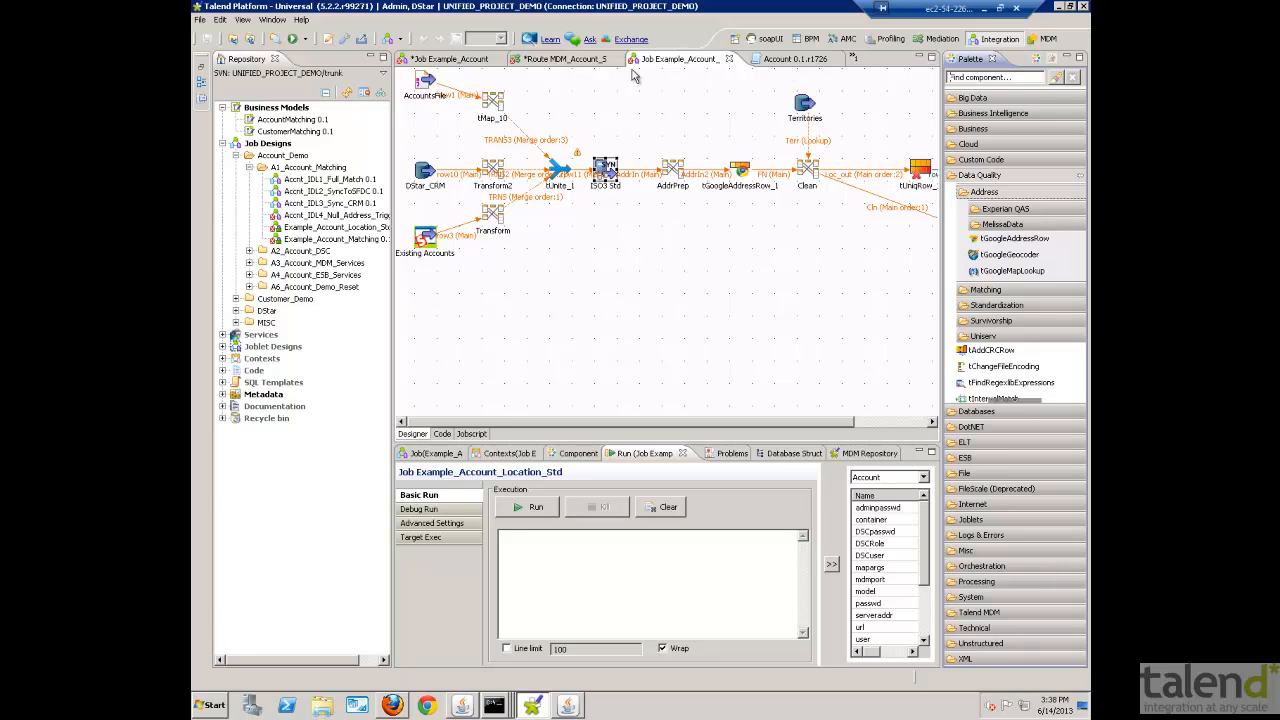
- Show the Example_Account_Matching job and try to load the Configuration Wizard for tMatchGroup_1, dismissing it
left_click(464, 54)
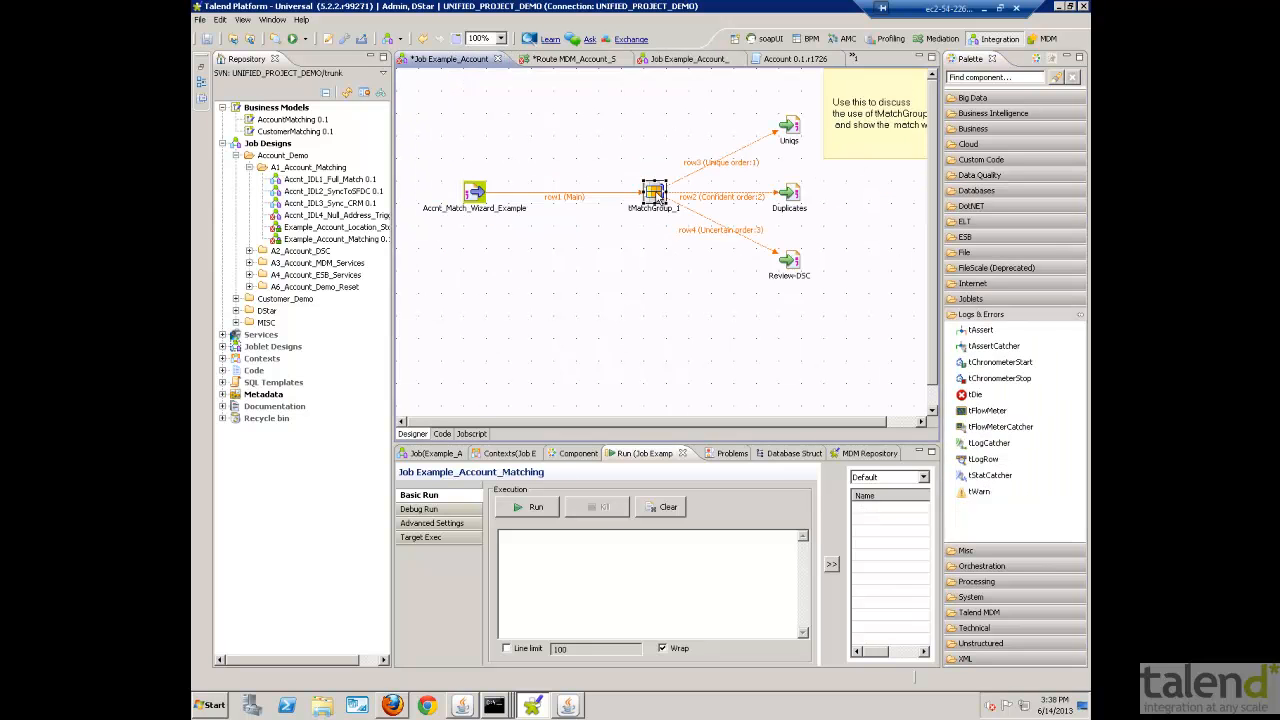
right_click(657, 196)
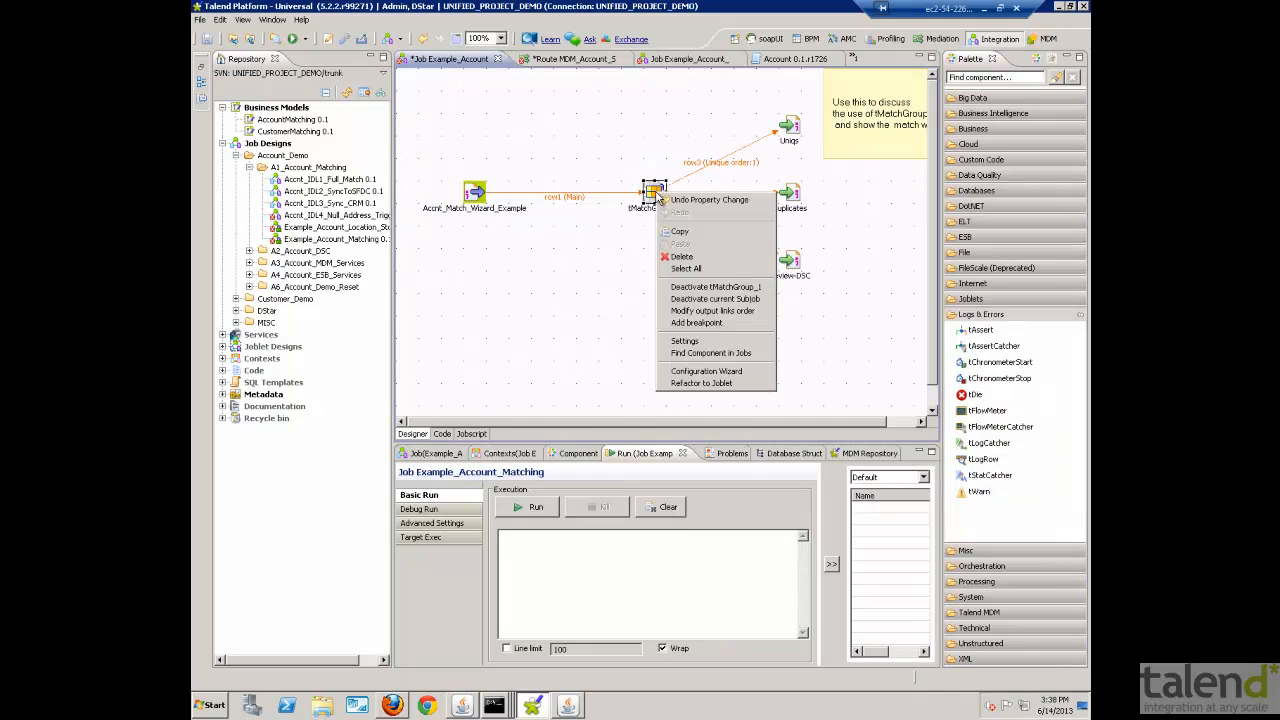
left_click(708, 371)
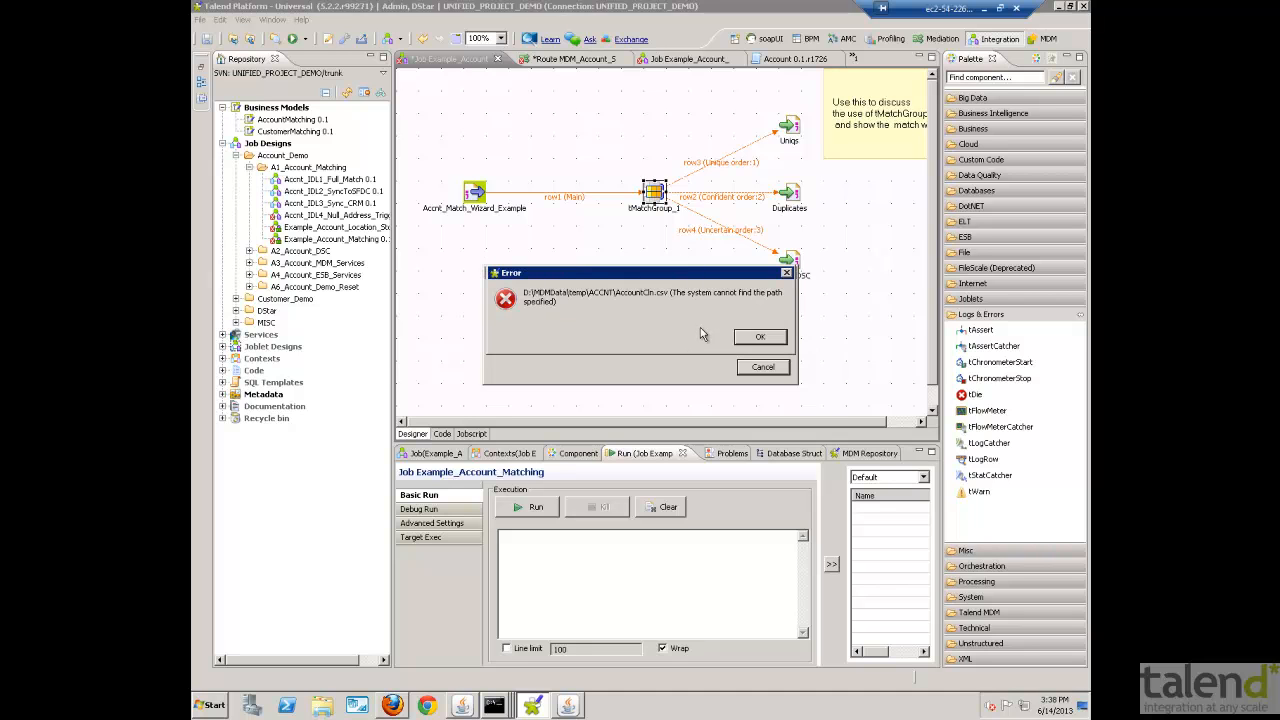
left_click(760, 337)
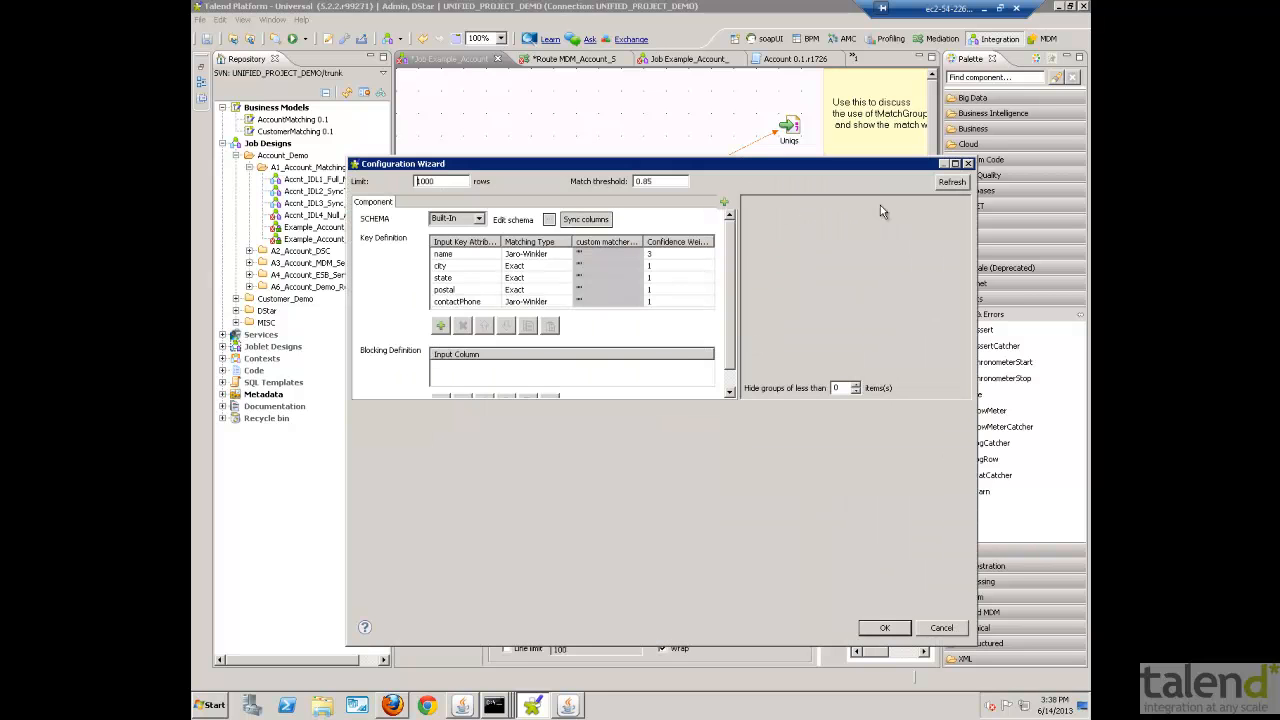
left_click(968, 163)
- Reopen the Configuration Wizard for tMatchGroup_1 and enlarge it to view the match keys, group chart and records
right_click(657, 192)
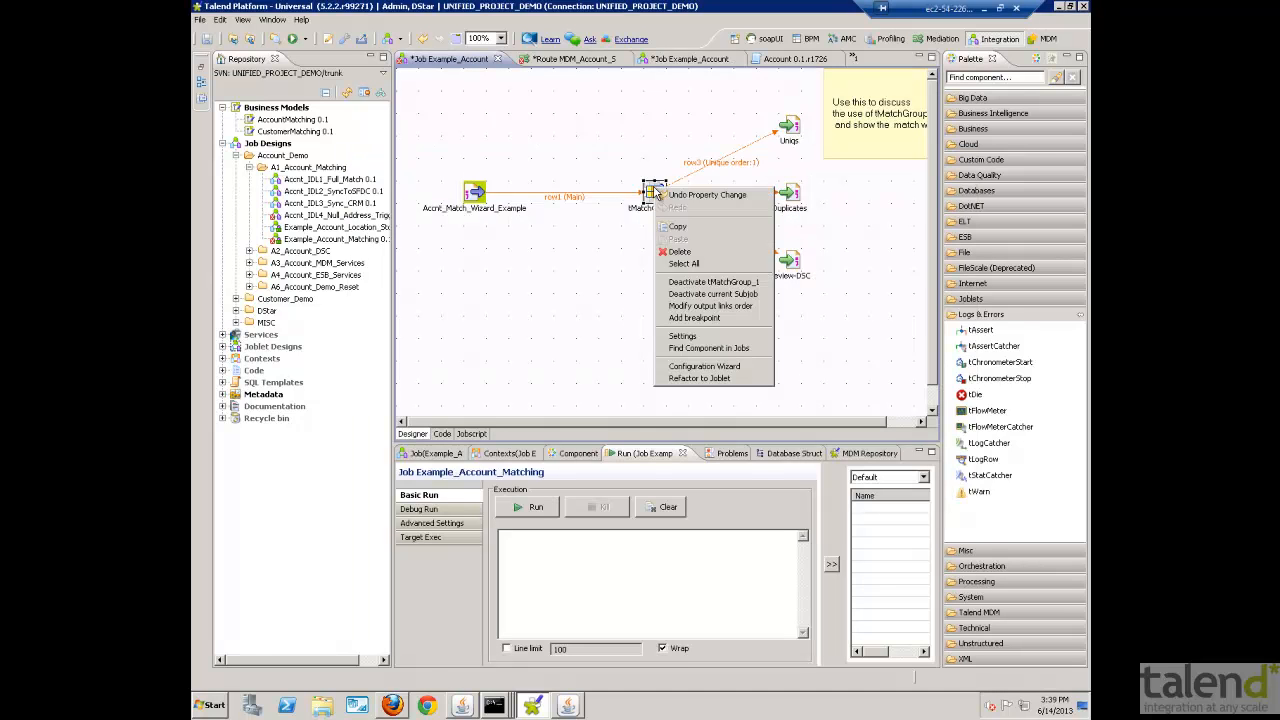
left_click(708, 367)
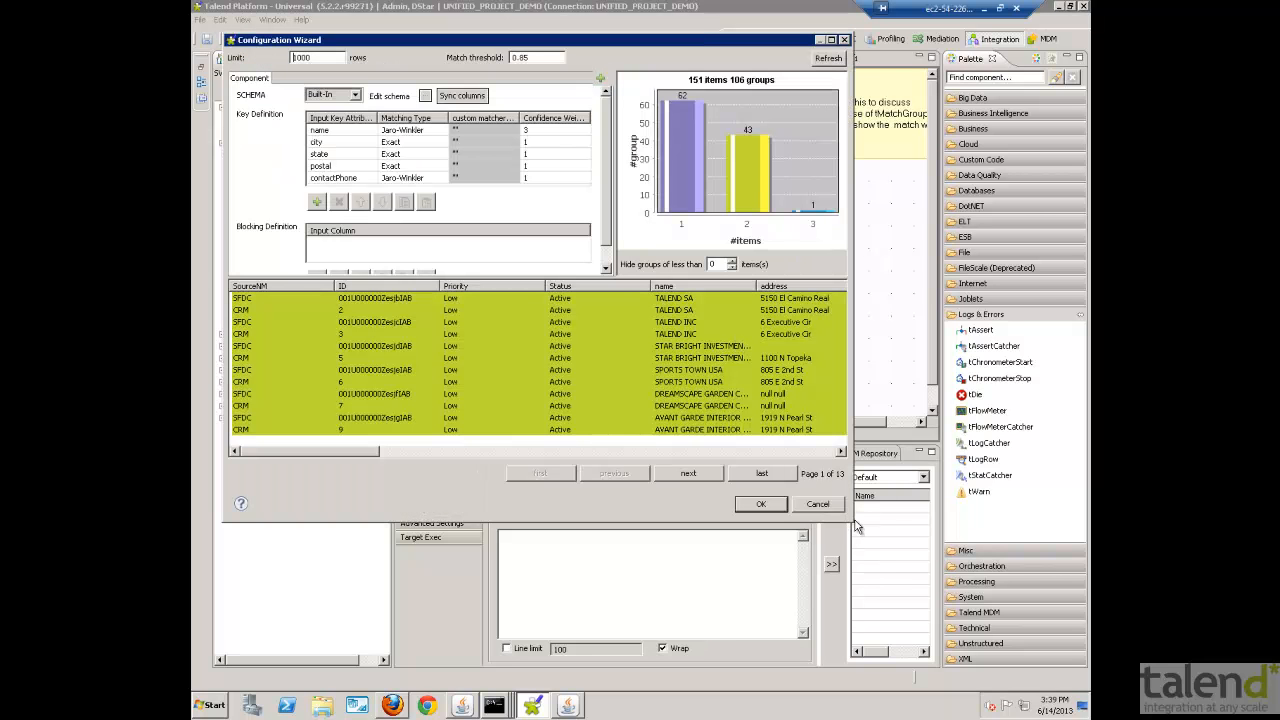
left_click_drag(858, 527, 934, 628)
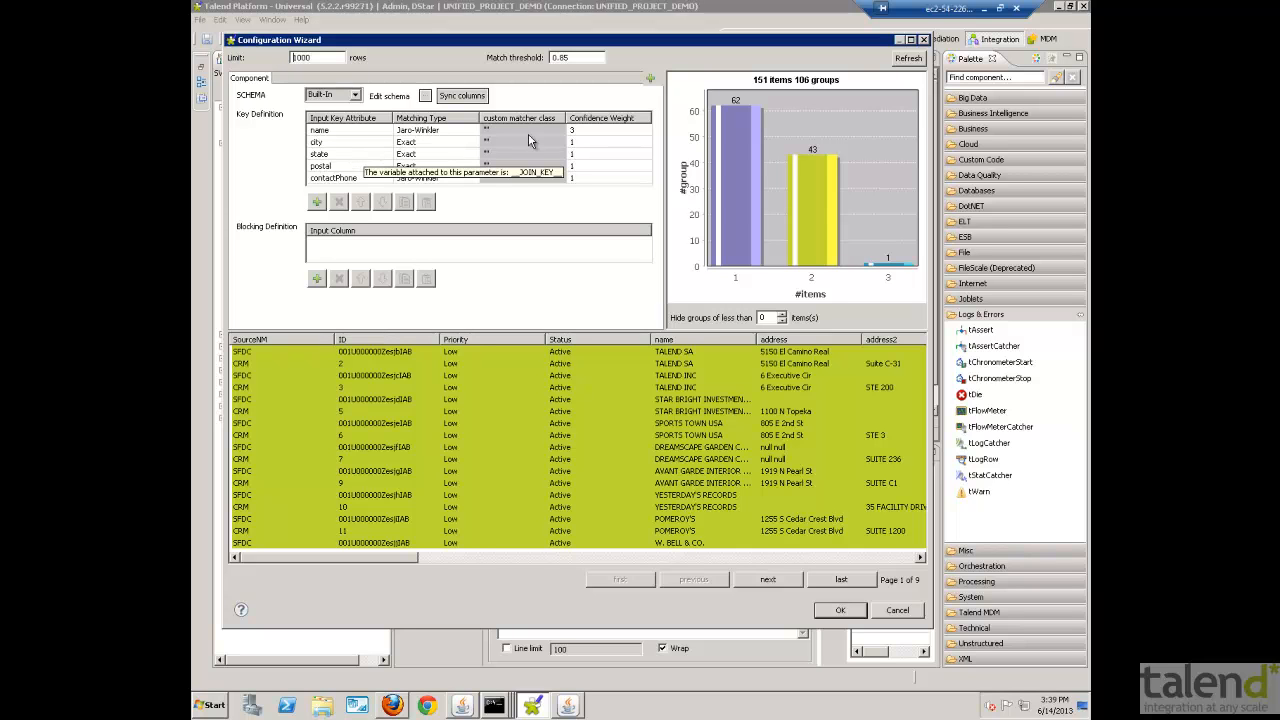
- Preview the match groups with a contactPhone confidence weight of 2, and close the wizard without applying it
left_click(575, 178)
type("2")
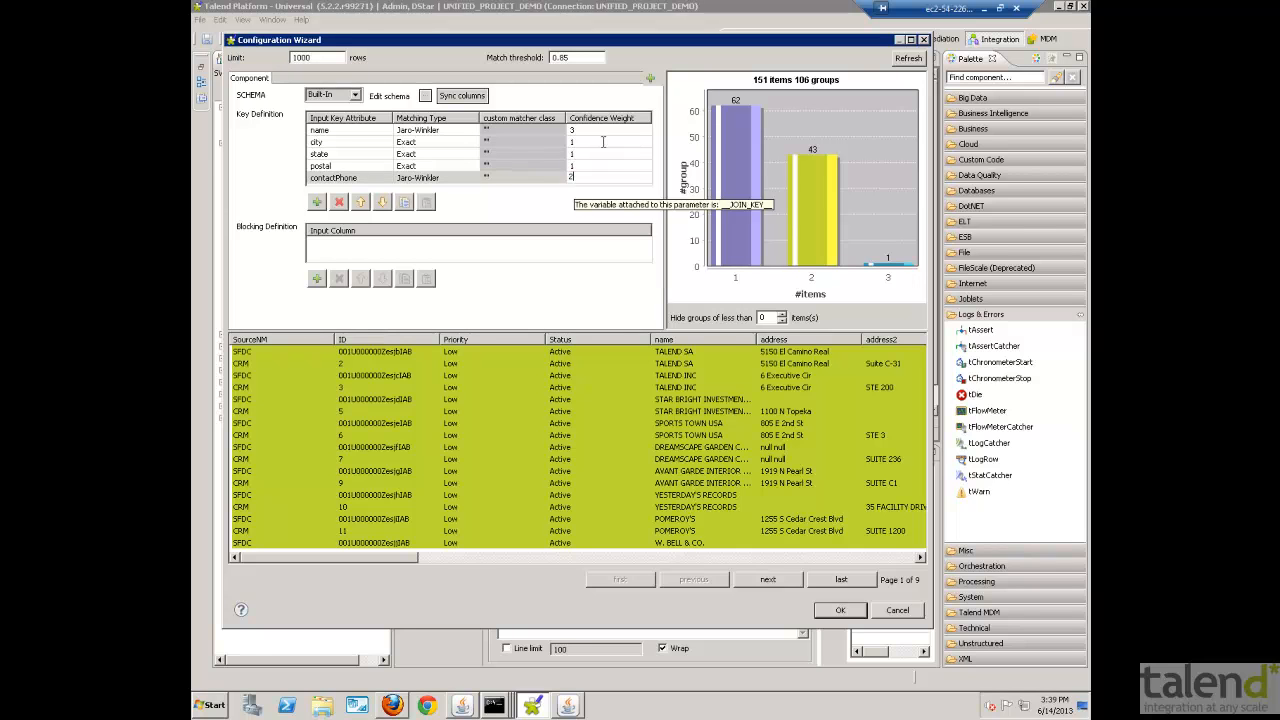
left_click(920, 60)
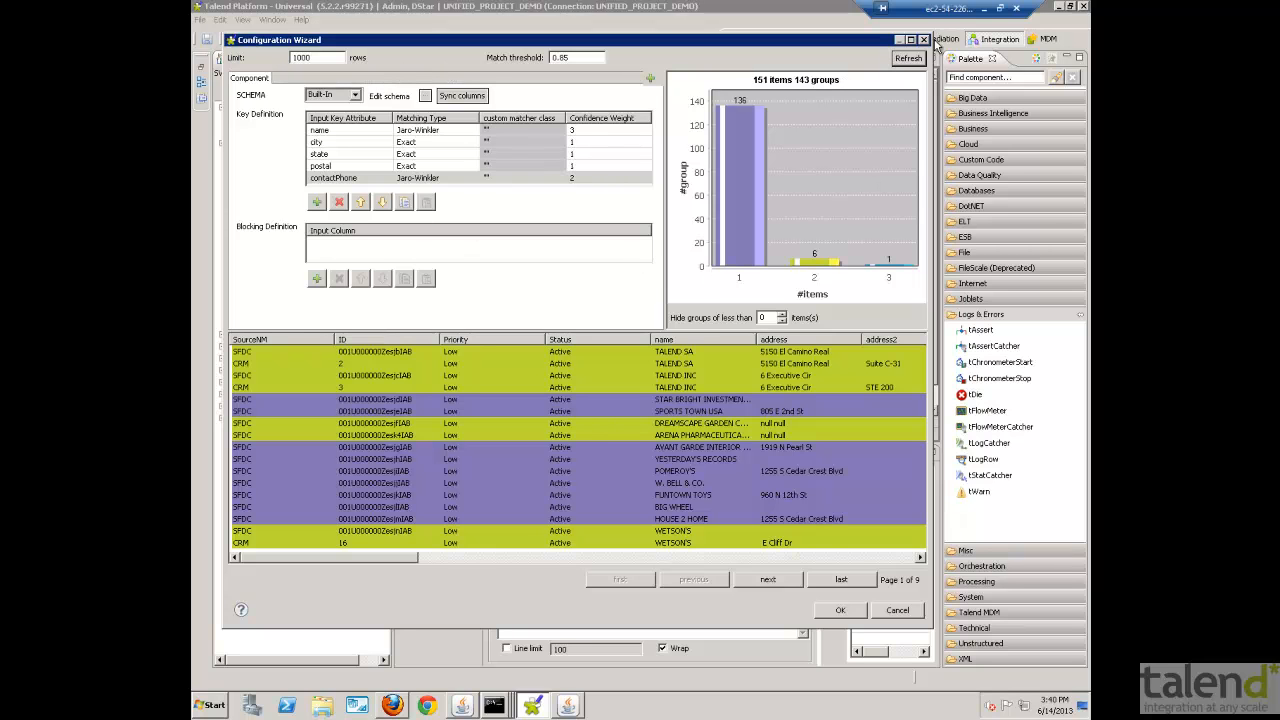
left_click(925, 41)
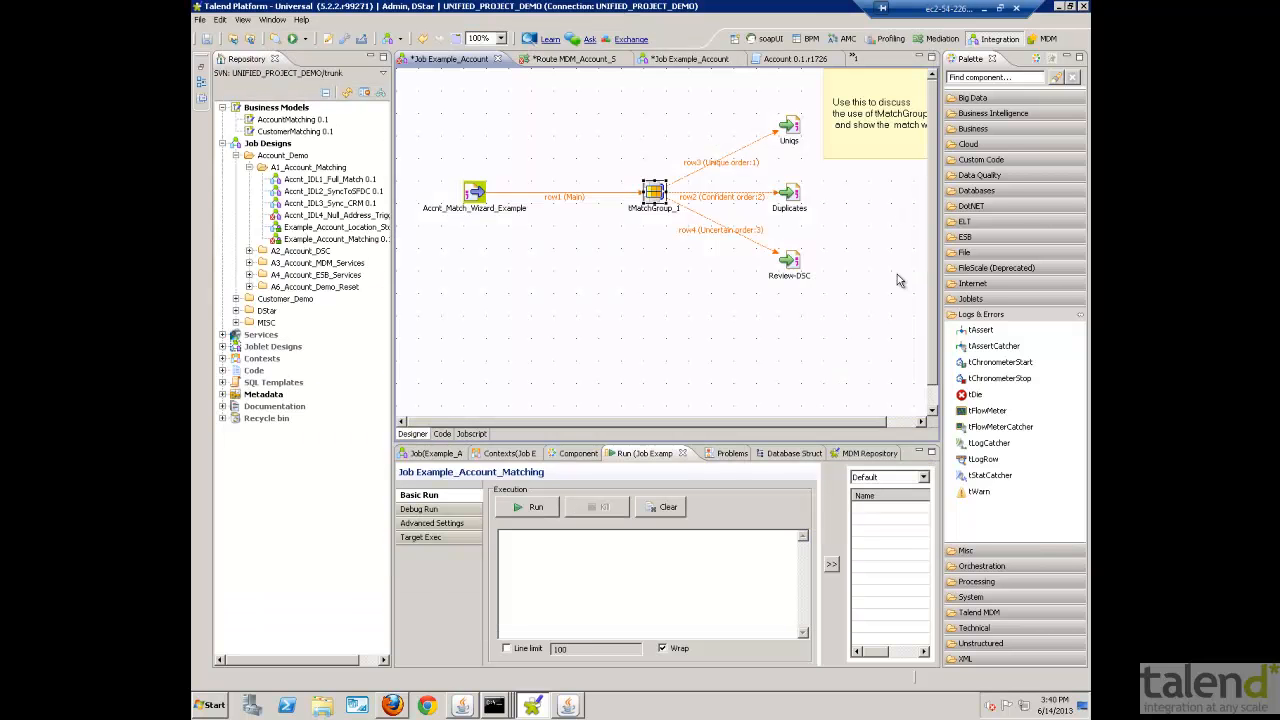
- Run the Example_Account_Matching job and select the Review-DSC output component
left_click(530, 508)
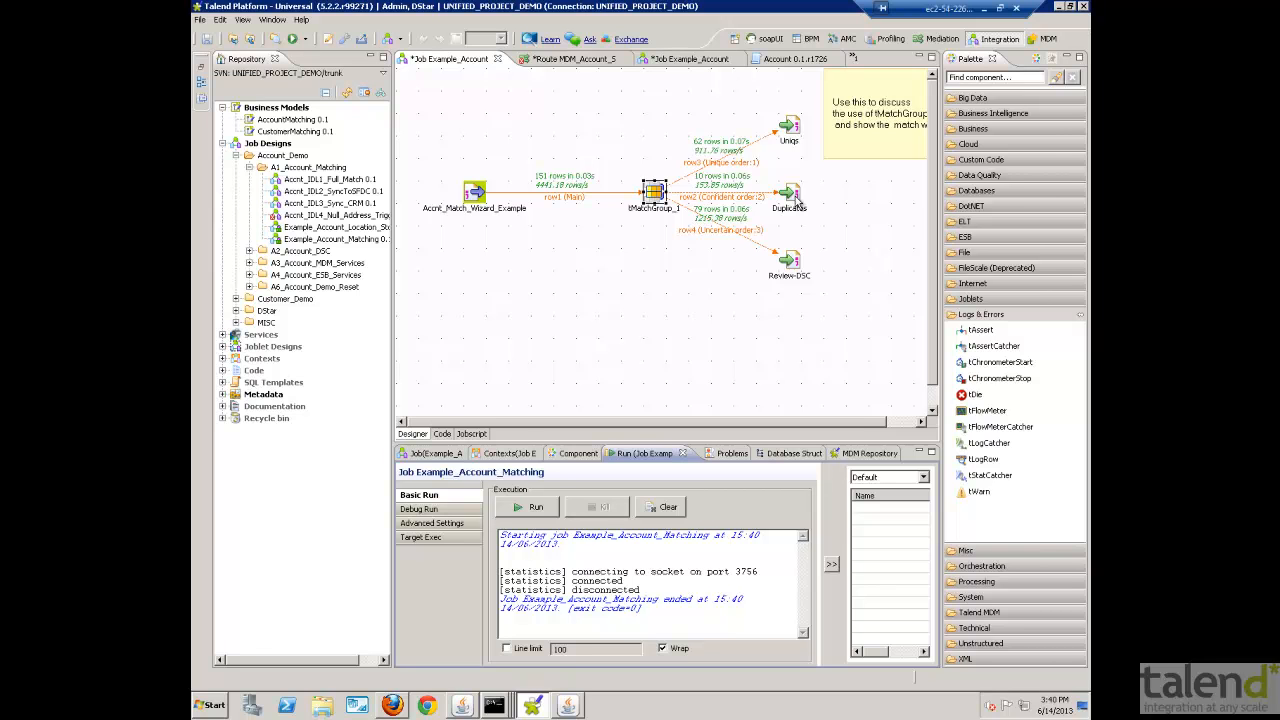
left_click(792, 264)
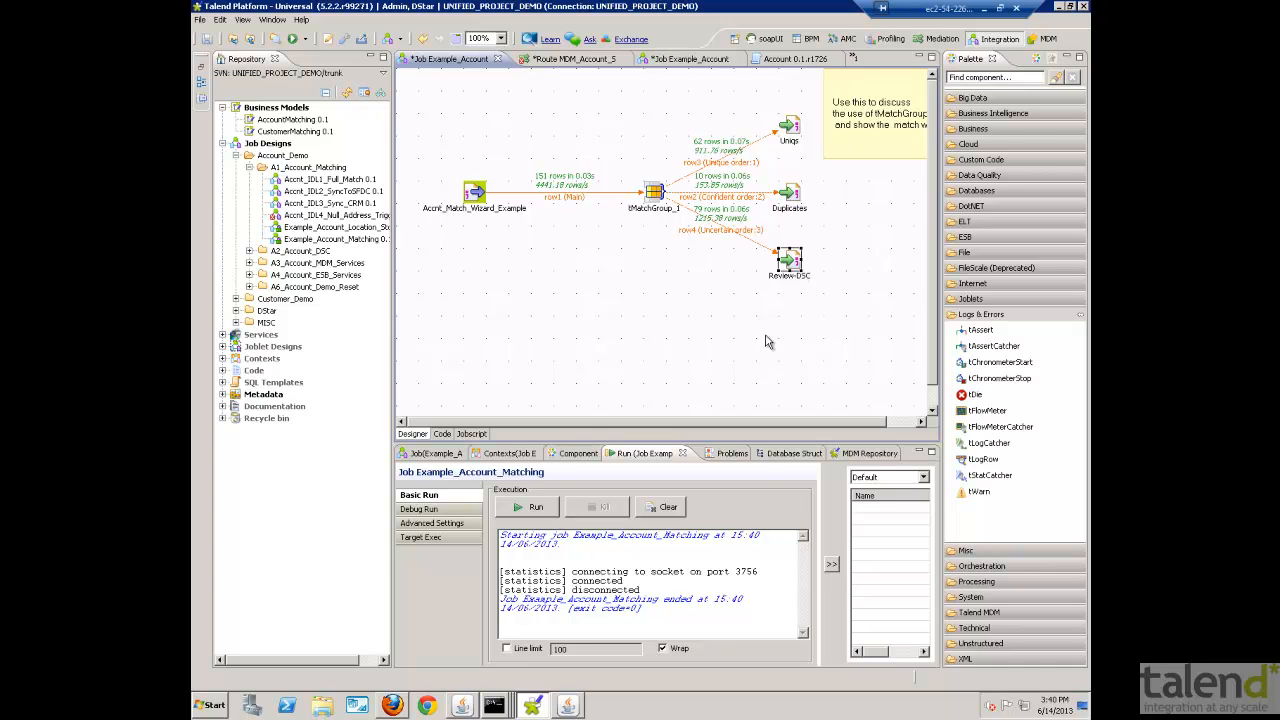
- Switch to Talend MDM in Firefox and review the FUTURE BRIGHT account's locations and source cross references, ending on its main account details
left_click(392, 706)
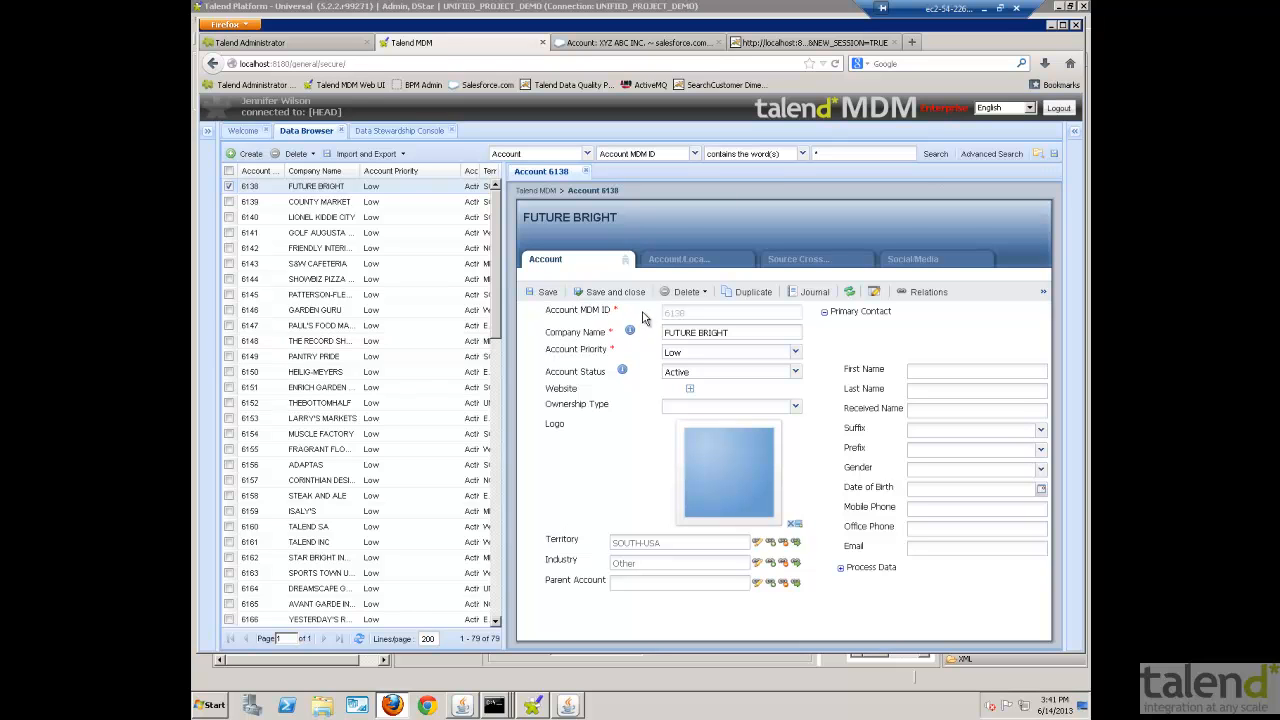
left_click(675, 263)
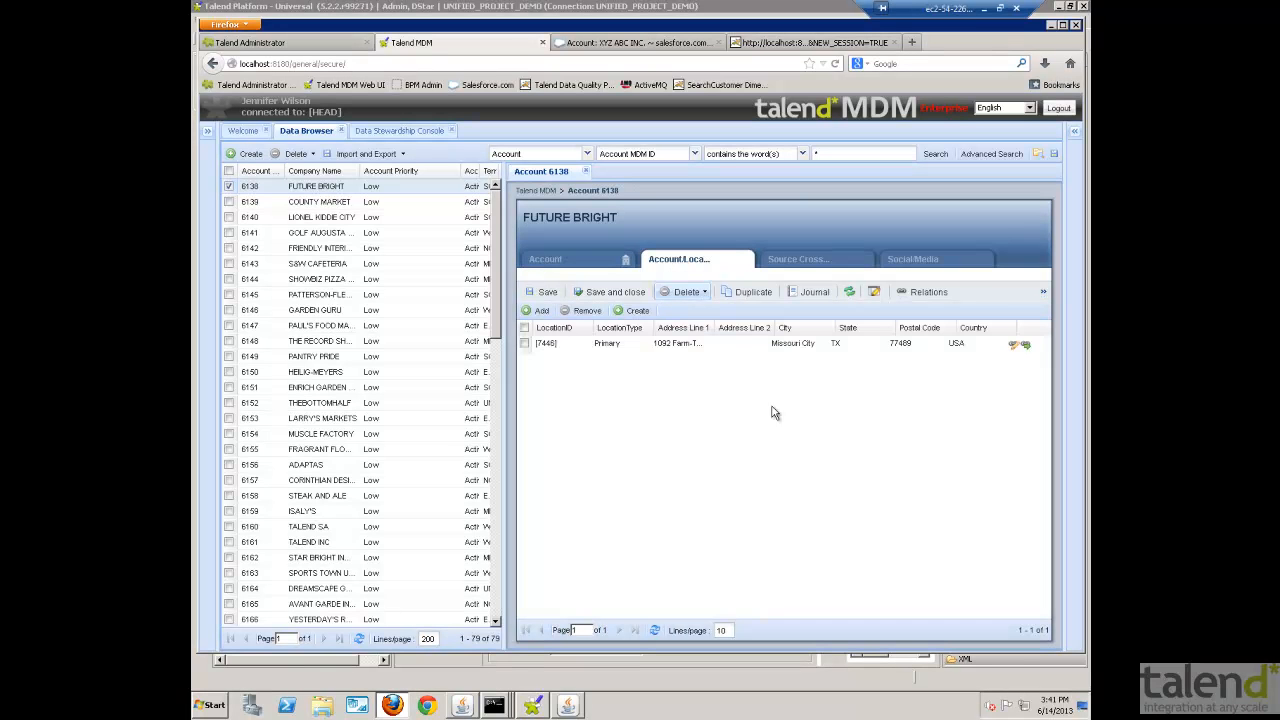
left_click(800, 259)
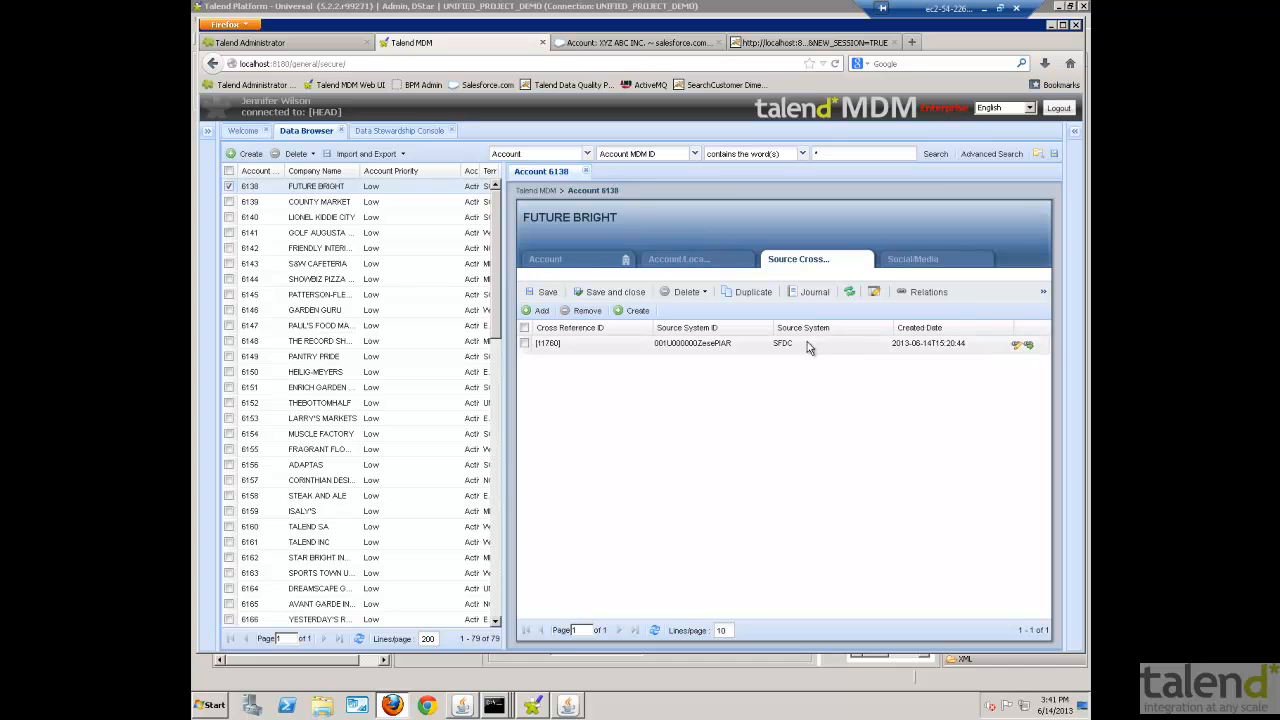
left_click(568, 265)
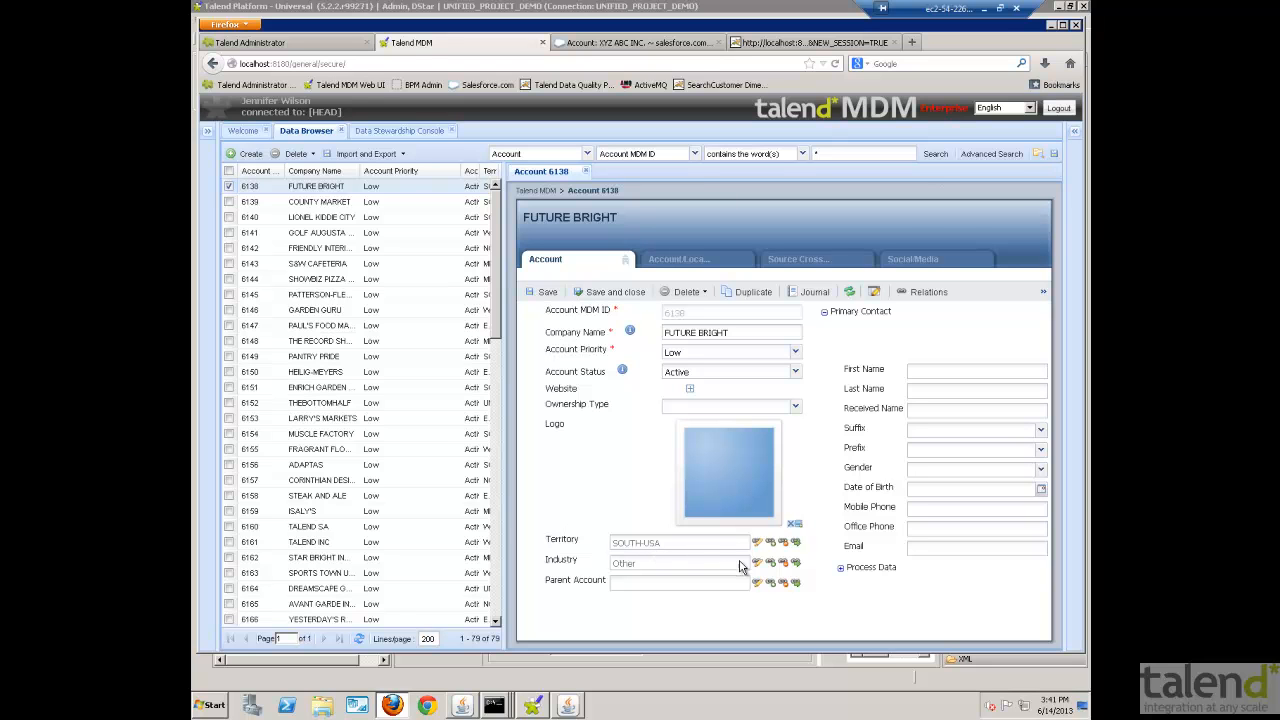
- Show the Account Duplicates tasks in the Data Stewardship Console, collapse the Task Navigator and open the XYZ INC. resolution task
left_click(374, 133)
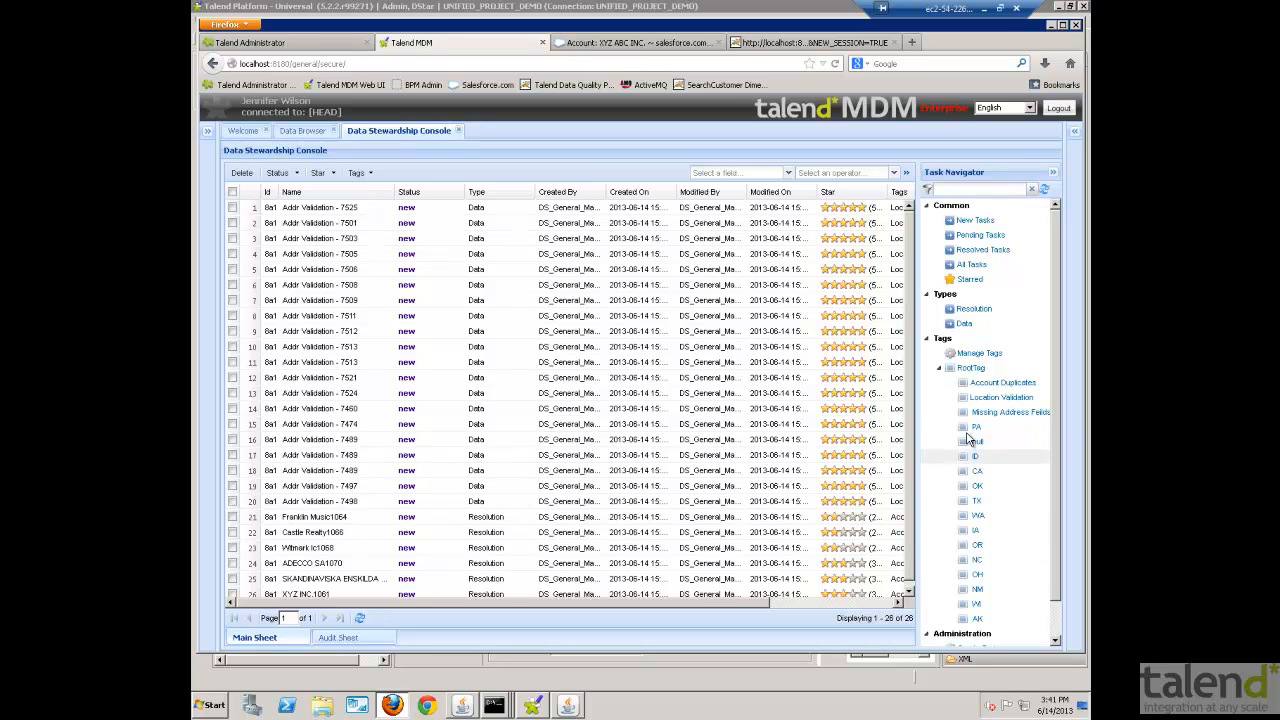
left_click(988, 386)
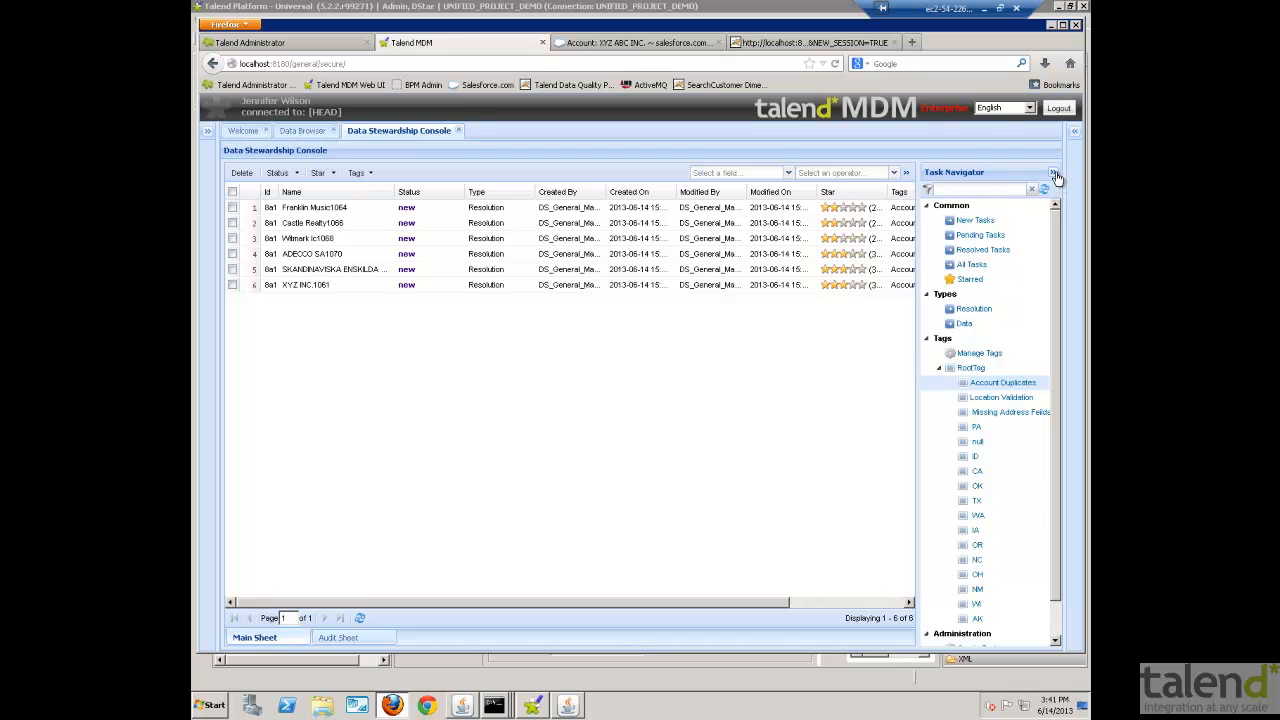
left_click(1053, 173)
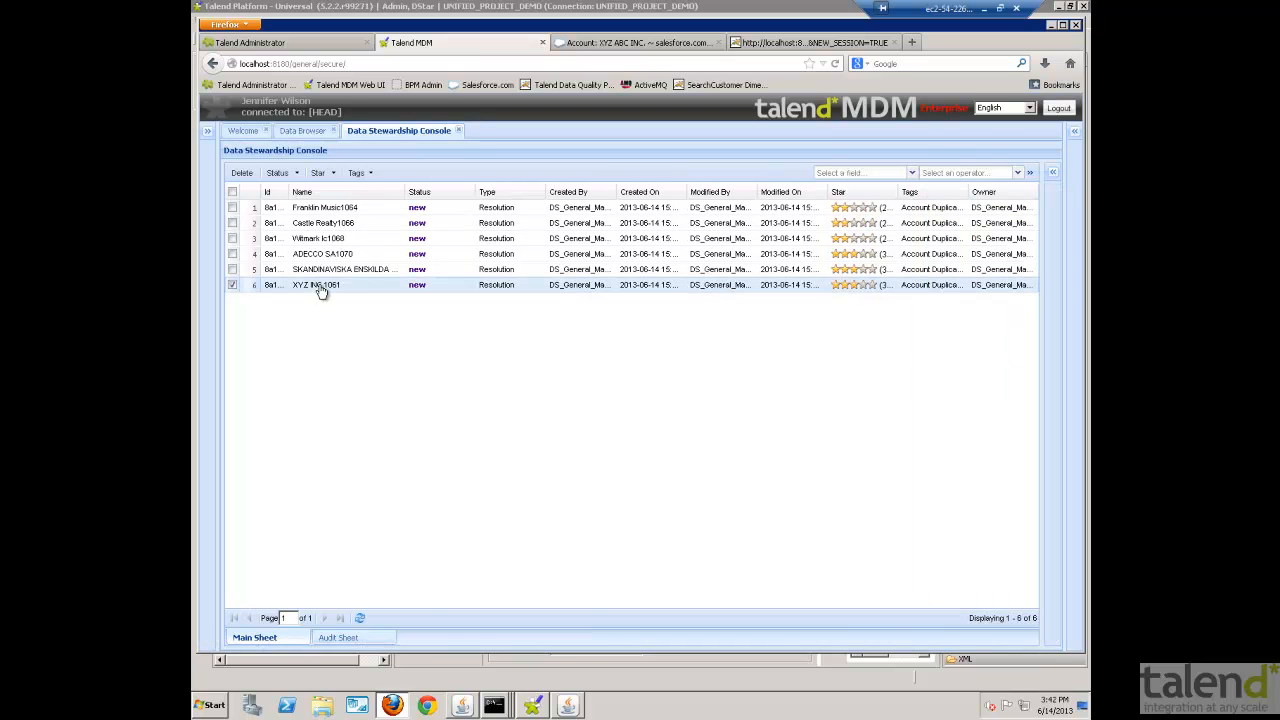
double_click(320, 289)
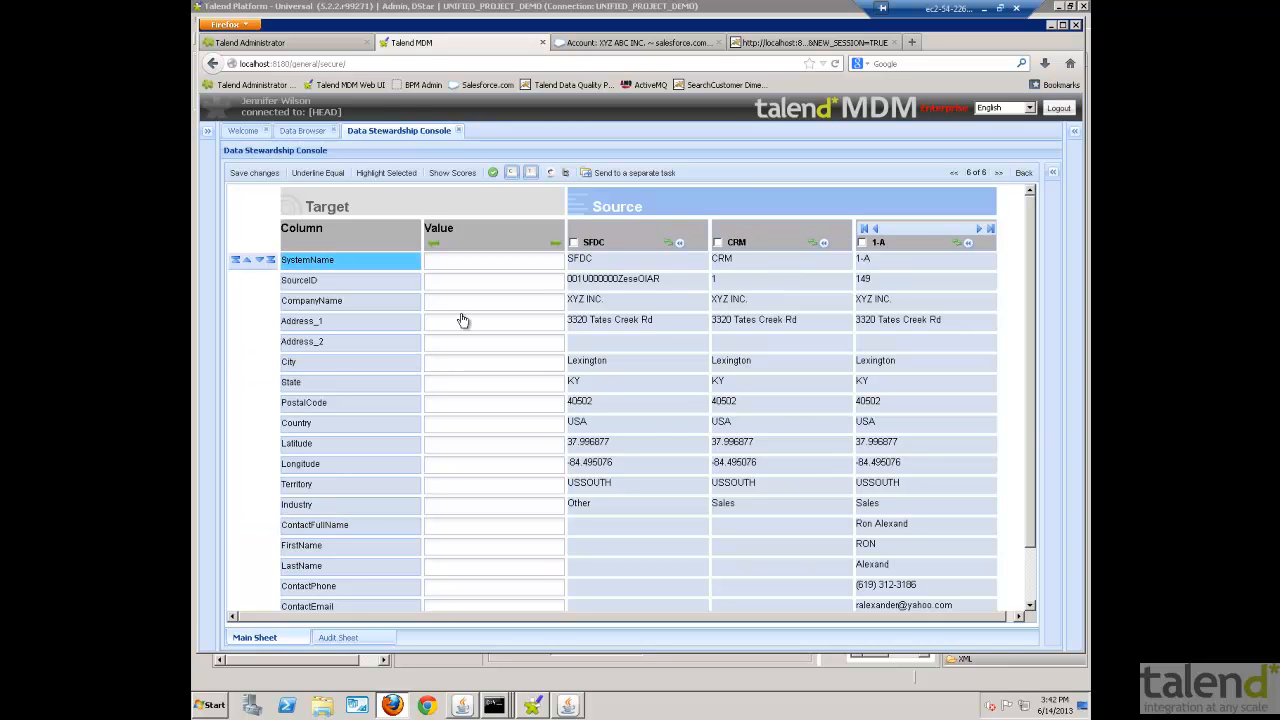
- Turn on Underline Equal and Highlight Selected, and replace all target values with those of source 1-A
left_click(492, 173)
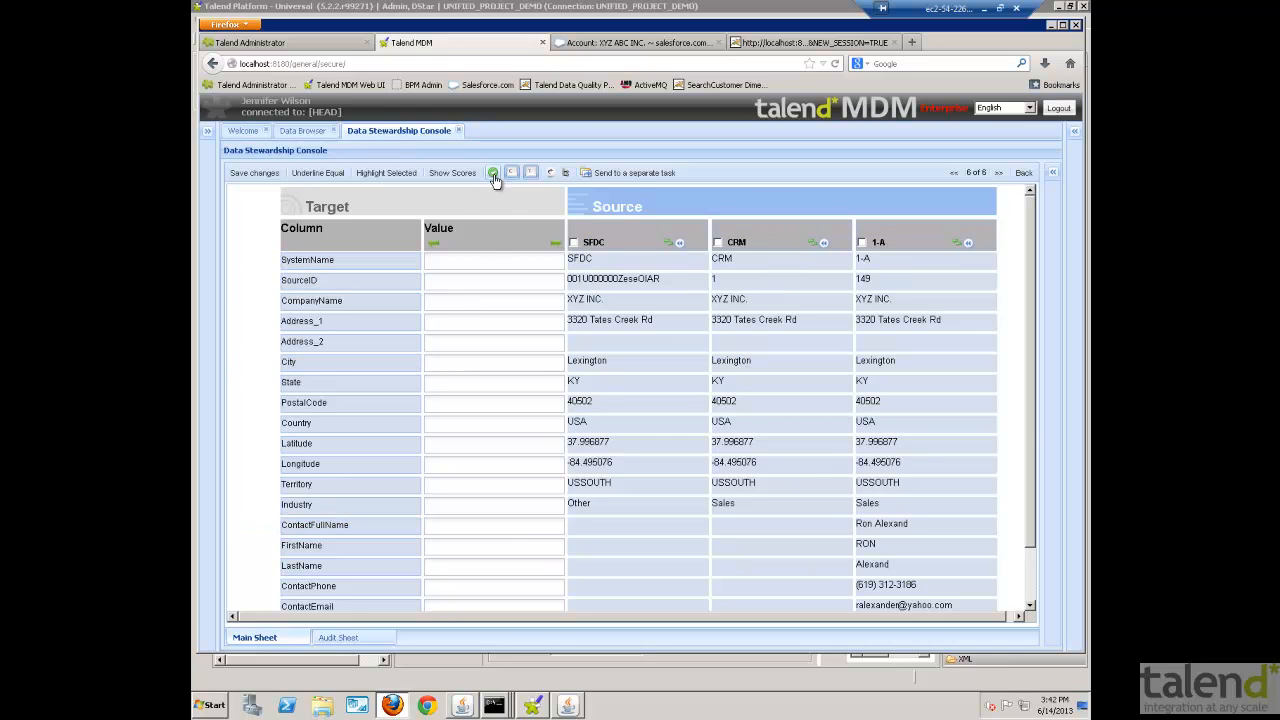
left_click(957, 246)
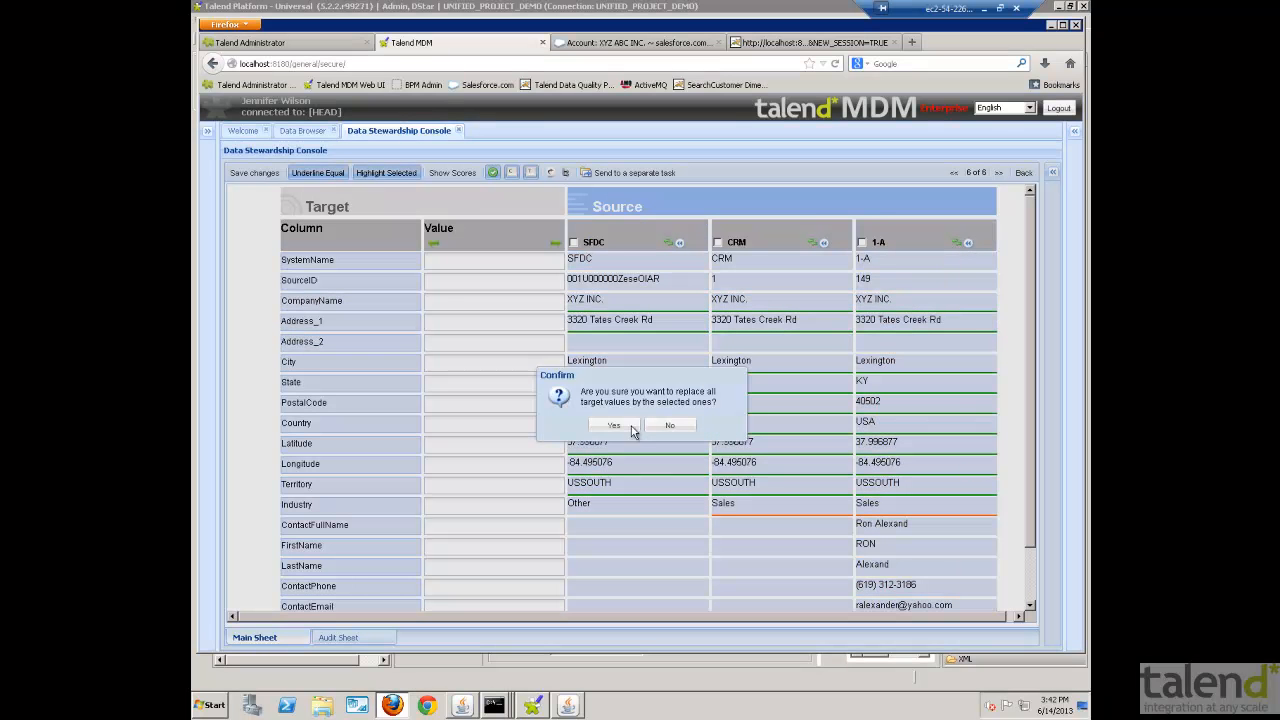
key("Return")
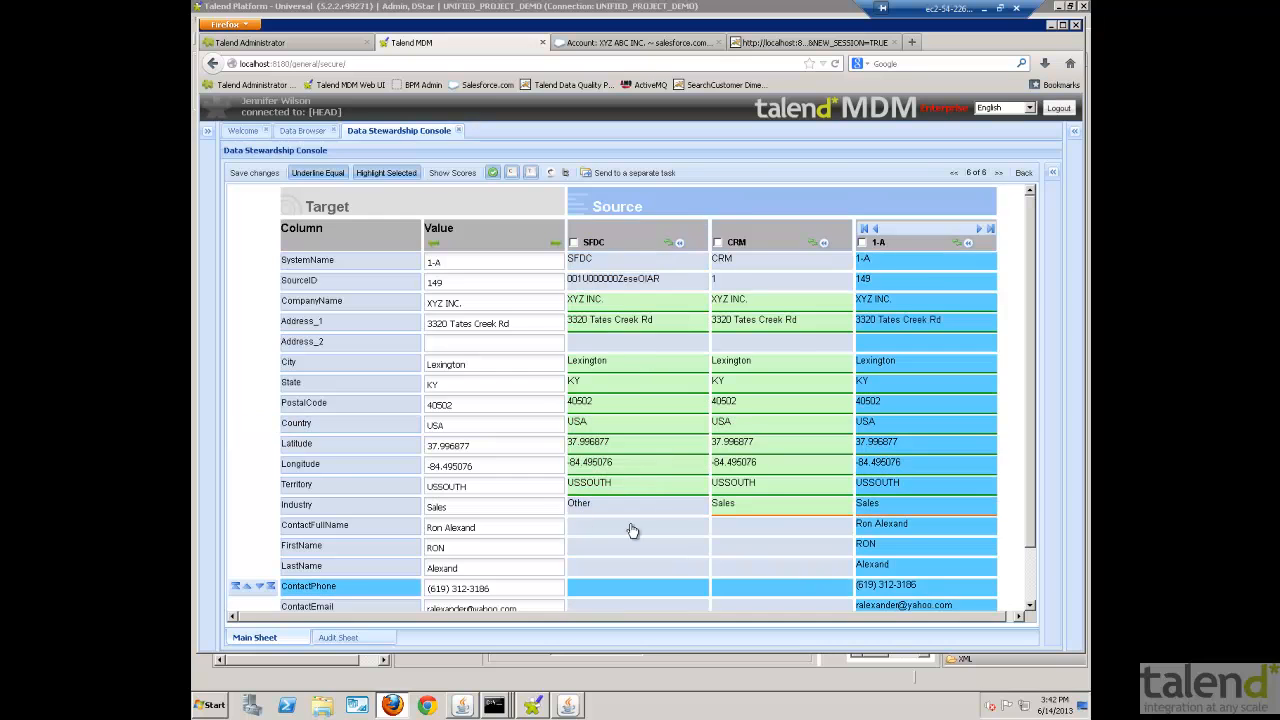
- Compare the target values with the SFDC source's Industry and Territory, review the remaining fields and save the XYZ INC. resolution
left_click(596, 511)
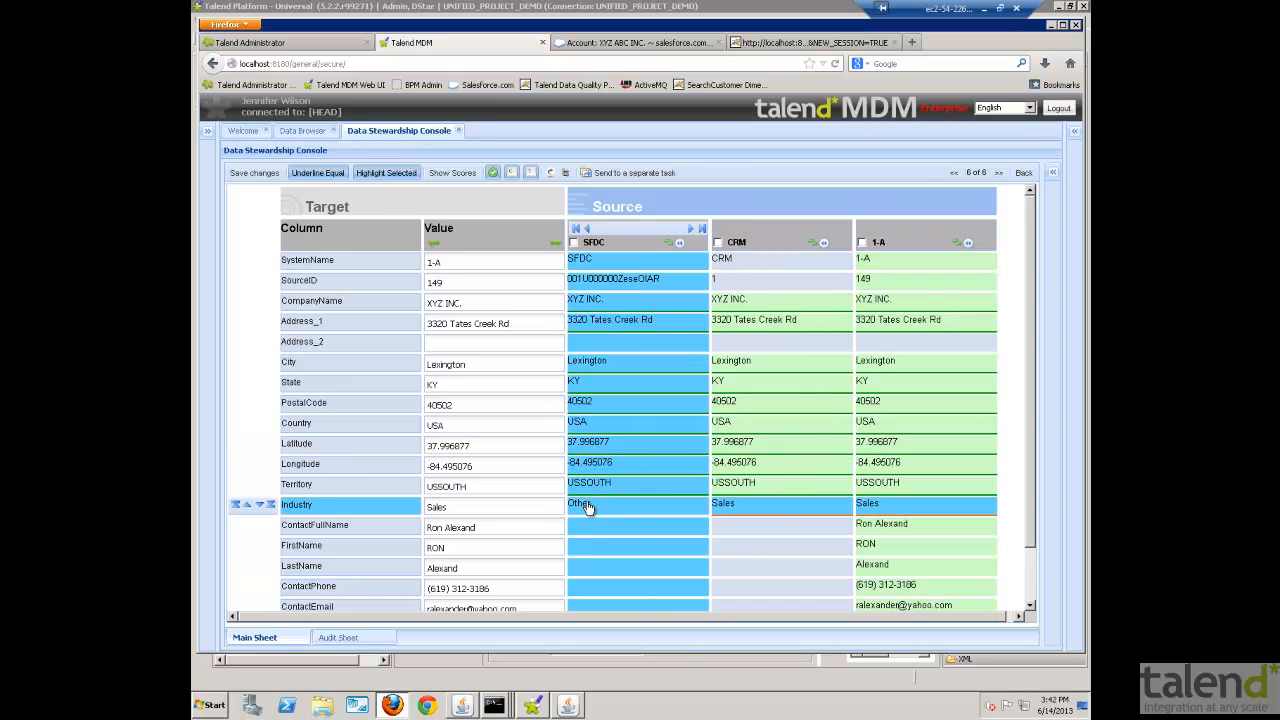
left_click(588, 487)
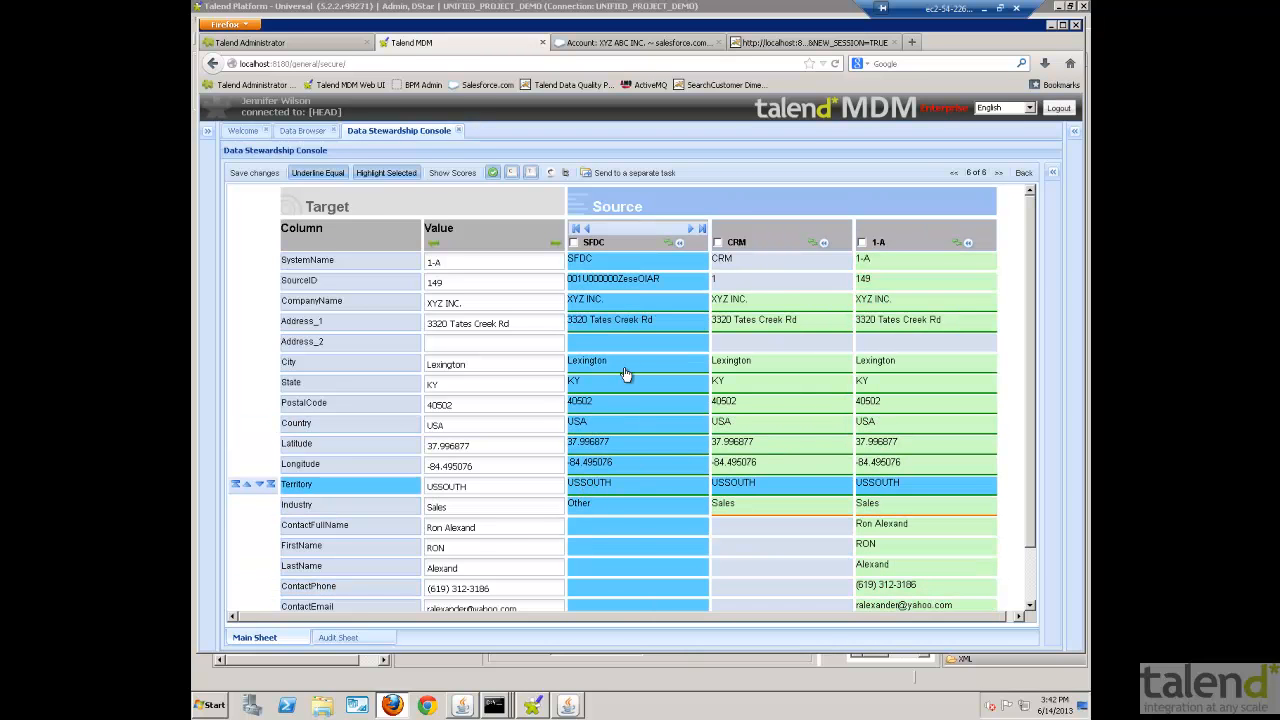
key("Up")
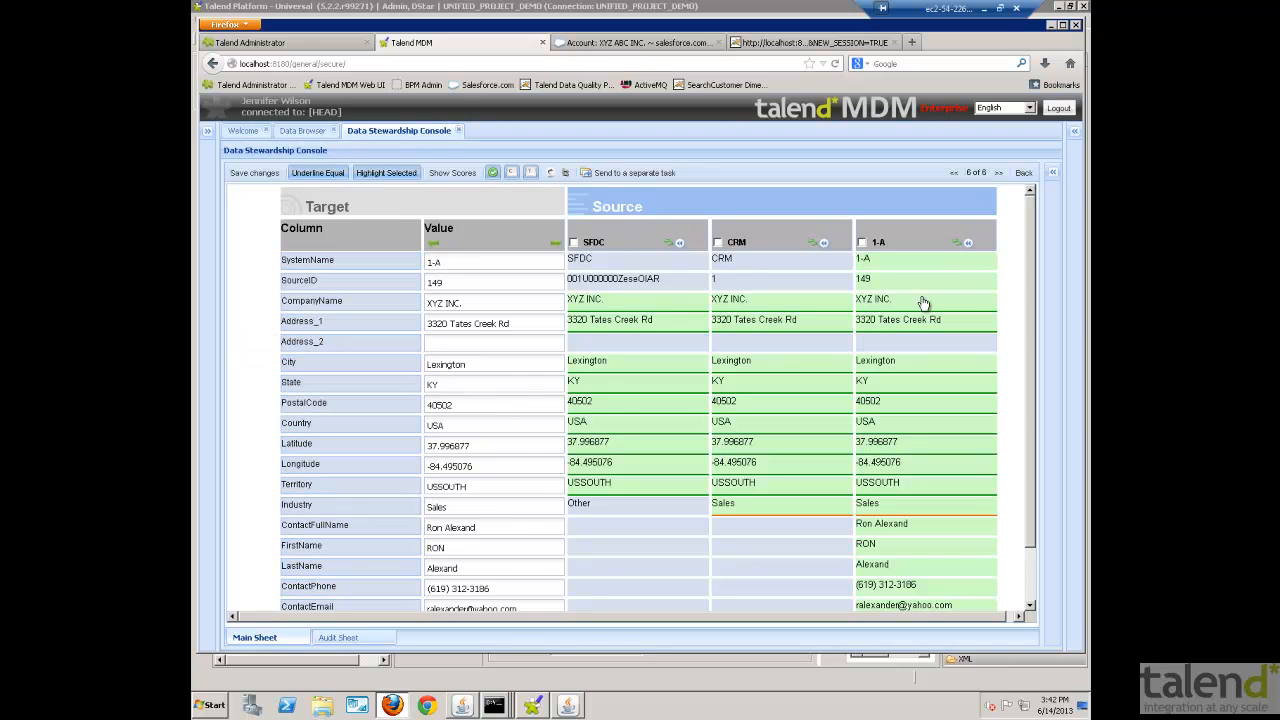
scroll(1033, 333, "down", 1)
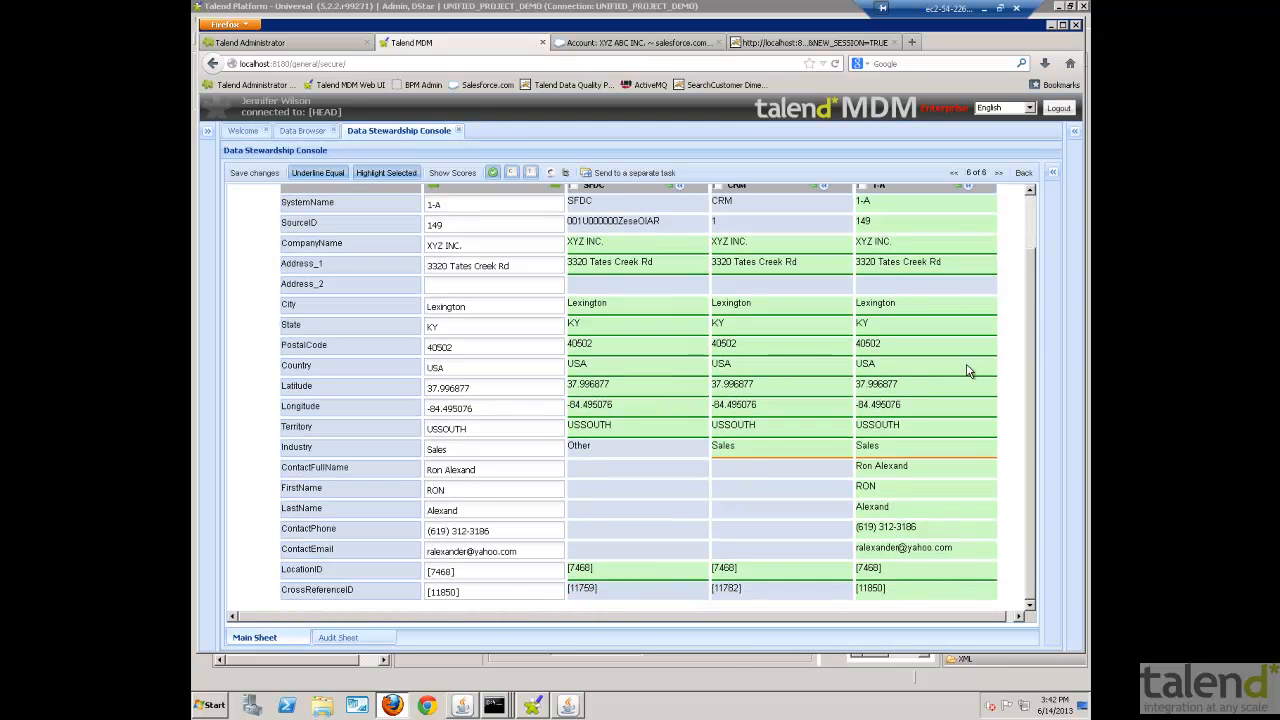
left_click(259, 174)
left_click(655, 426)
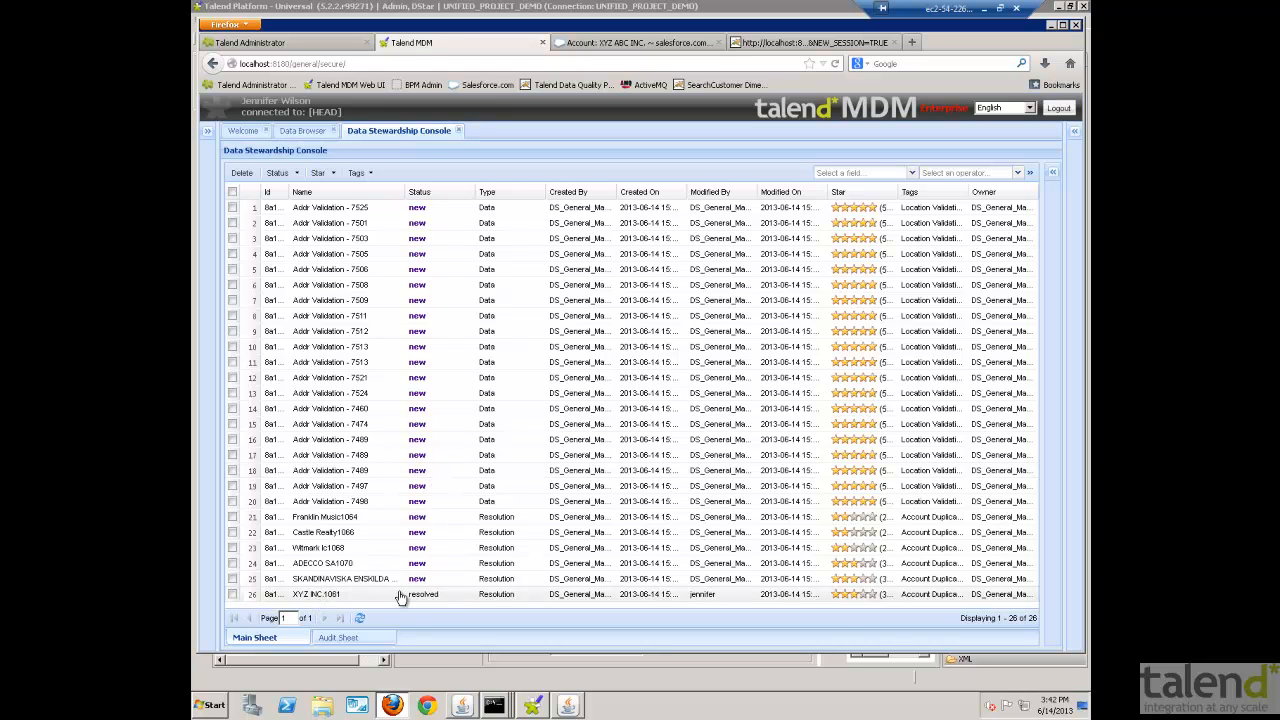
- Search the MDM records for xyz, correcting the mistyped keyword xzy, and open the matching XYZ INC. account
left_click(243, 131)
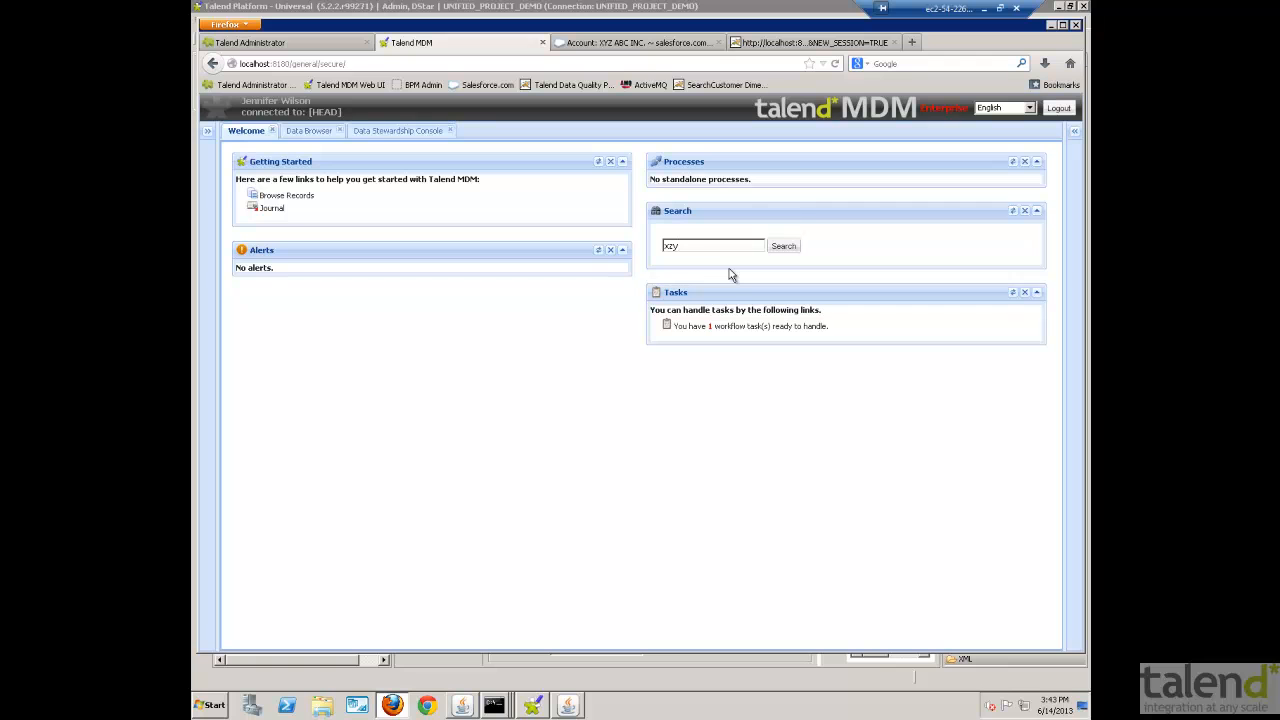
left_click(786, 246)
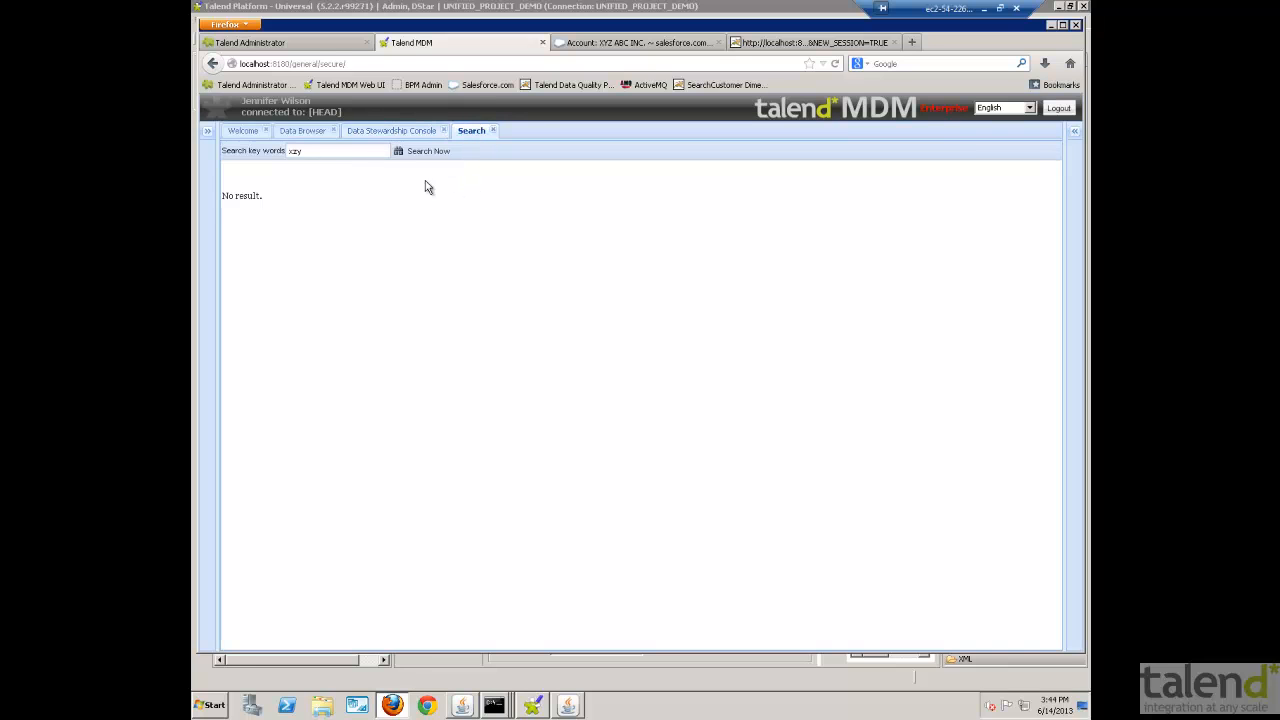
key("BackSpace")
key("Return")
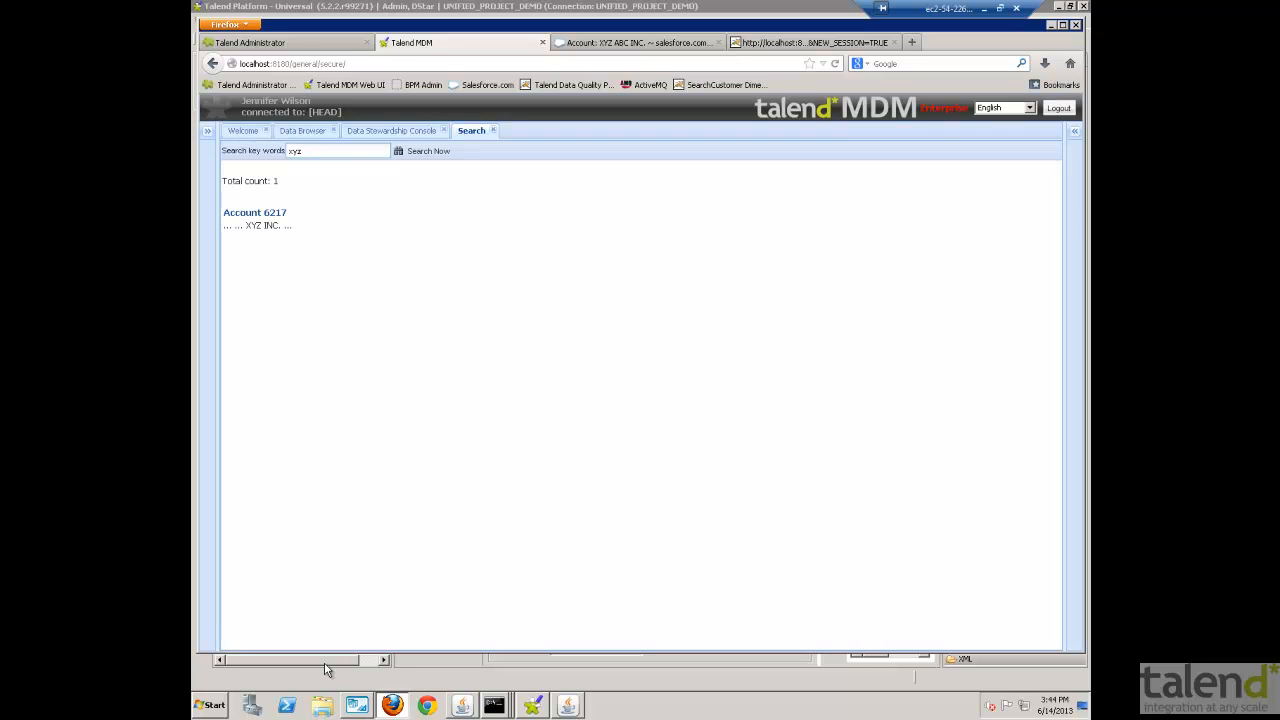
left_click(256, 213)
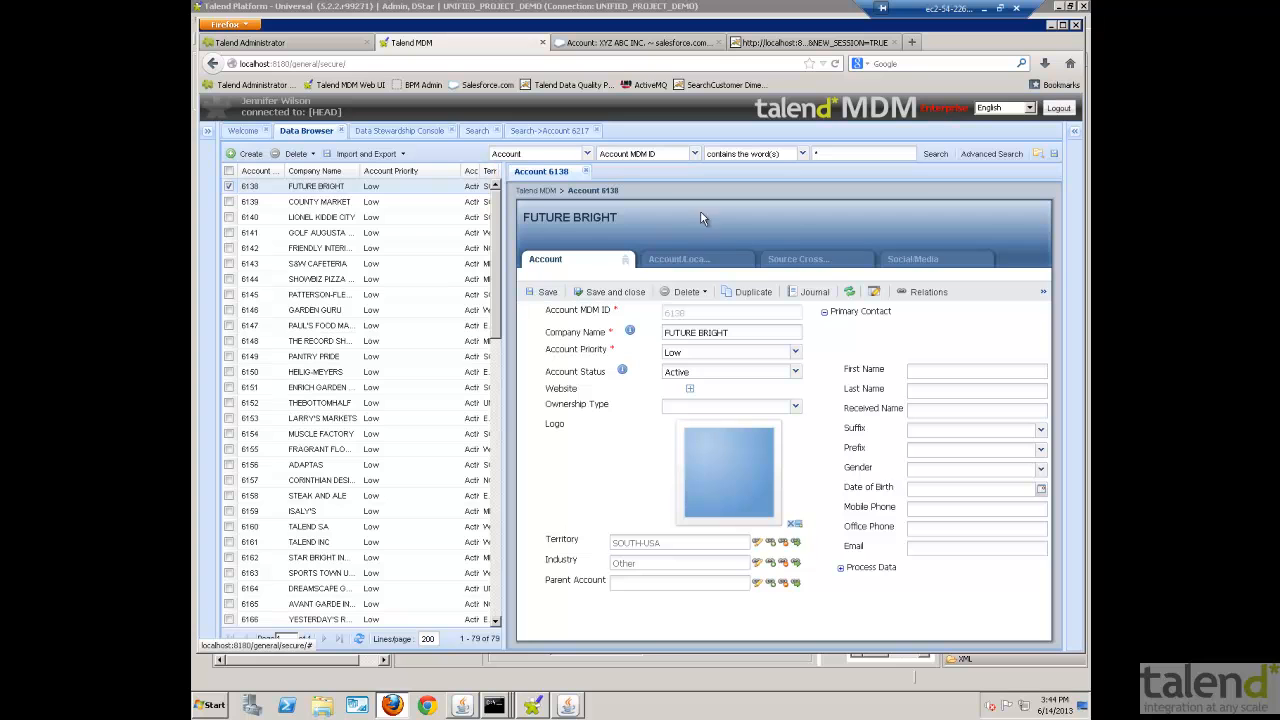
- Filter the Data Browser's accounts to those whose Company Name contains the word talend
left_click(700, 154)
left_click(665, 184)
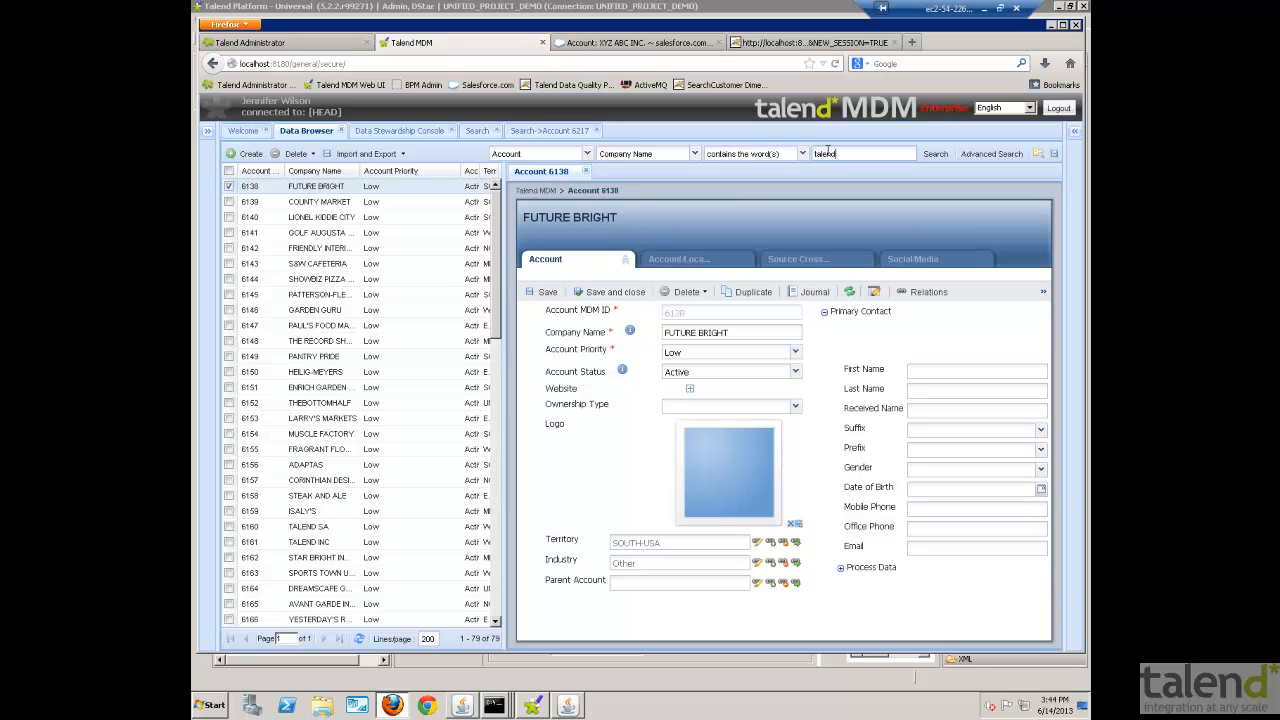
key("Return")
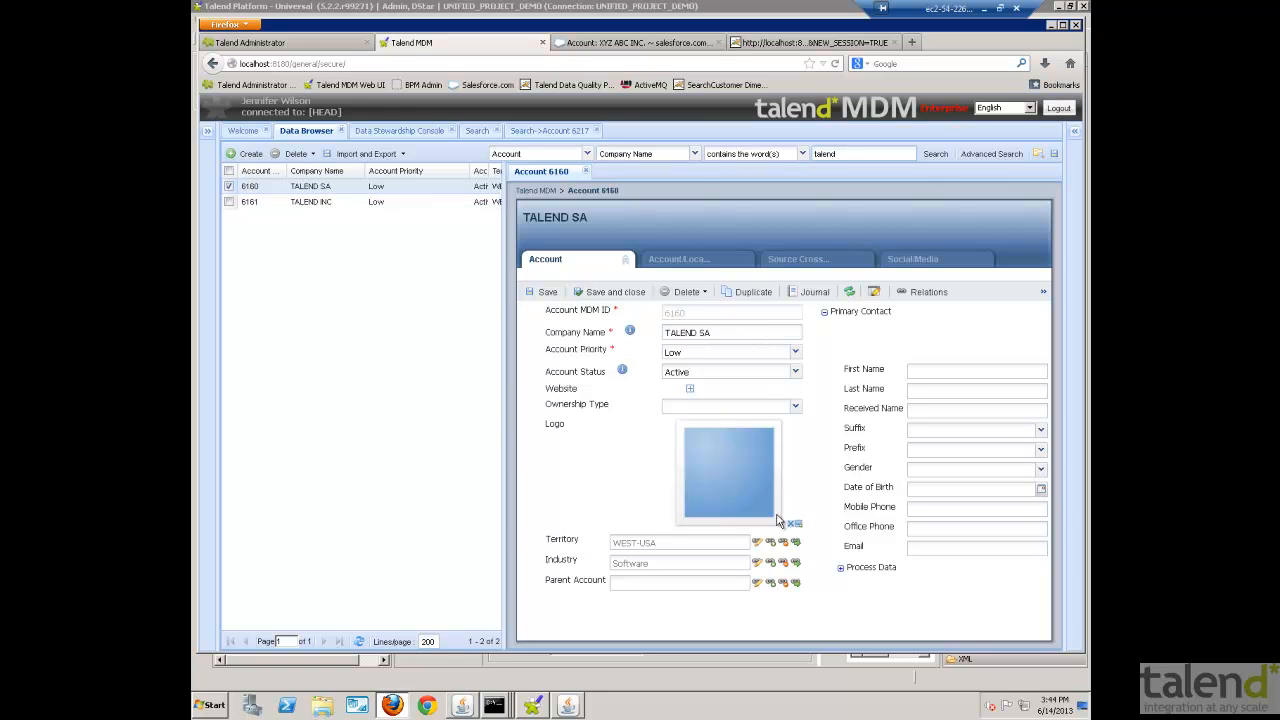
- Compare the locations of the TALEND SA and TALEND INC accounts
left_click(688, 264)
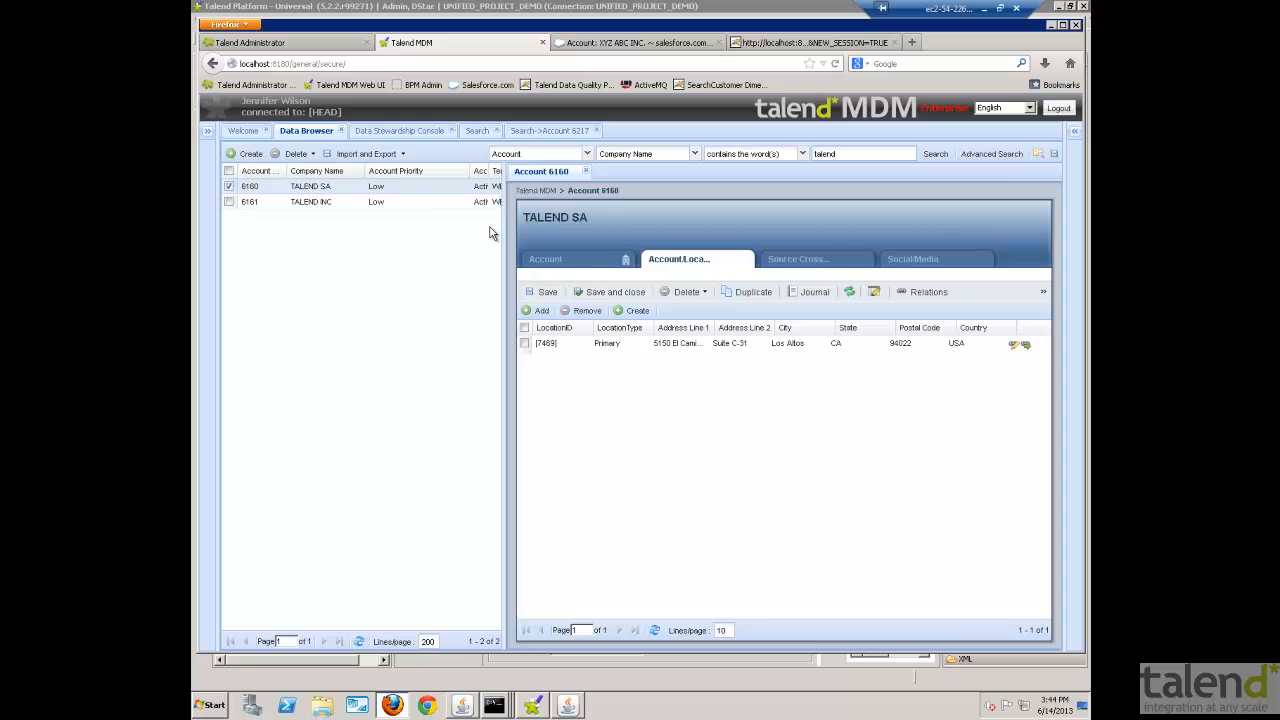
left_click(366, 204)
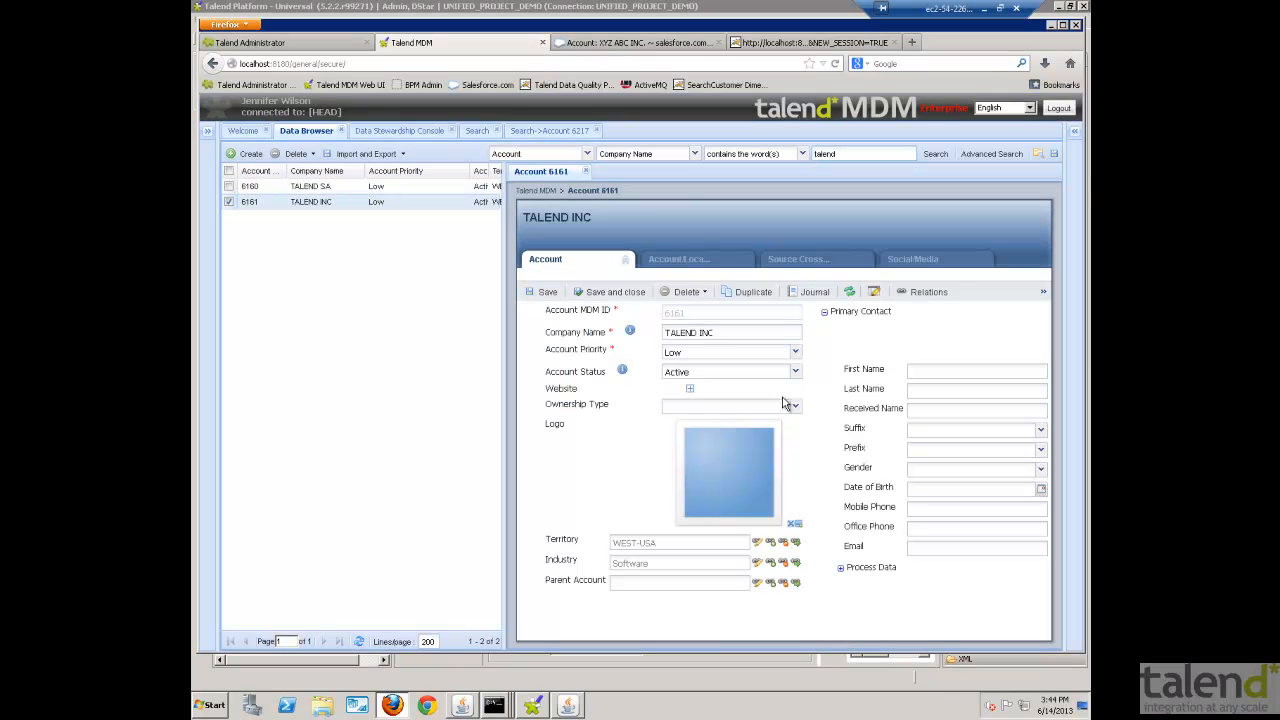
left_click(701, 266)
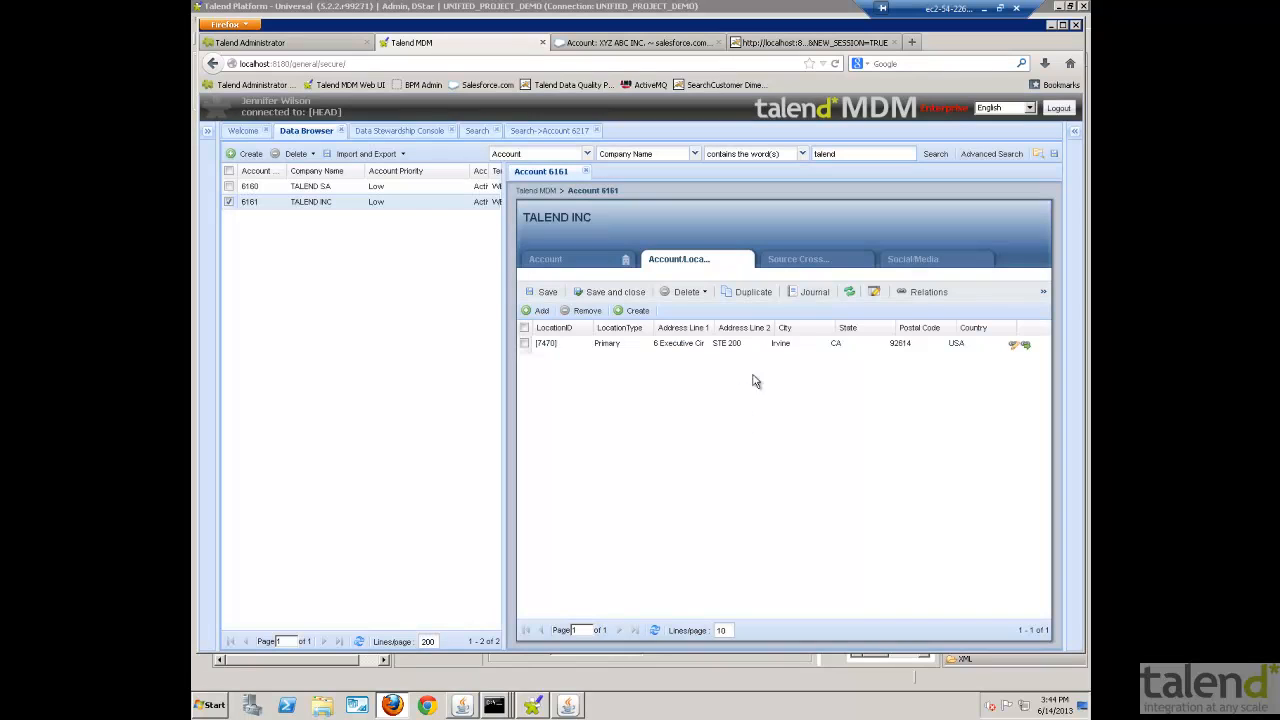
- Upload TalendLogo.PNG from the Images folder as the logo of the TALEND SA account
left_click(358, 188)
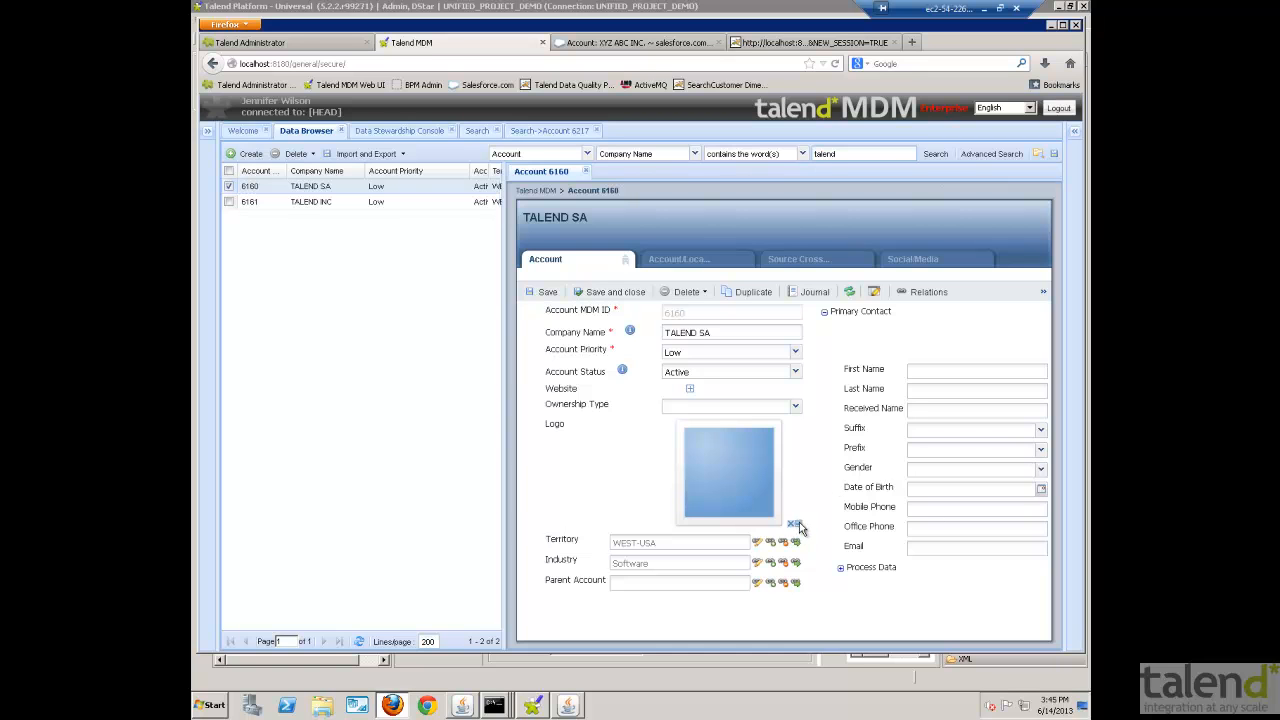
left_click(795, 523)
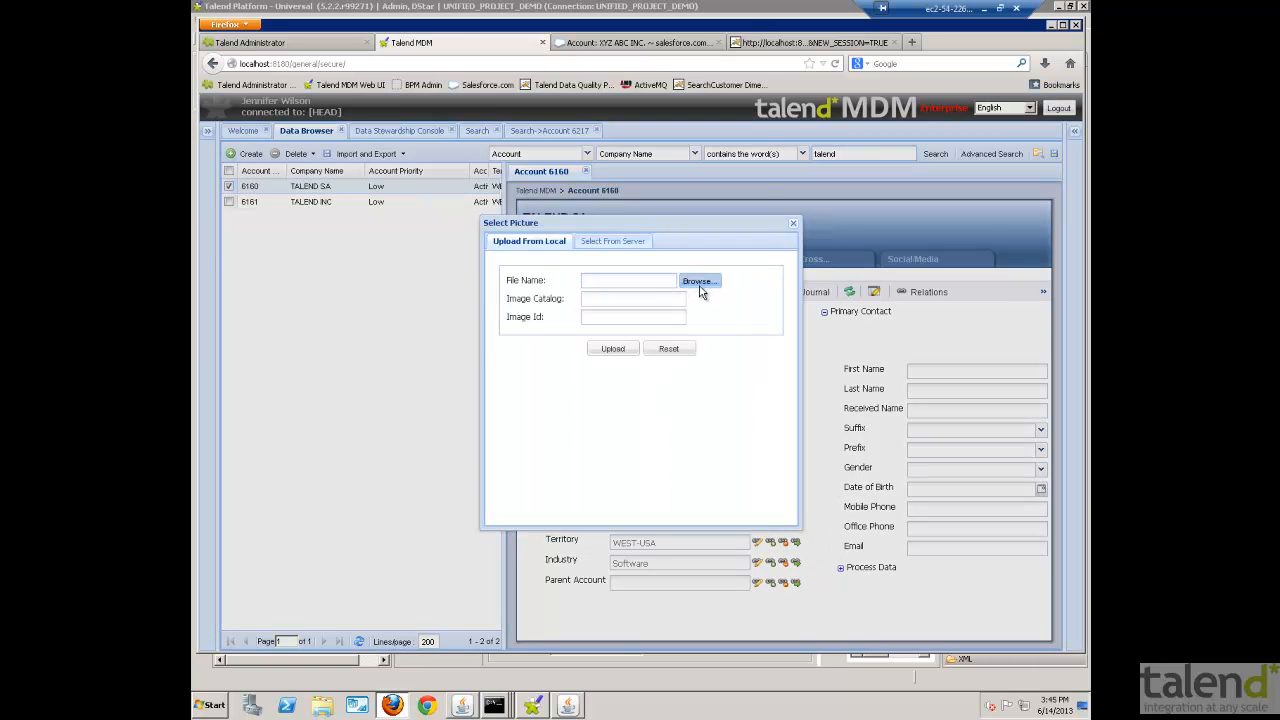
left_click(699, 283)
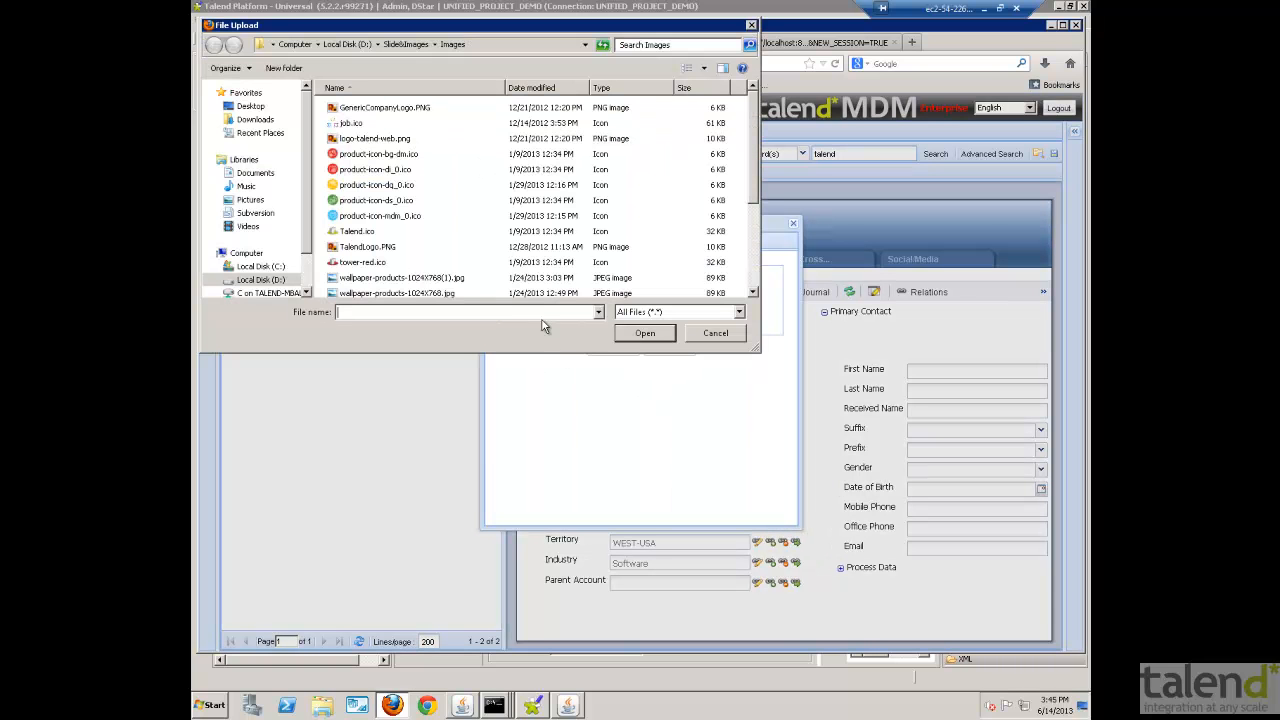
left_click(368, 247)
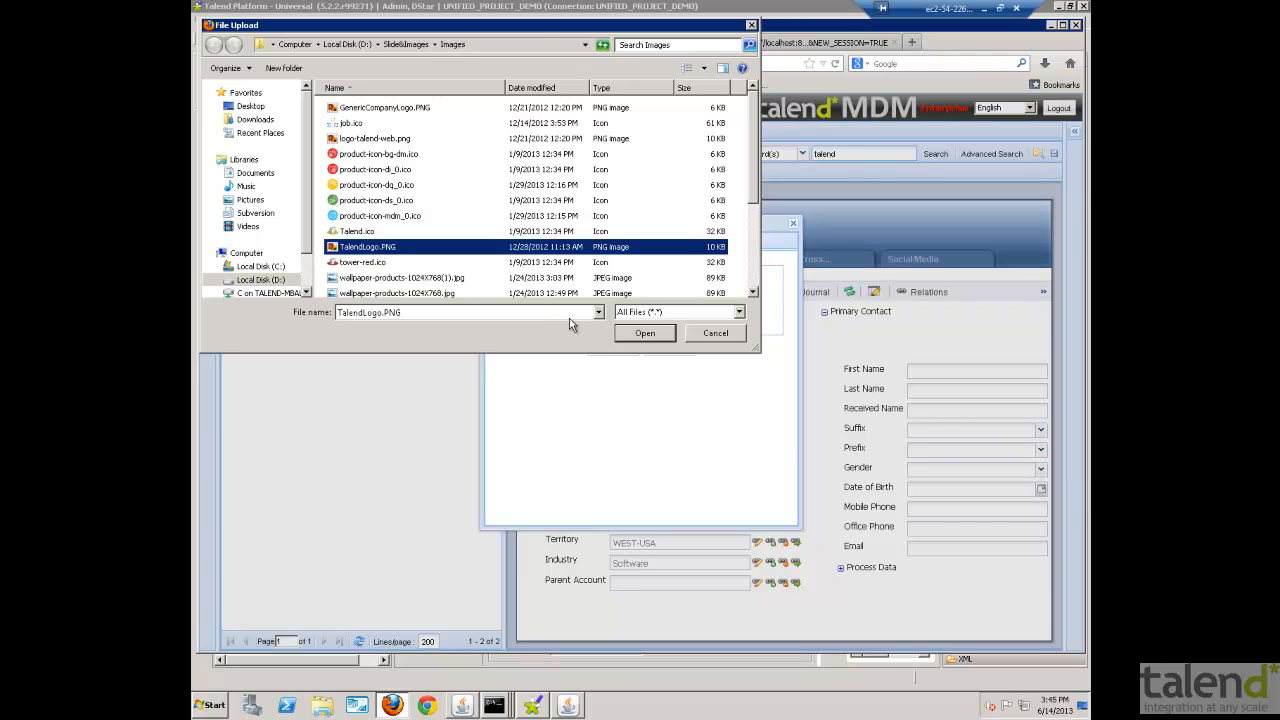
left_click(640, 333)
left_click(620, 350)
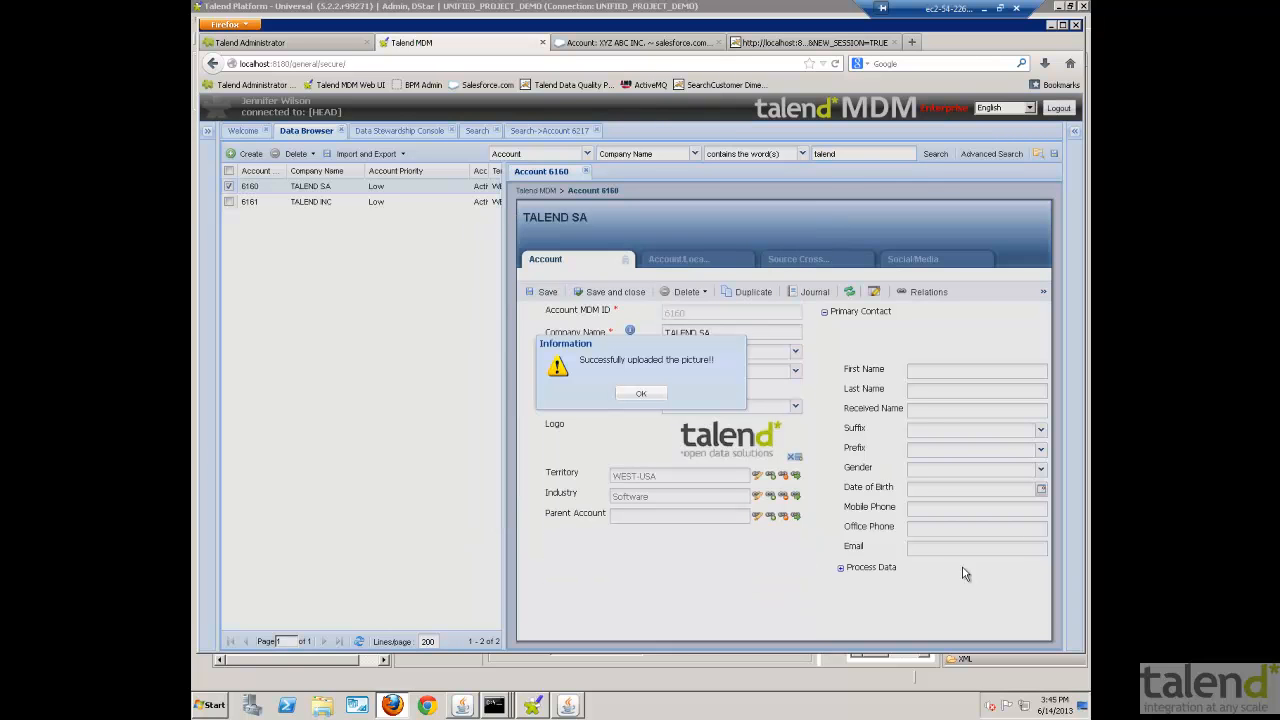
left_click(641, 394)
- Enter the primary contact's office phone number for TALEND SA and save the account
left_click(931, 509)
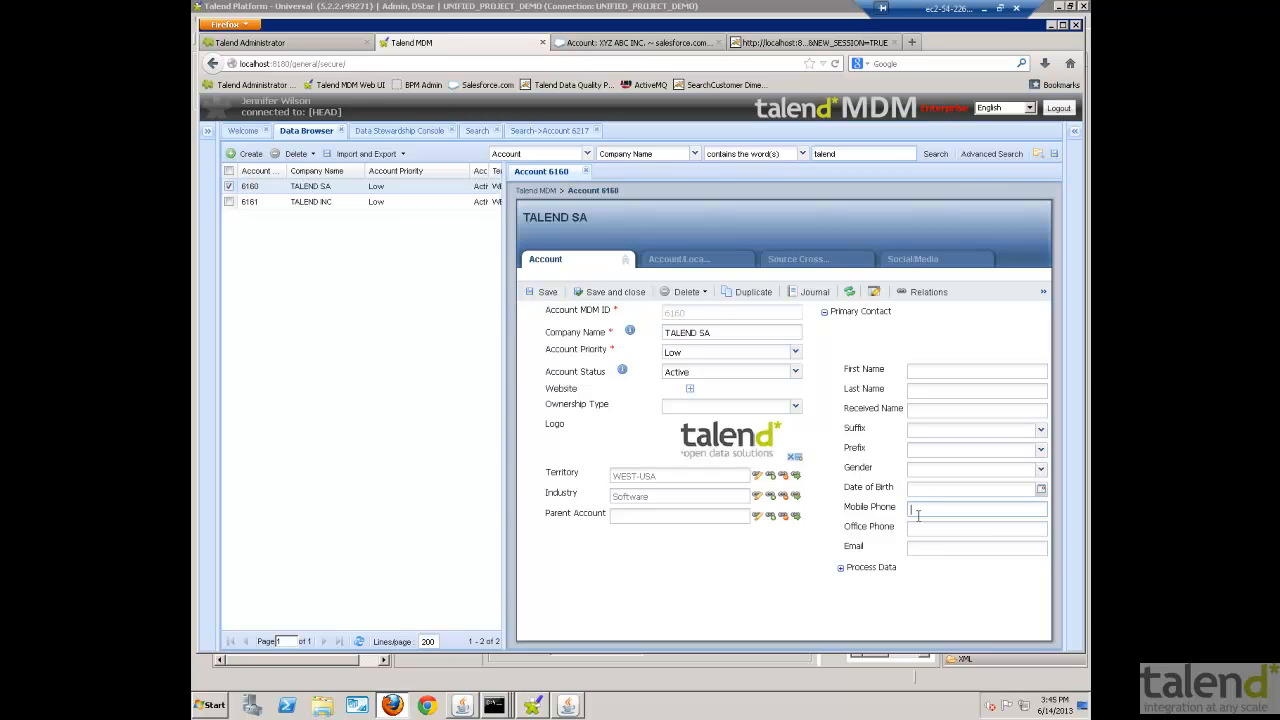
left_click(927, 531)
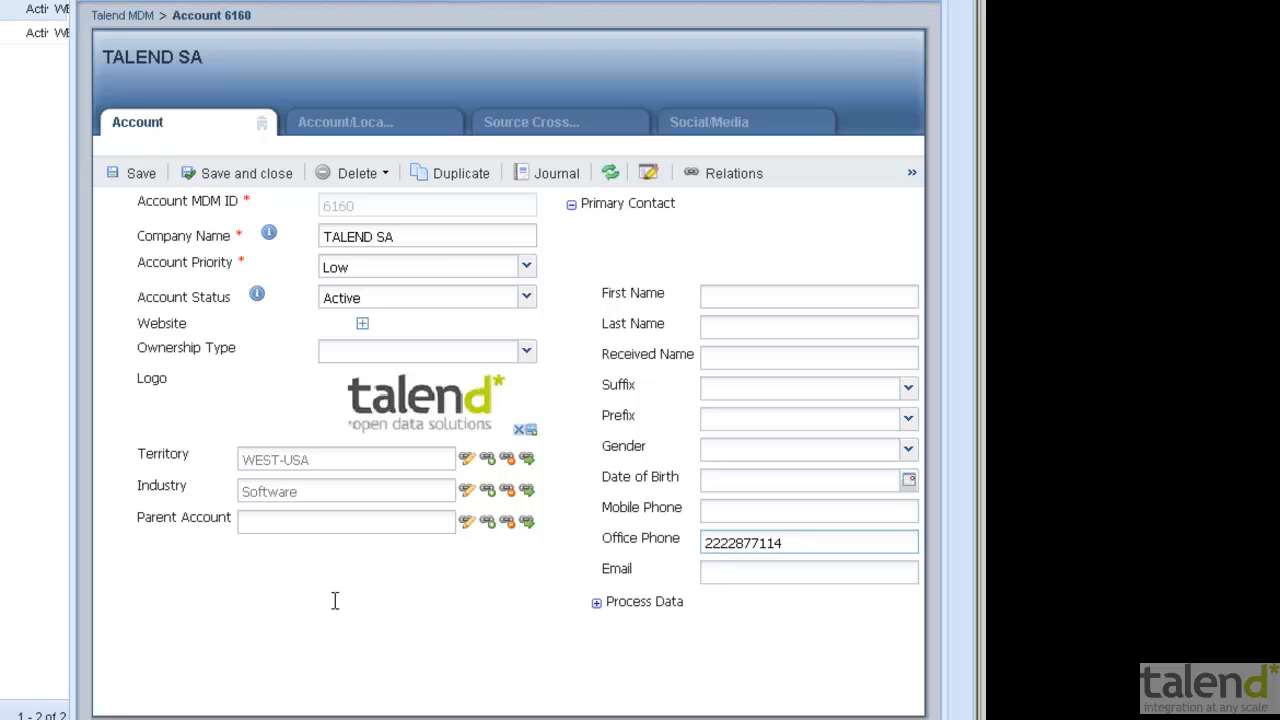
left_click(134, 173)
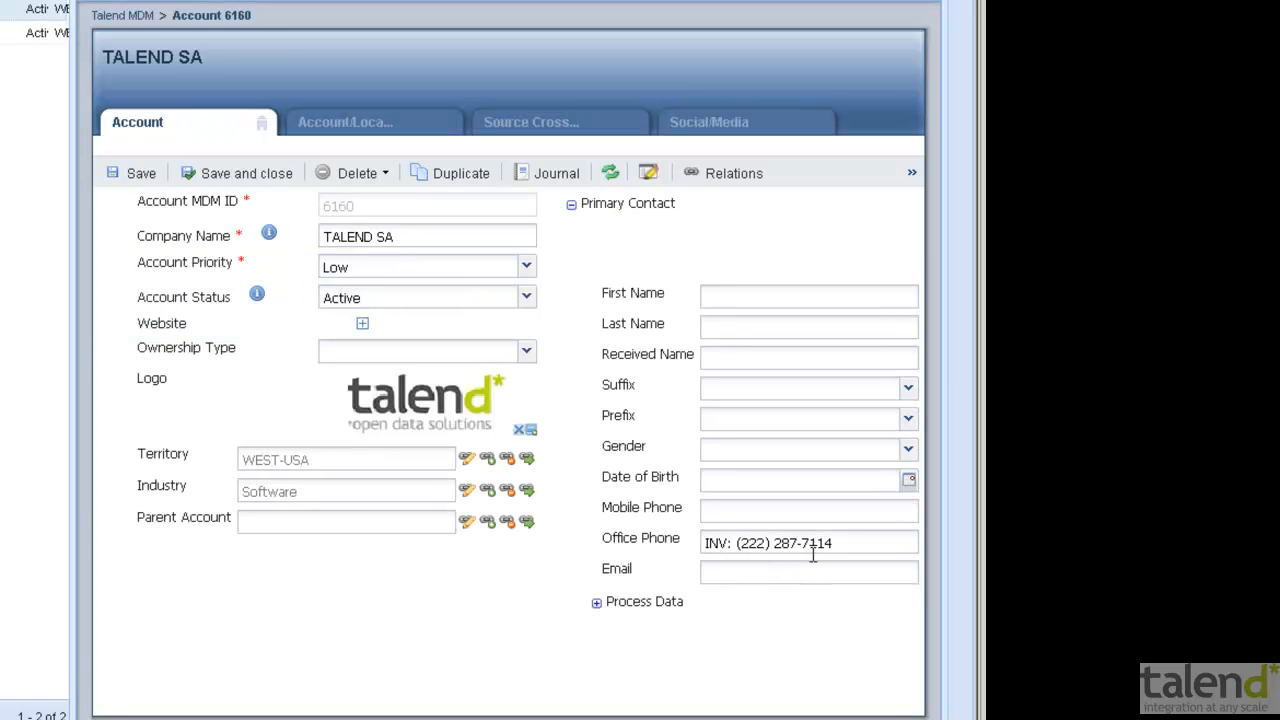
- Correct the office phone's area code by changing its middle digit to 6, and save the account
left_click(756, 543)
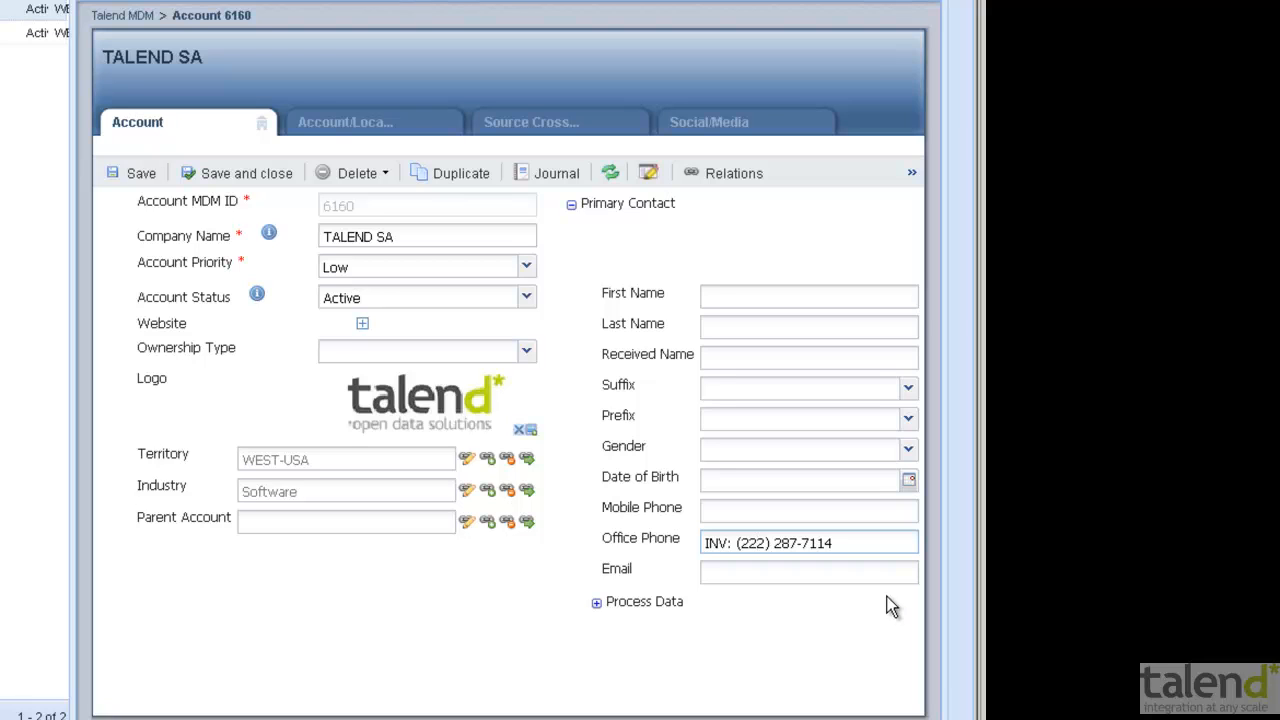
key("BackSpace")
type("6")
left_click(126, 172)
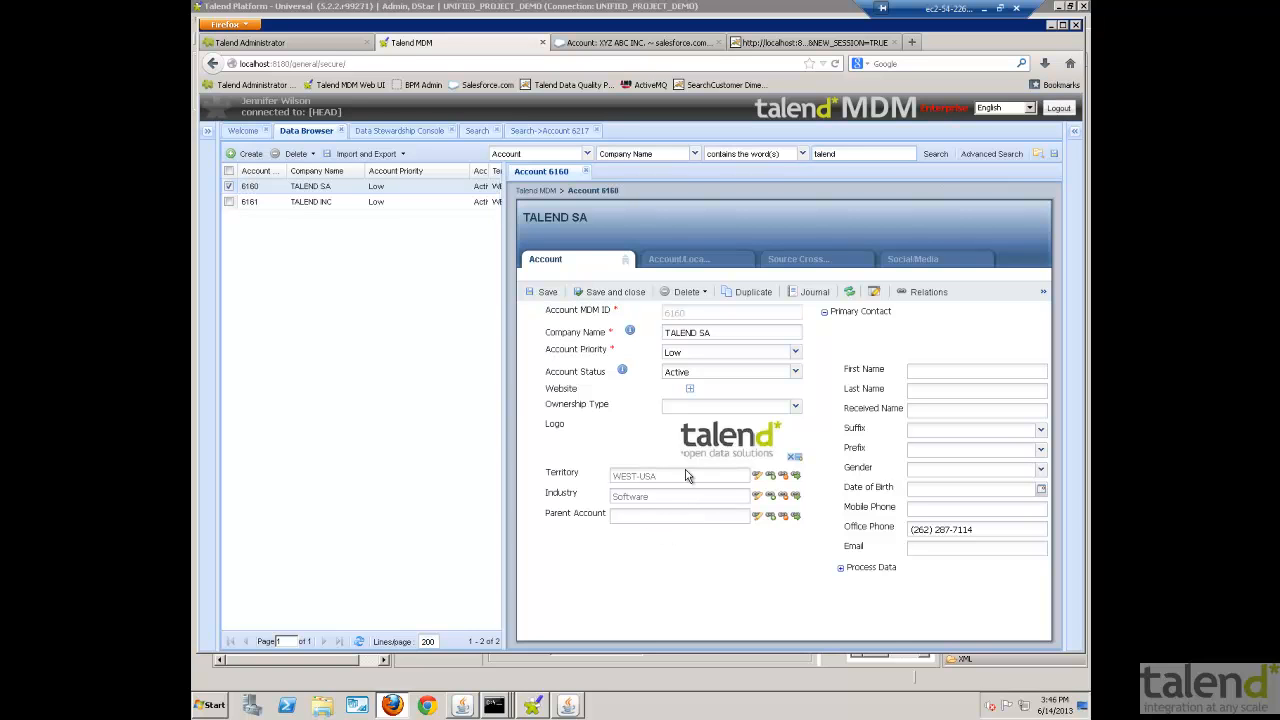
- Open the Sales Hierarchy in the Hierarchy Explorer and examine the regions under DStar-Global, including the USA and UK territories
left_click(209, 132)
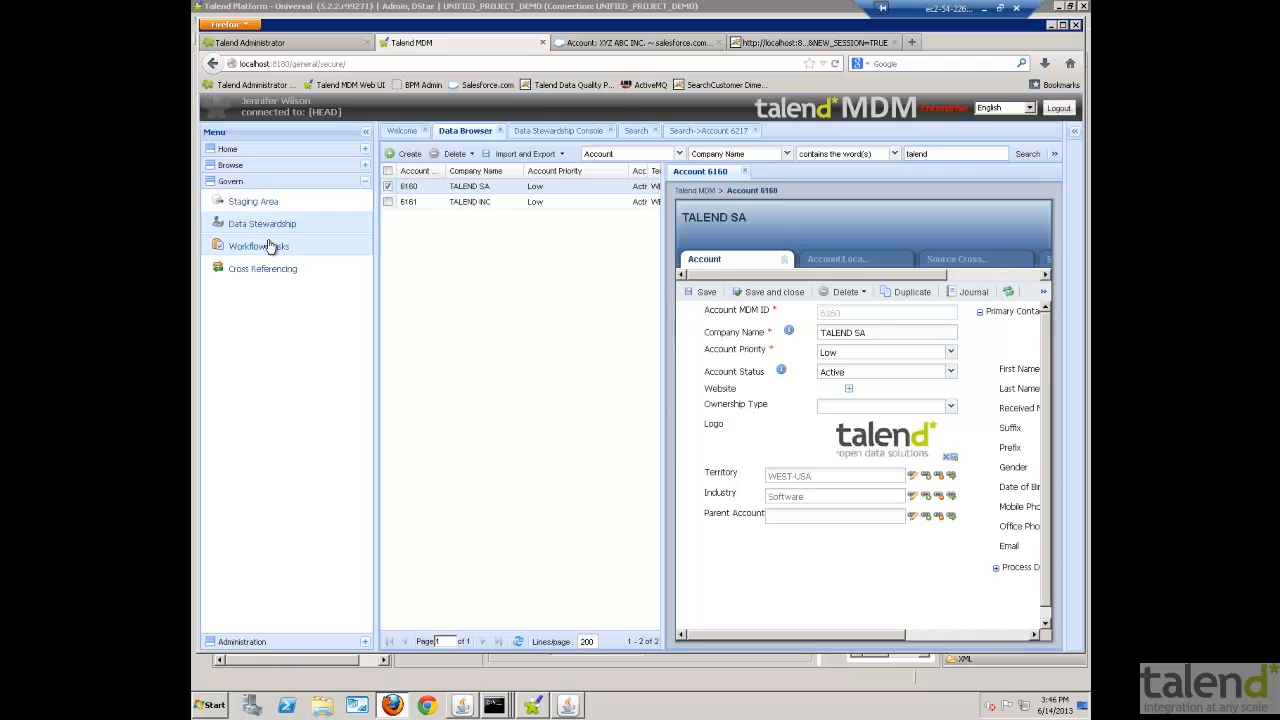
left_click(239, 168)
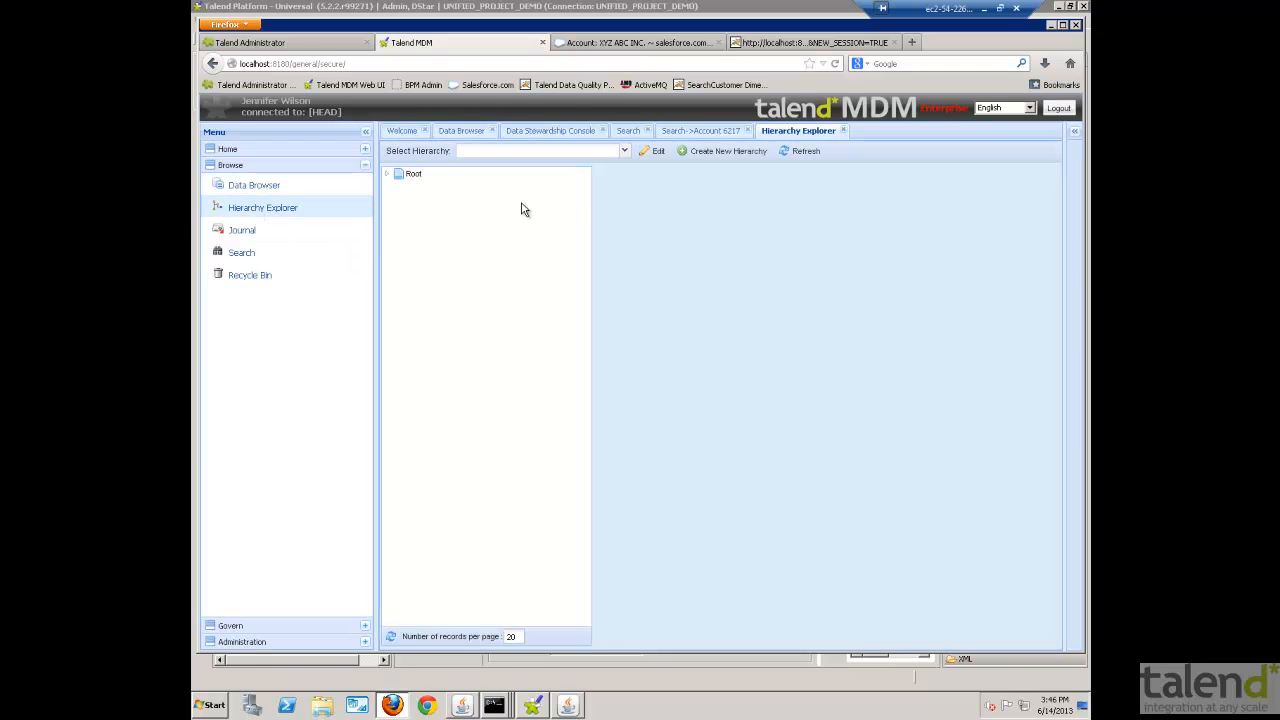
left_click(624, 152)
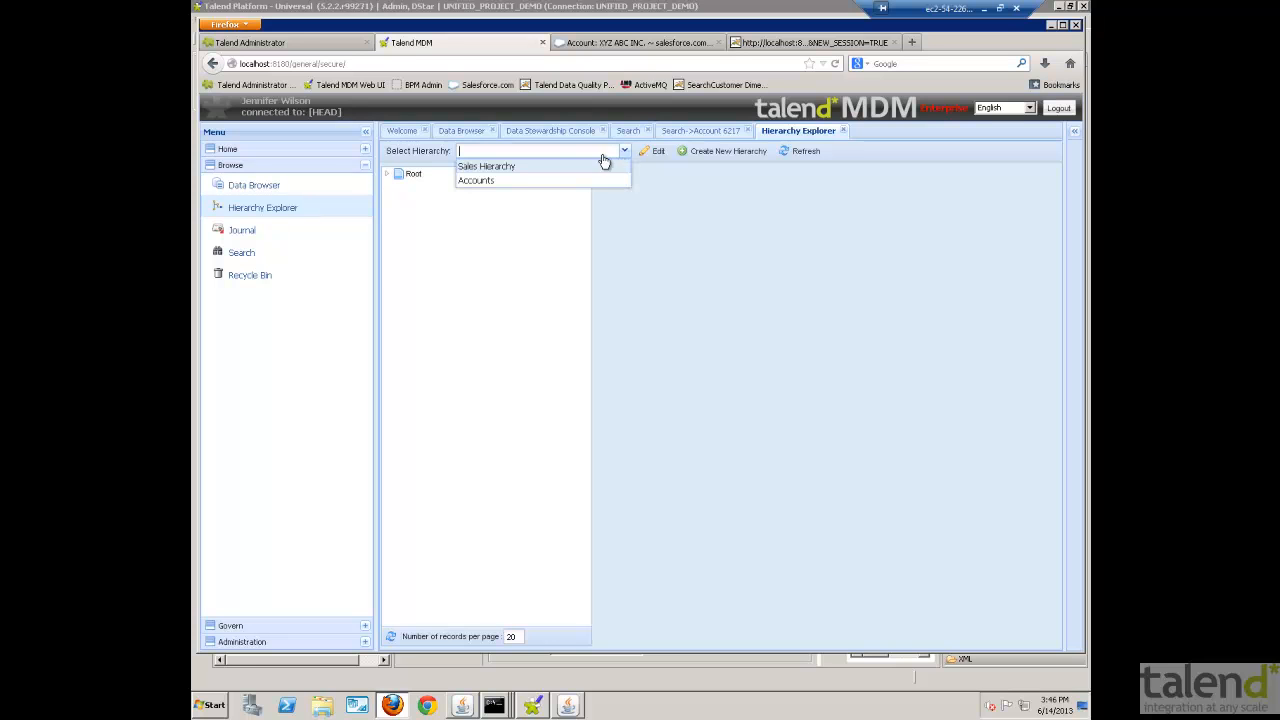
left_click(508, 171)
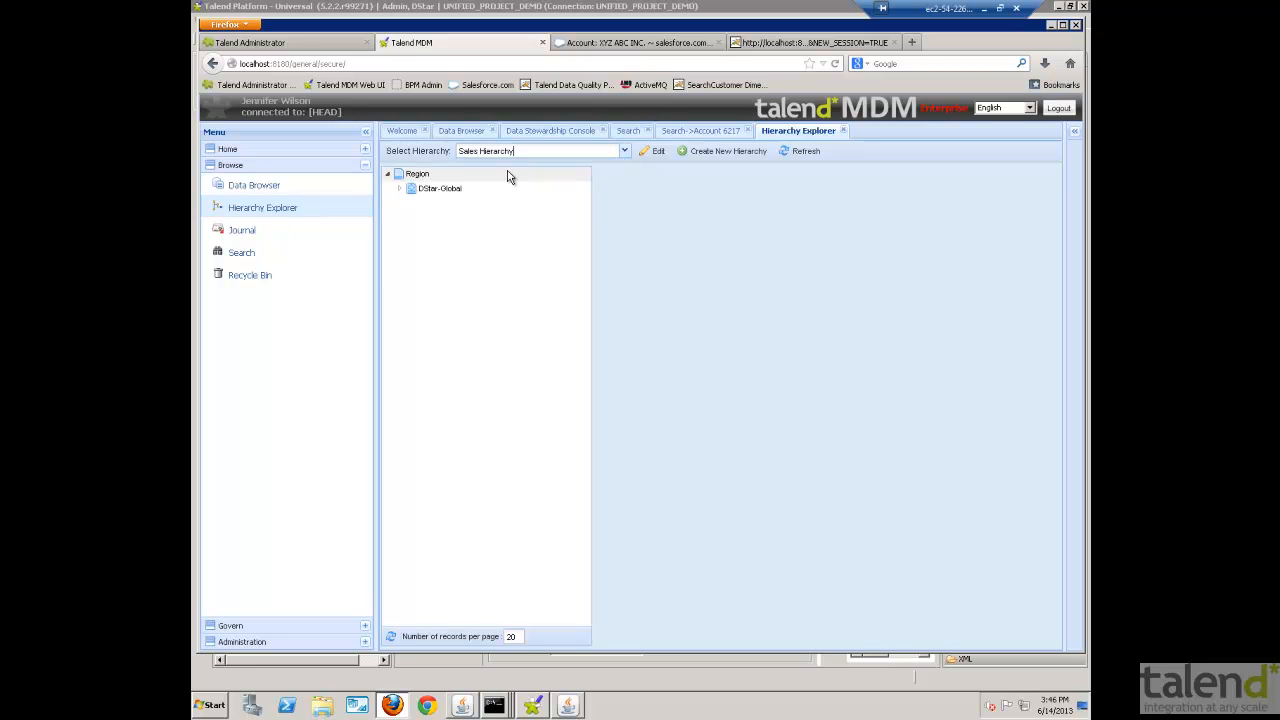
left_click(400, 188)
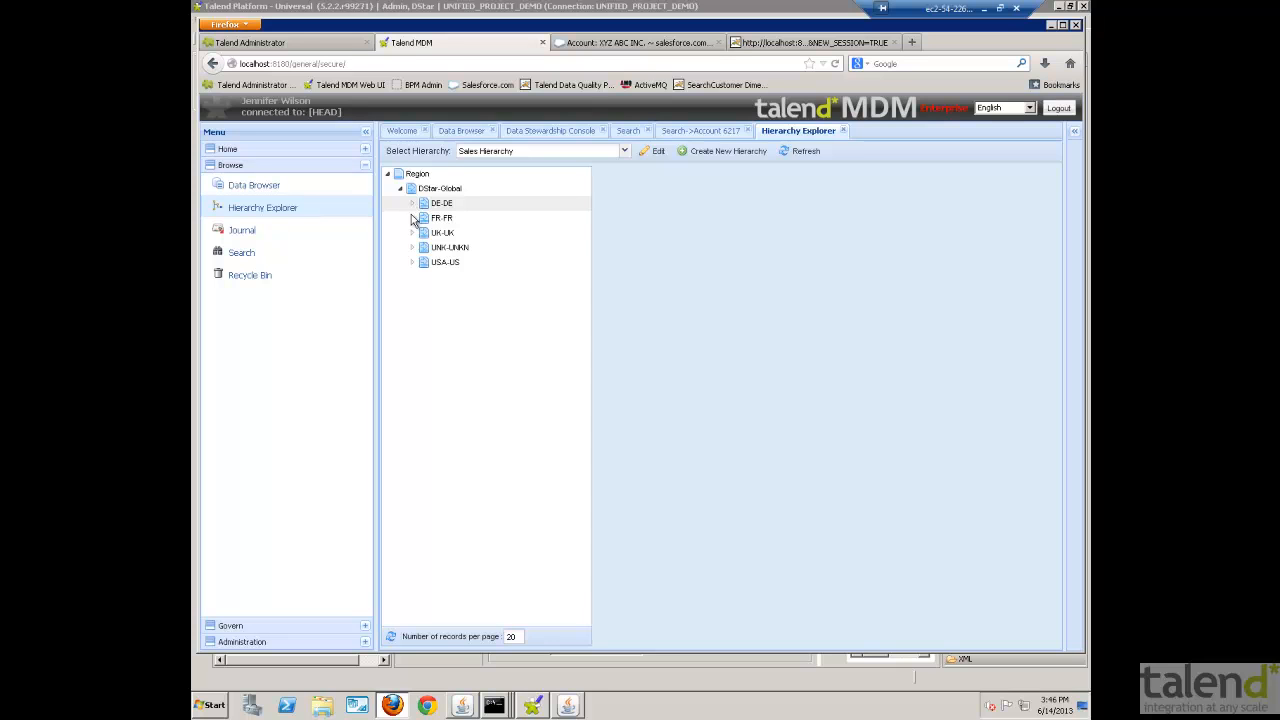
left_click(412, 262)
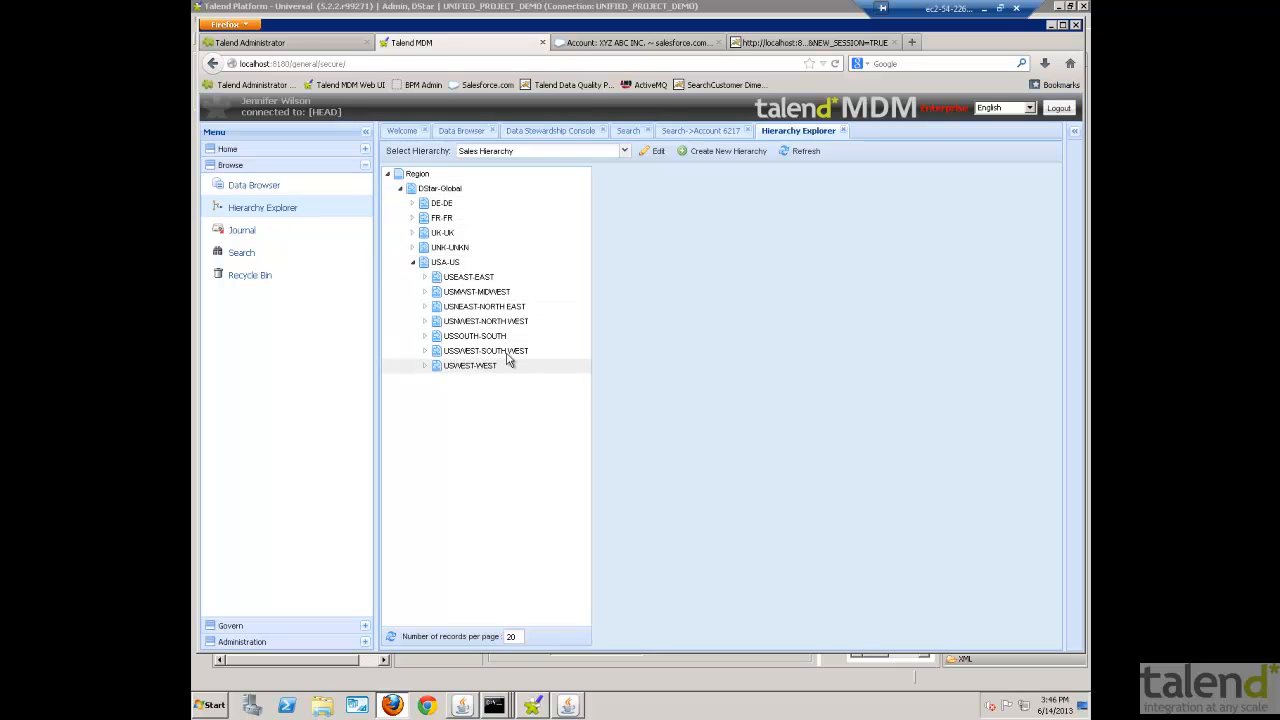
left_click(412, 233)
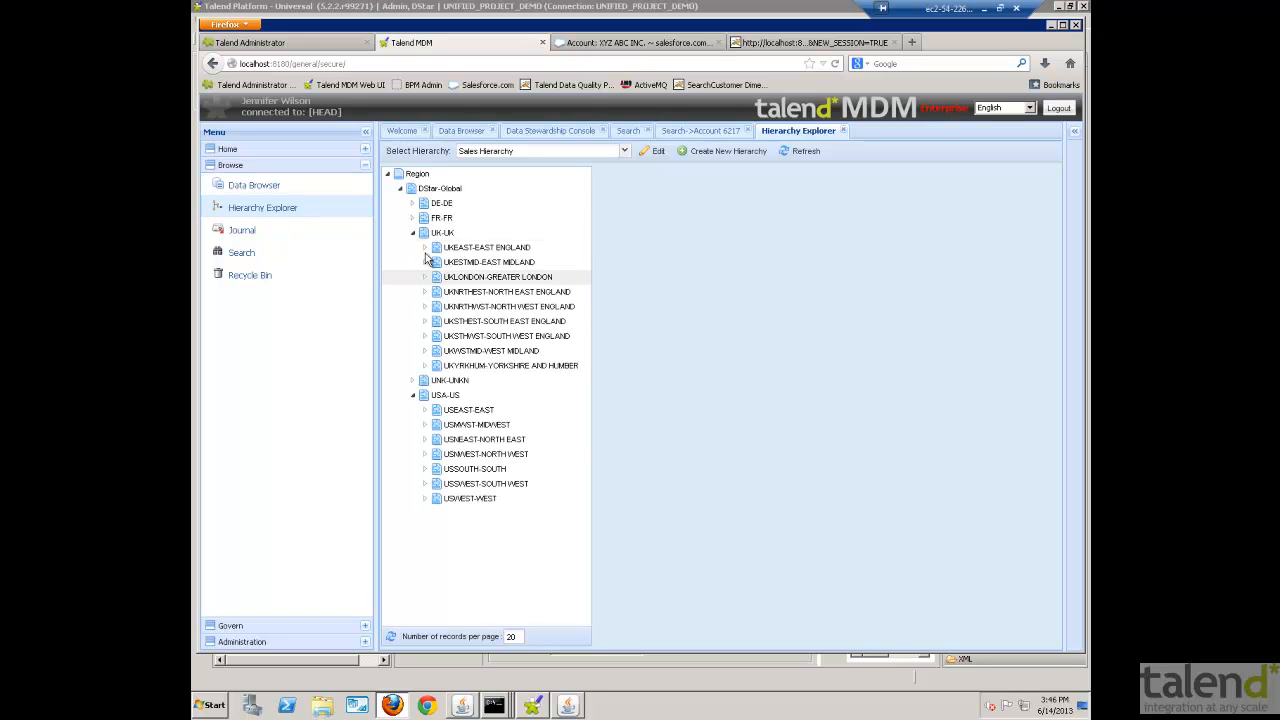
- Load the Accounts hierarchy and expand the EAST and MIDWEST territories under US
left_click(623, 150)
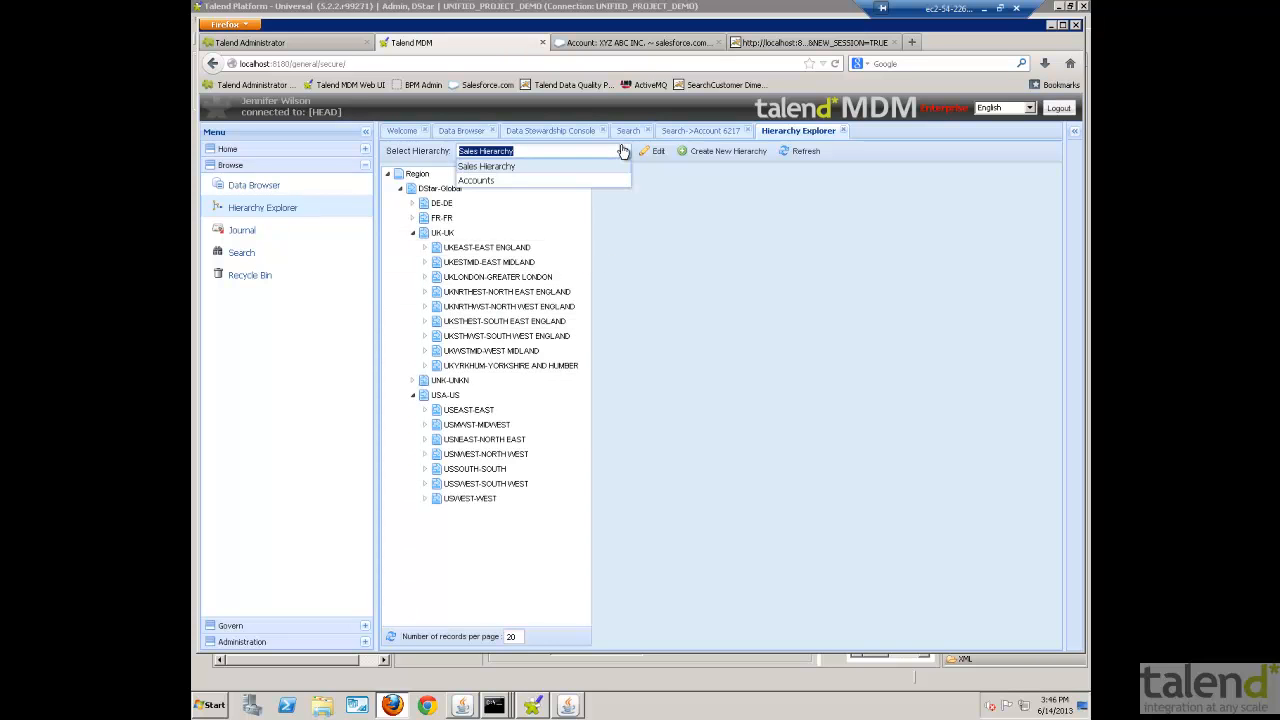
left_click(476, 181)
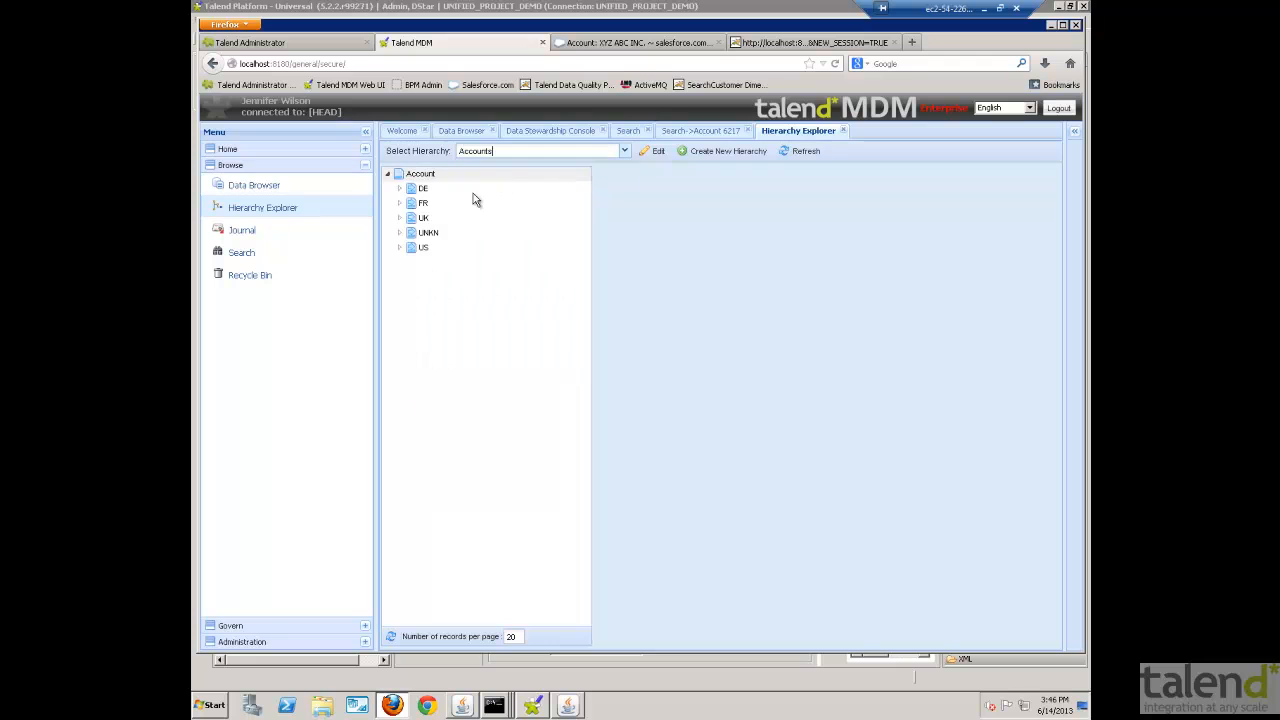
left_click(401, 248)
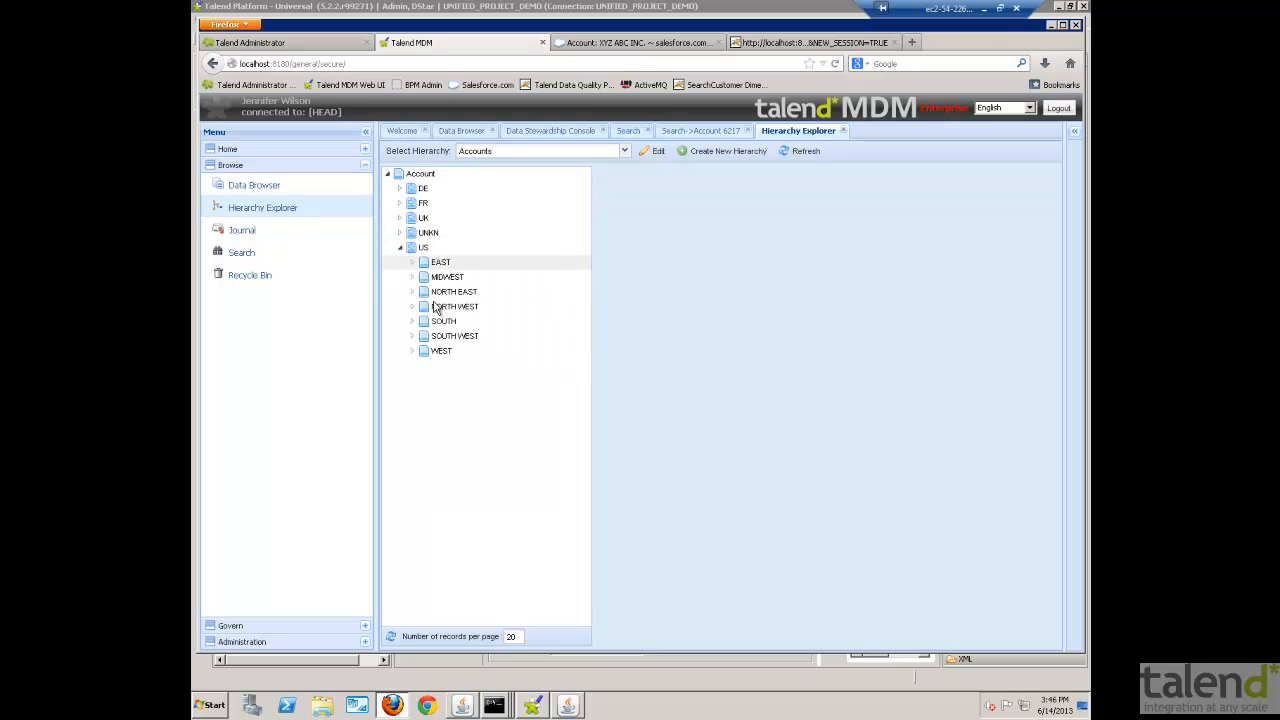
left_click(412, 263)
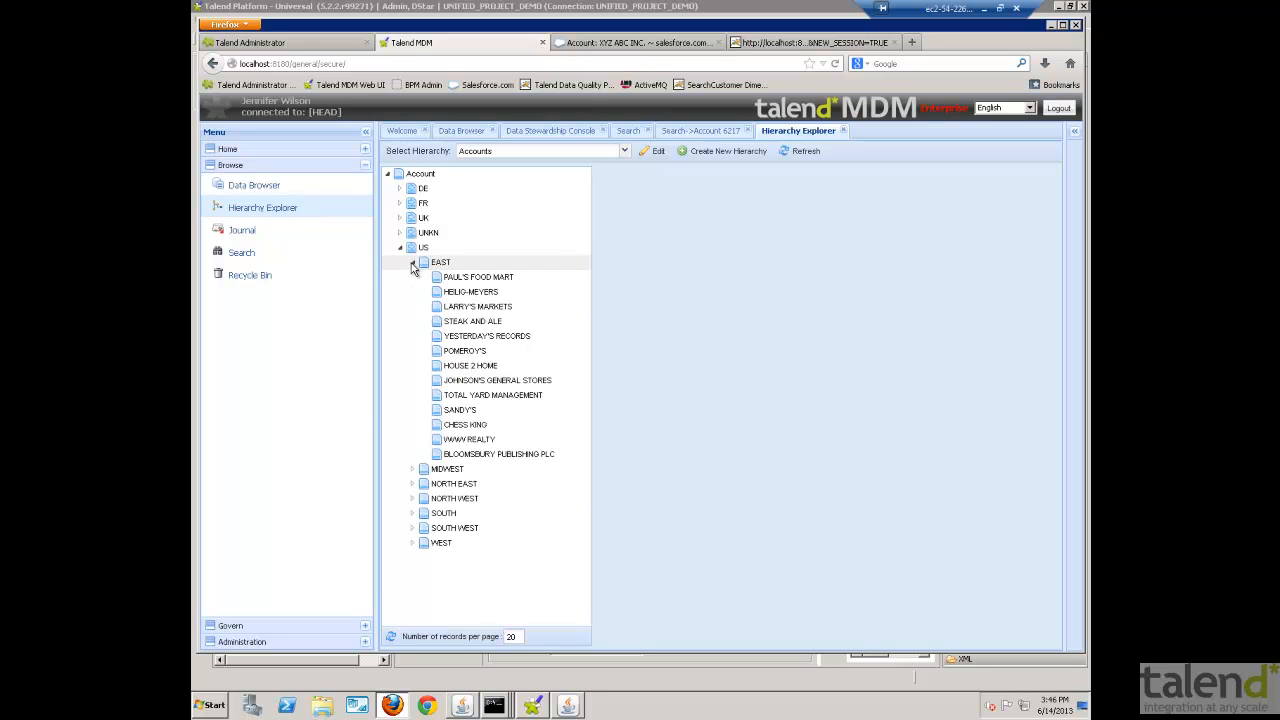
left_click(412, 469)
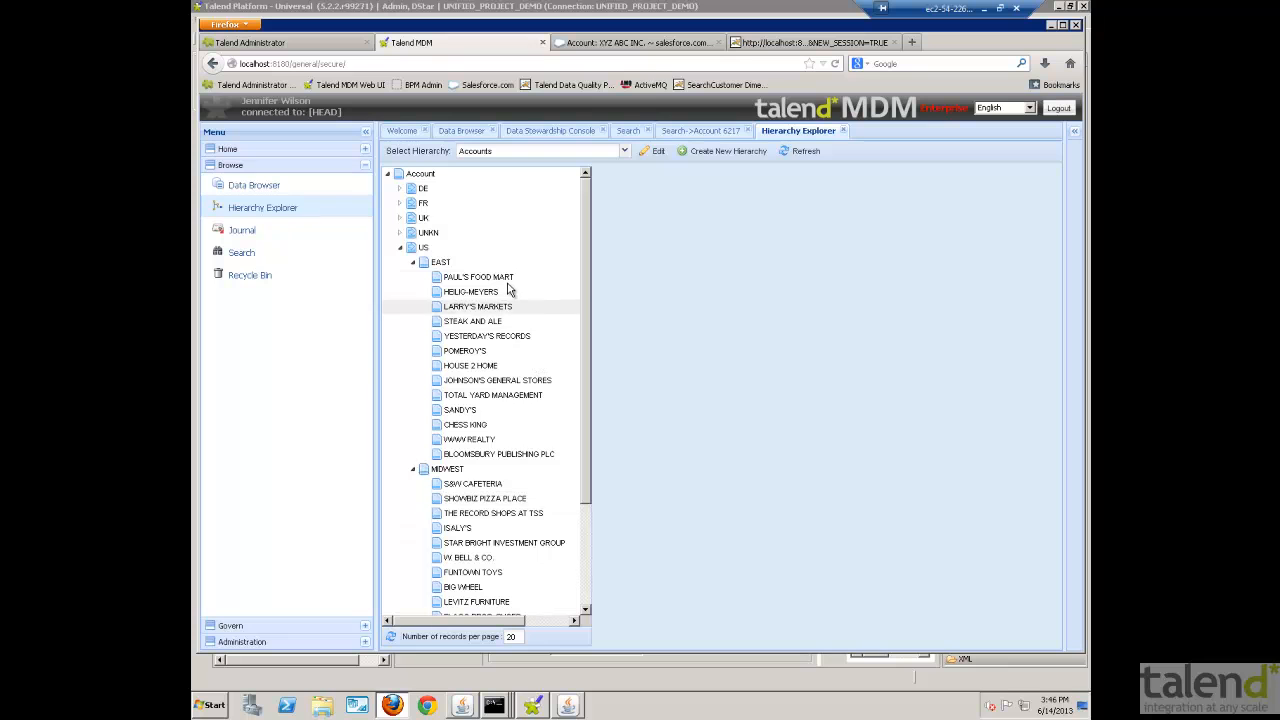
- Open the SHOWBIZ PIZZA PLACE account and move it from the MIDWEST to the EAST territory, checking its updated record
double_click(482, 499)
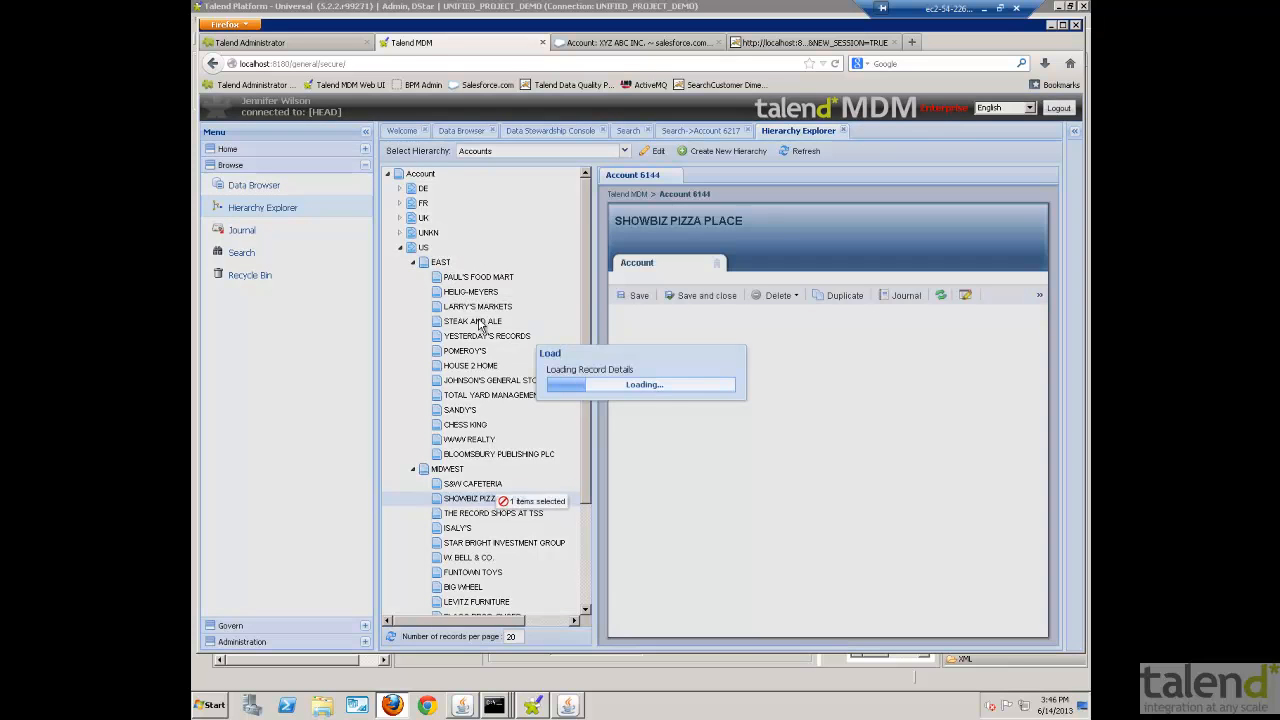
left_click_drag(477, 503, 446, 267)
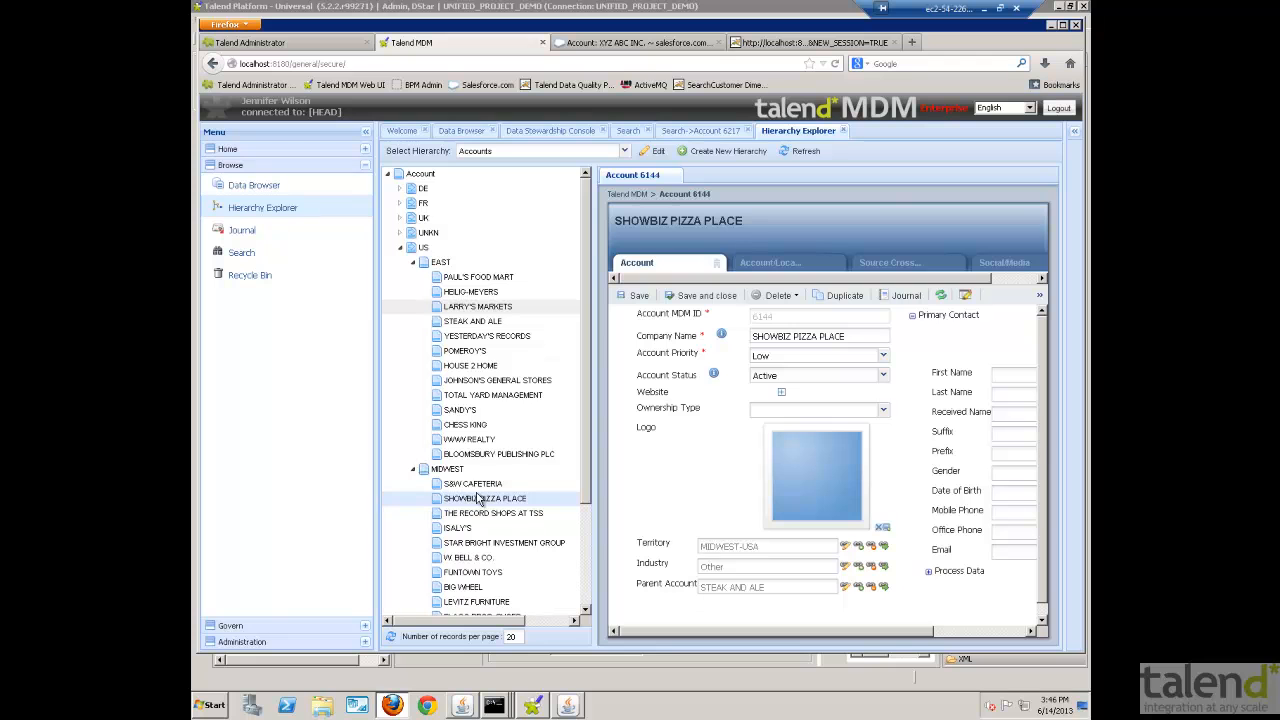
left_click_drag(477, 503, 445, 270)
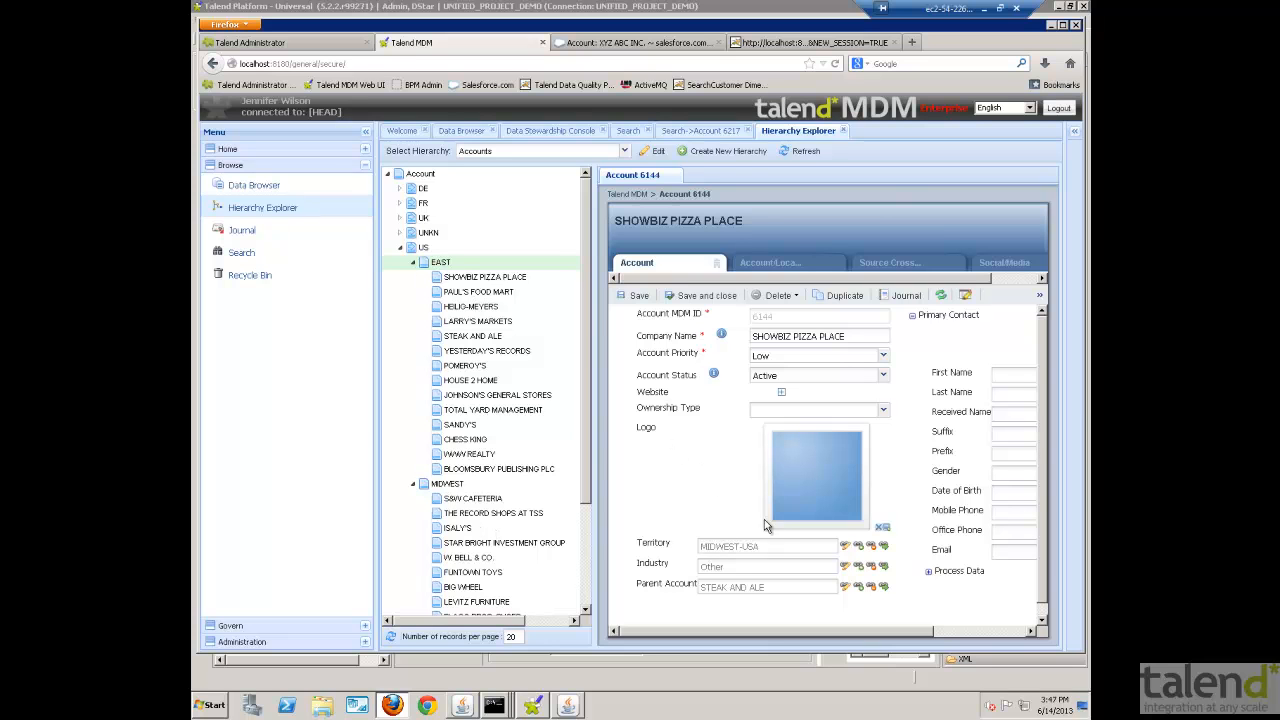
left_click(497, 279)
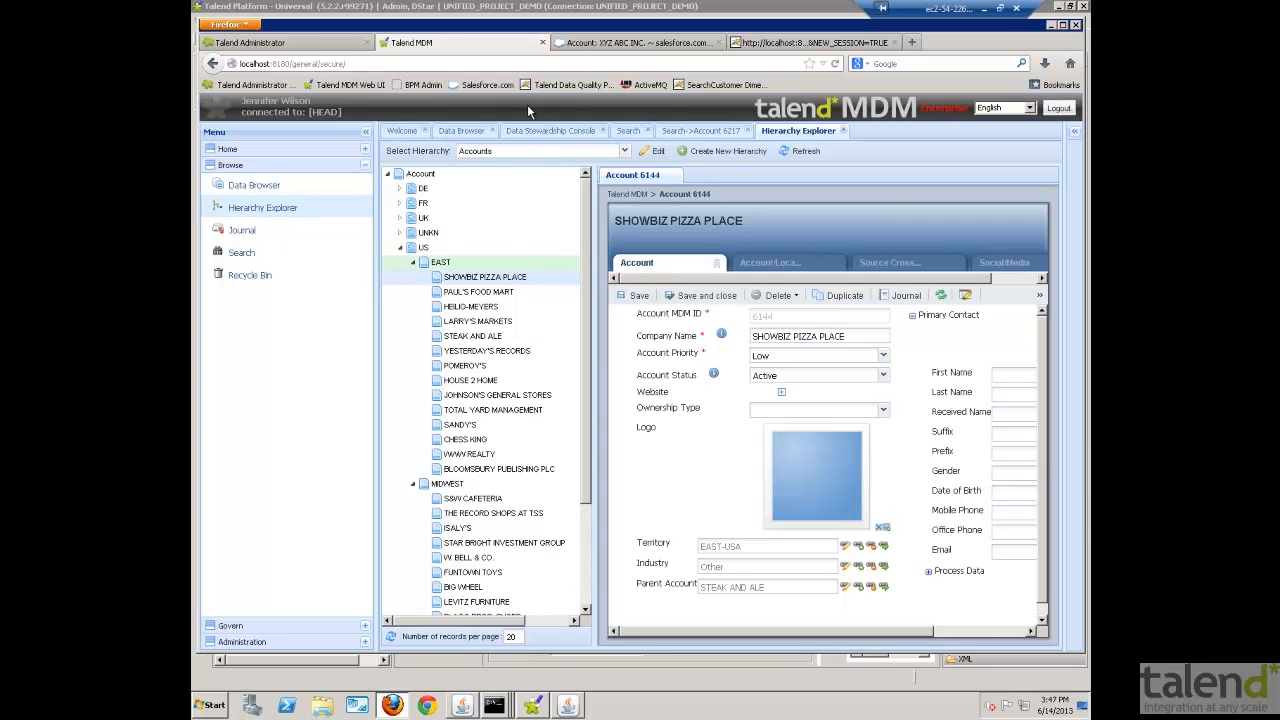
- Log out of the MDM session and sign in with a different user's saved login
left_click(1062, 108)
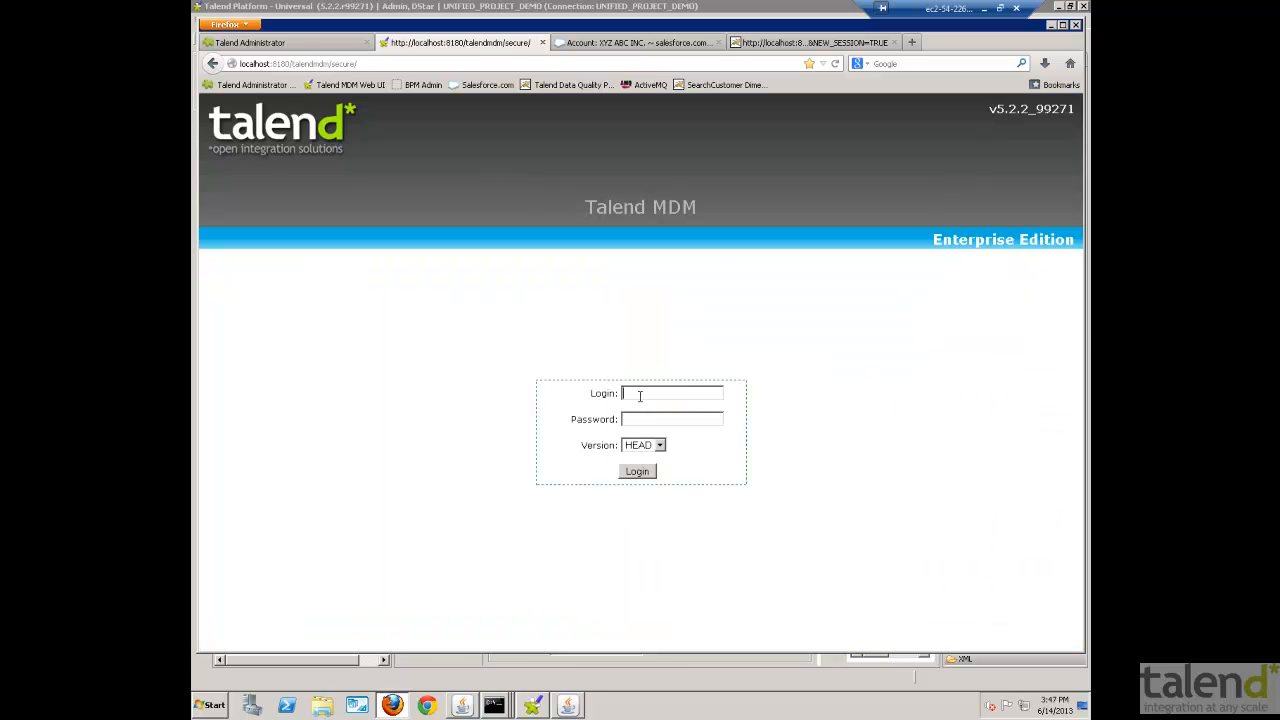
left_click(642, 392)
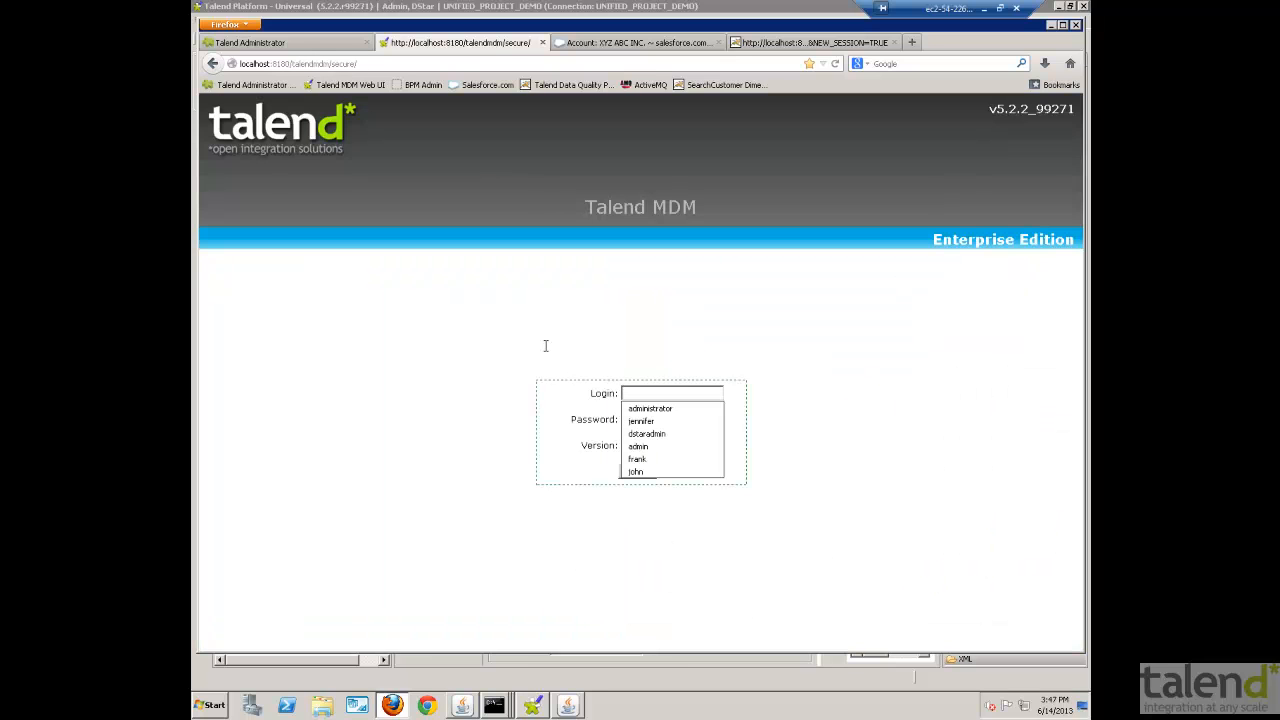
left_click(651, 460)
left_click(645, 471)
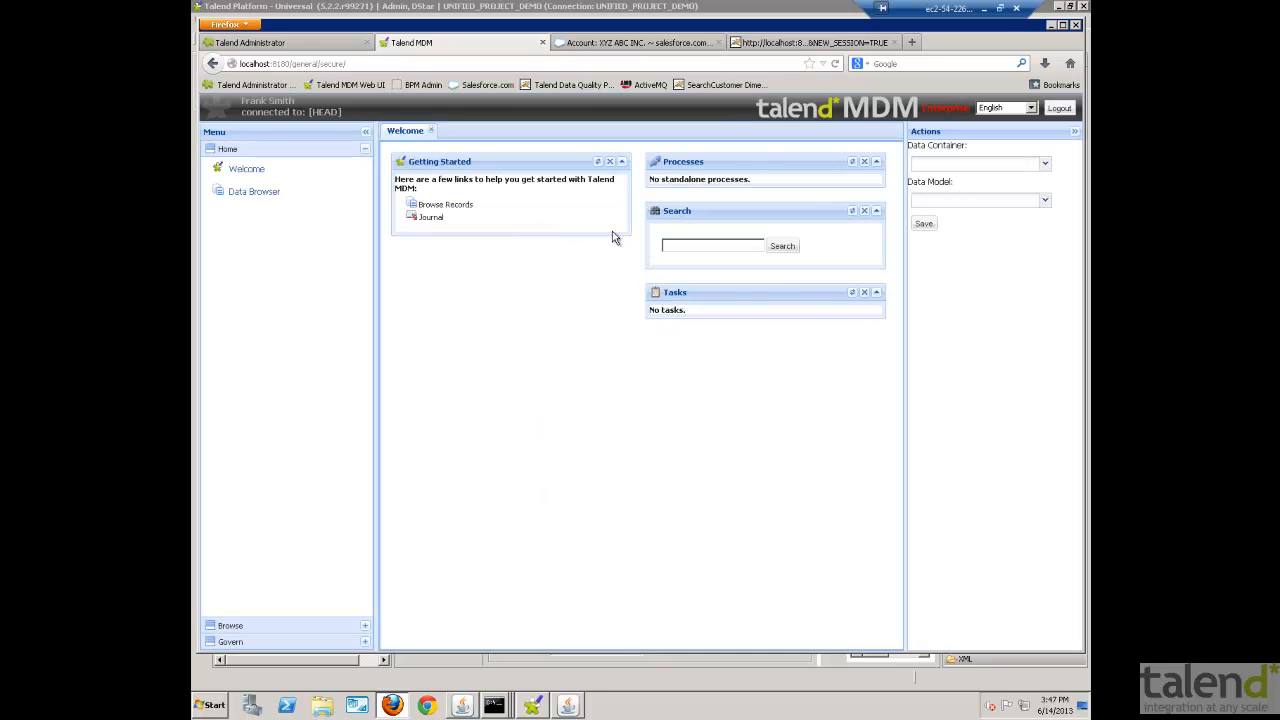
- List the Account records in the Data Browser and view the FUTURE BRIGHT and XYZ INC. accounts
left_click(450, 205)
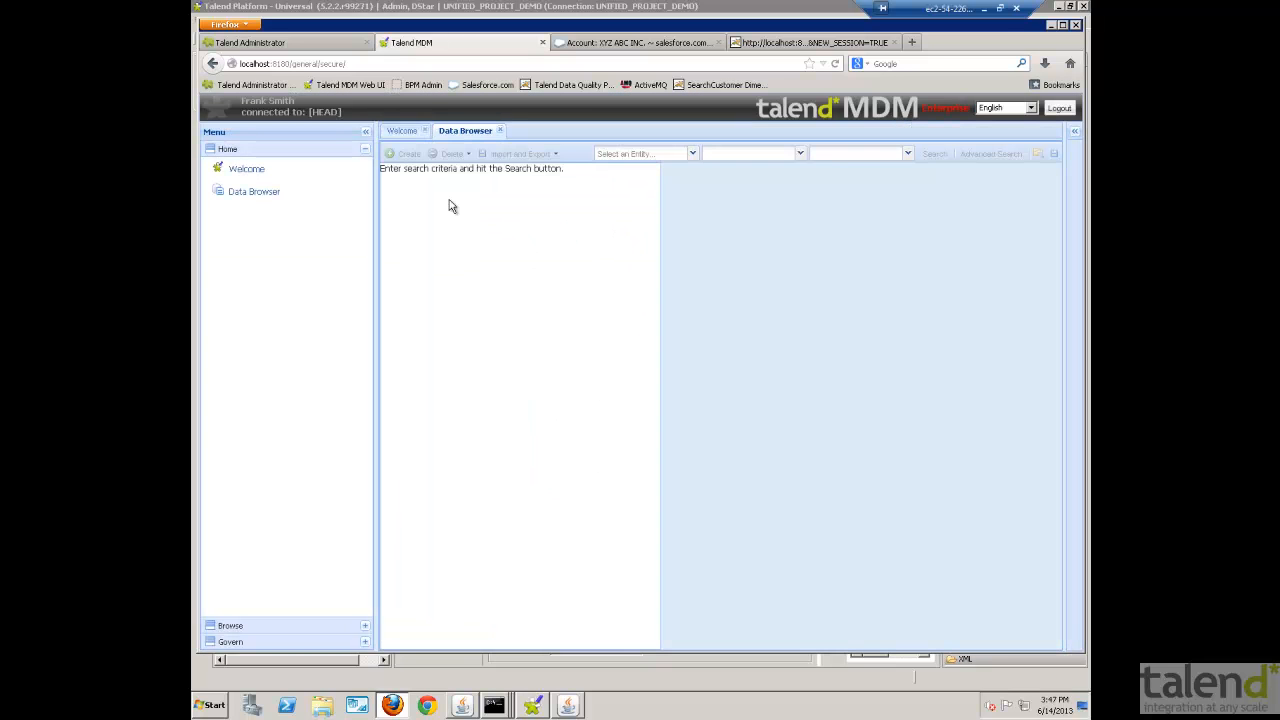
left_click(692, 154)
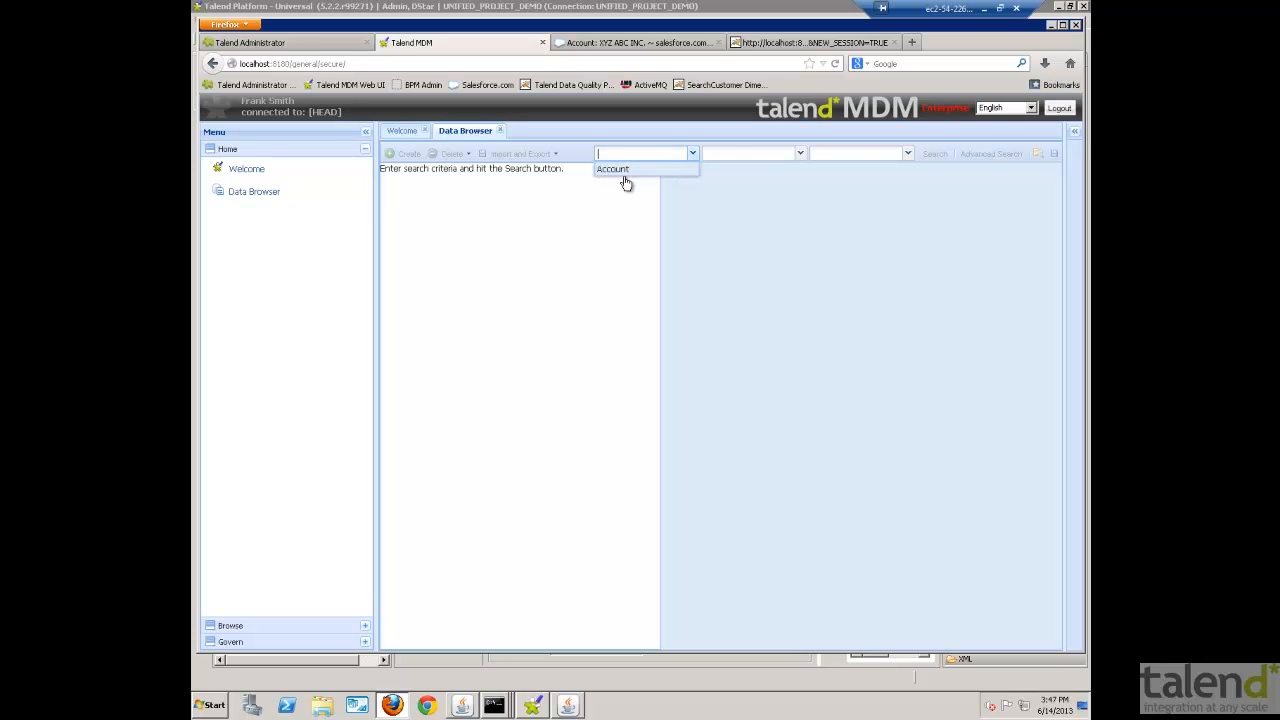
left_click(614, 169)
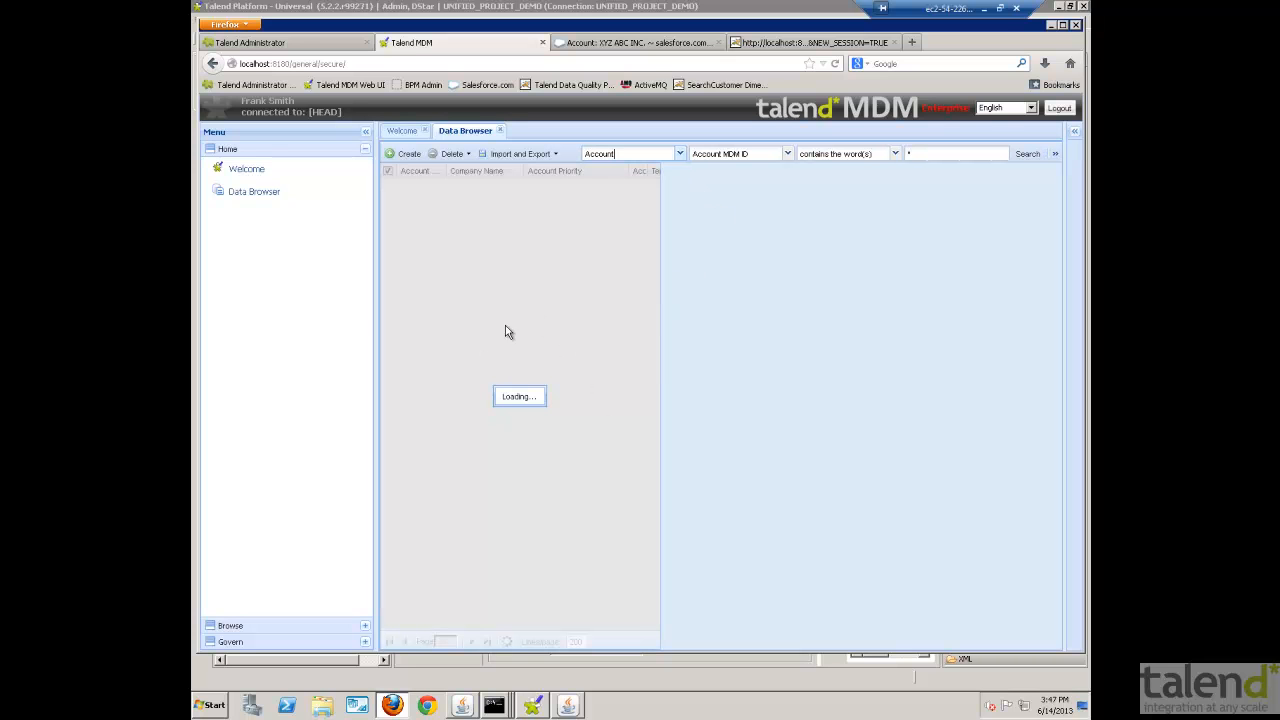
left_click(500, 187)
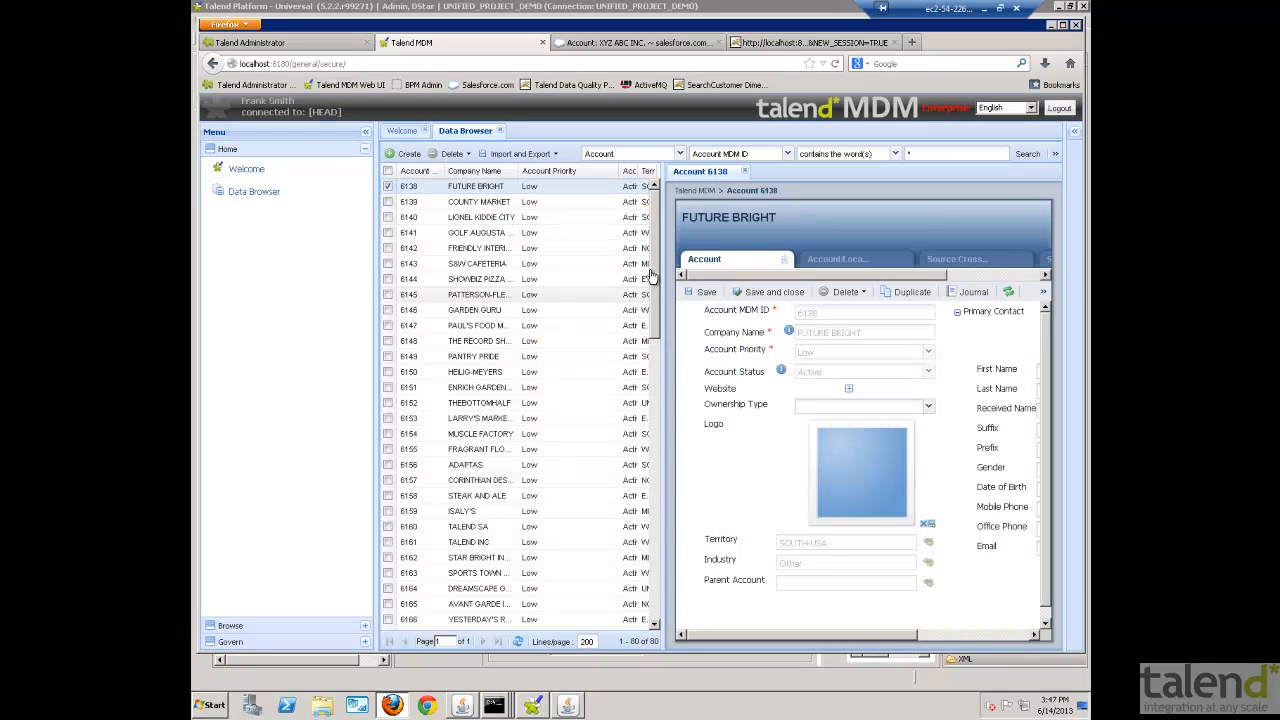
scroll(660, 270, "down", 15)
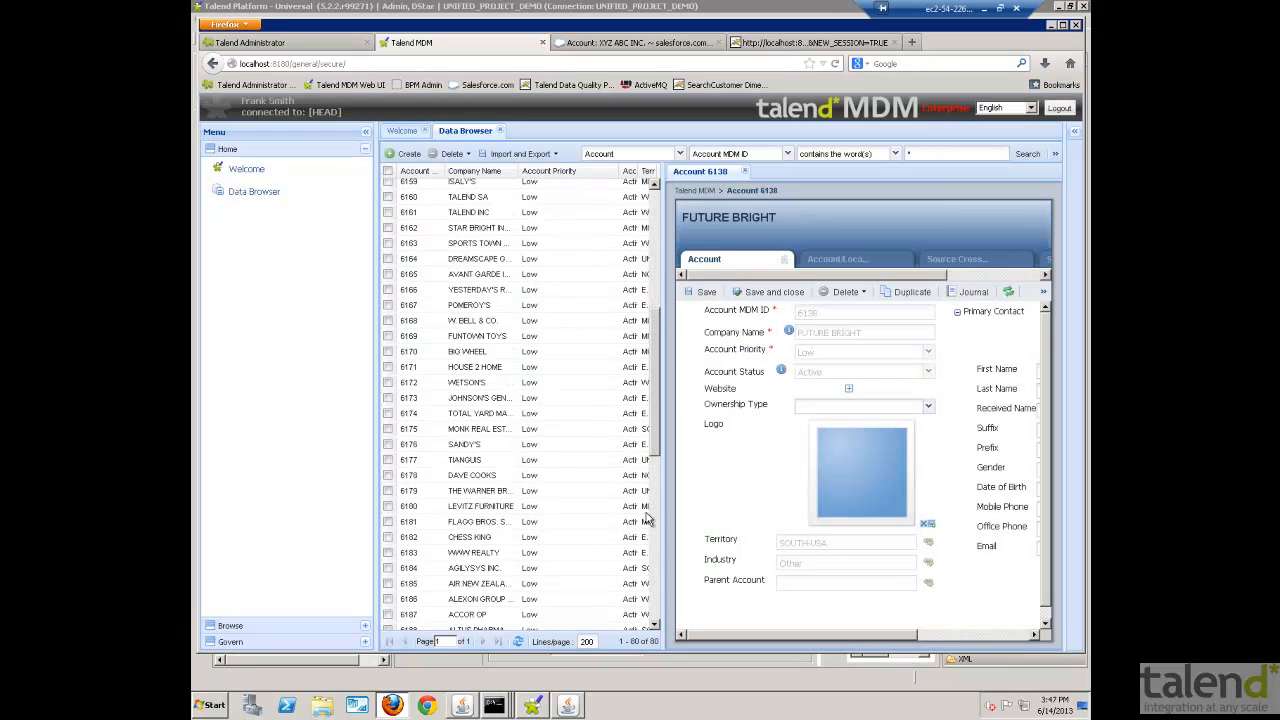
left_click(466, 622)
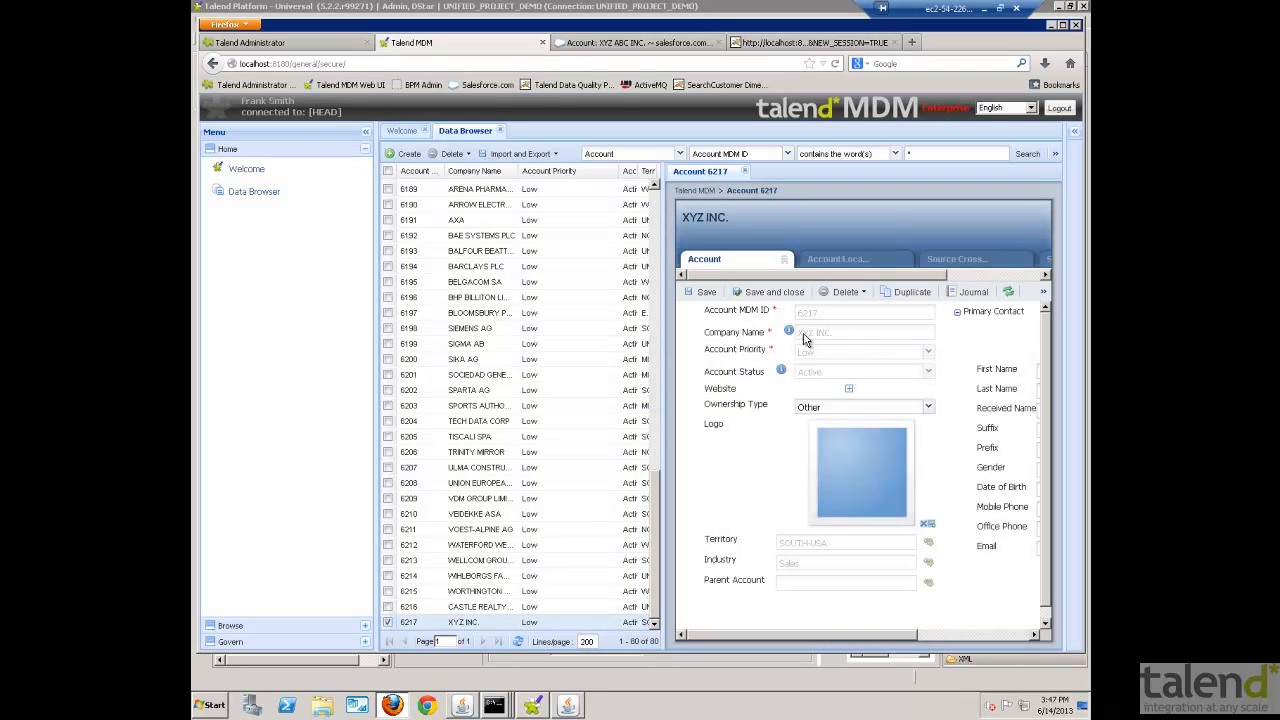
left_click(369, 133)
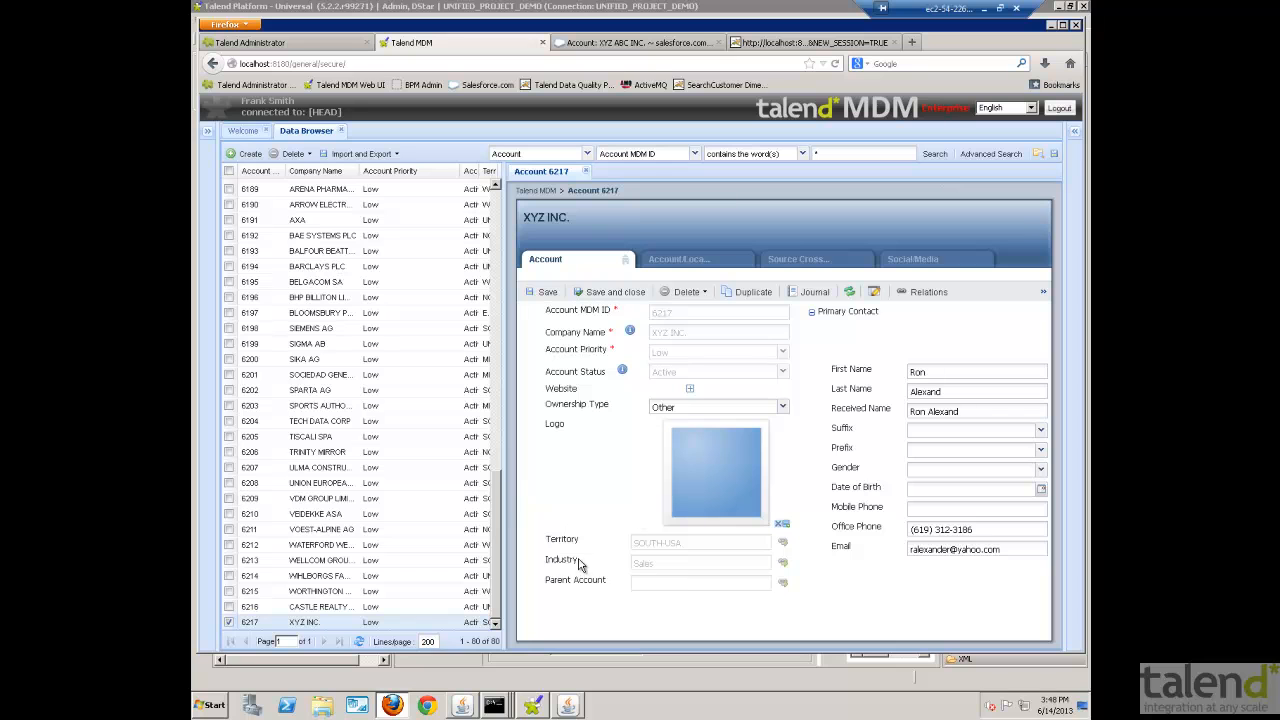
- Launch the Company Name Change process for the XYZ INC. account and close the status message
left_click(1043, 293)
left_click(1038, 312)
left_click(1012, 339)
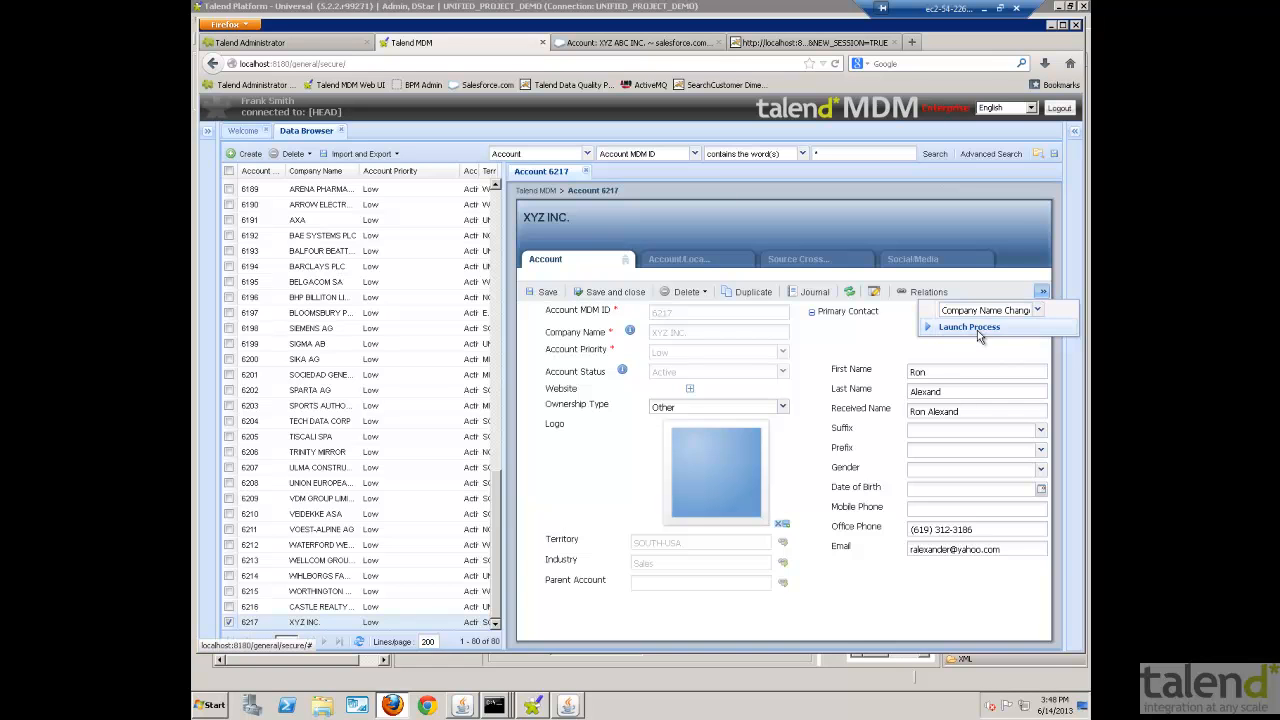
left_click(976, 329)
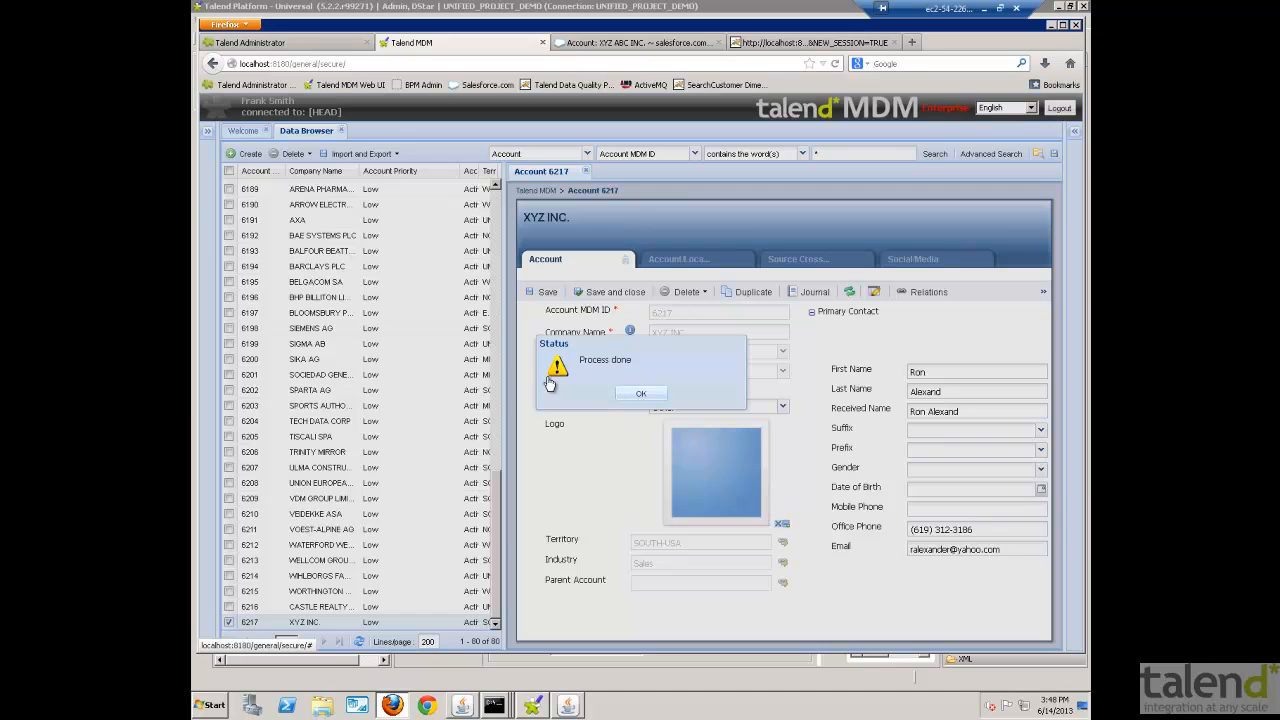
left_click(641, 393)
- Open the Request__Name_Change workflow task and submit the company name change request for XYZ INC
left_click(207, 131)
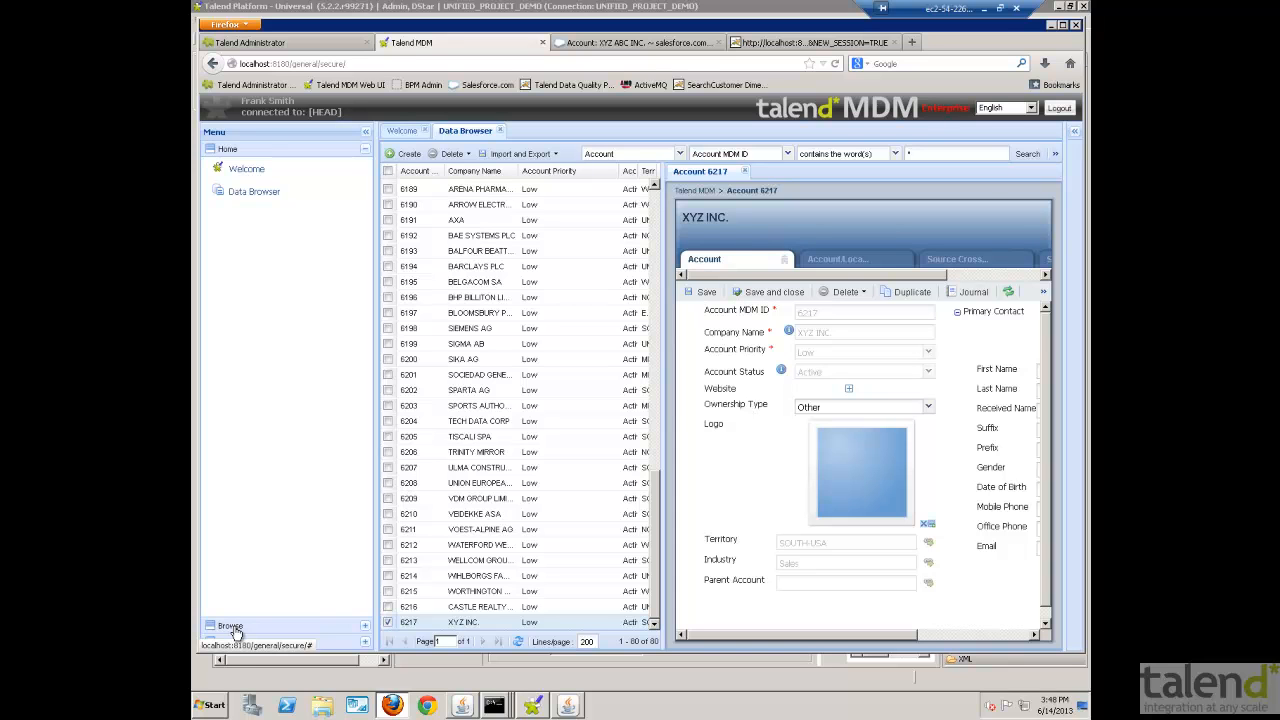
left_click(231, 626)
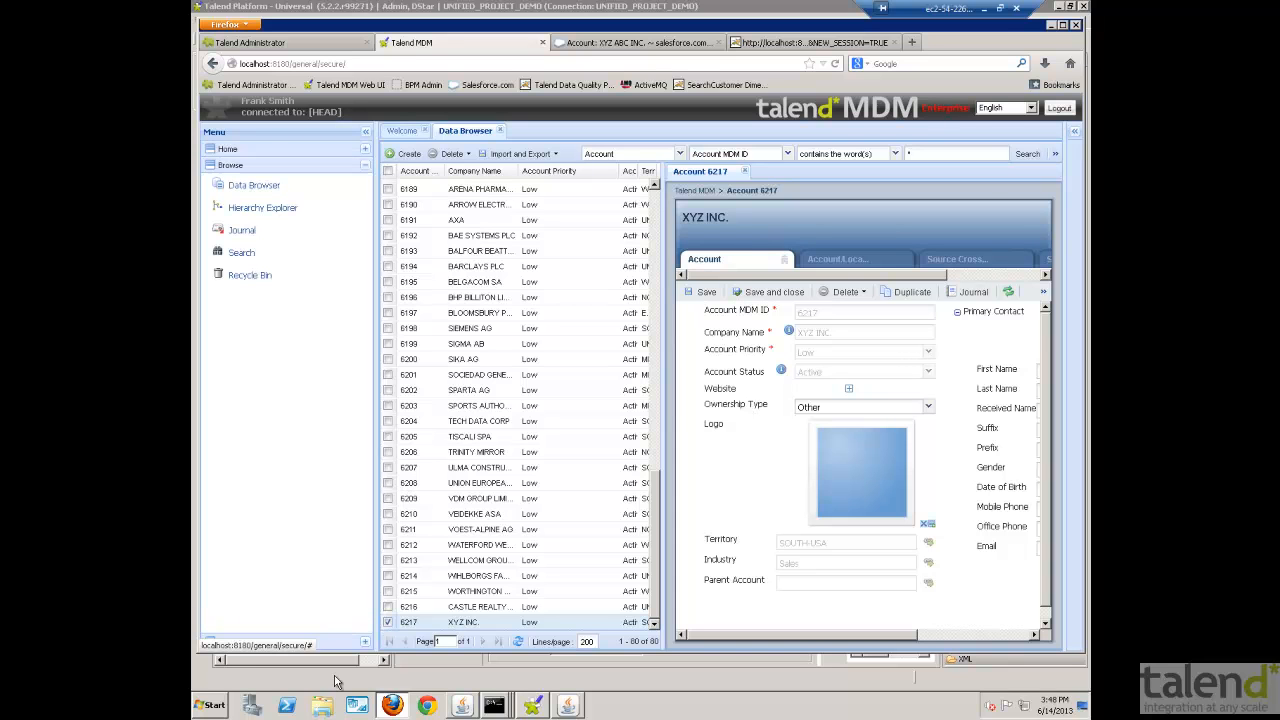
left_click(228, 645)
left_click(247, 226)
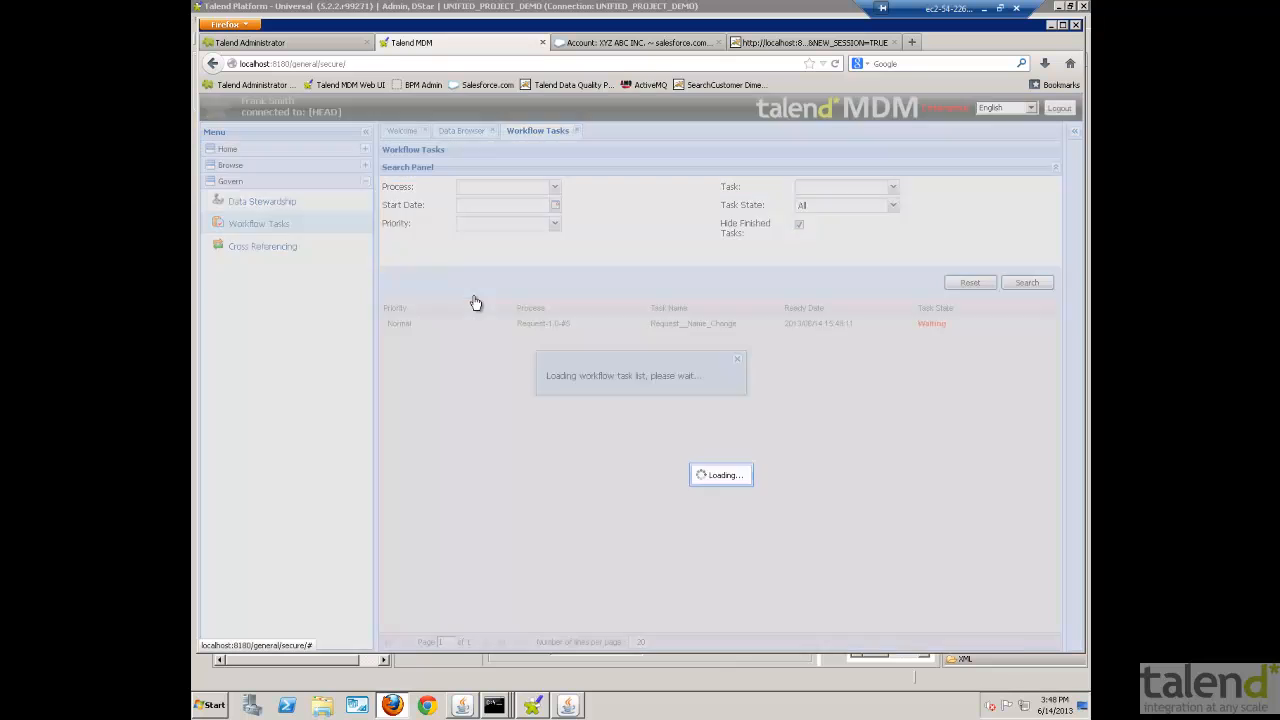
double_click(487, 324)
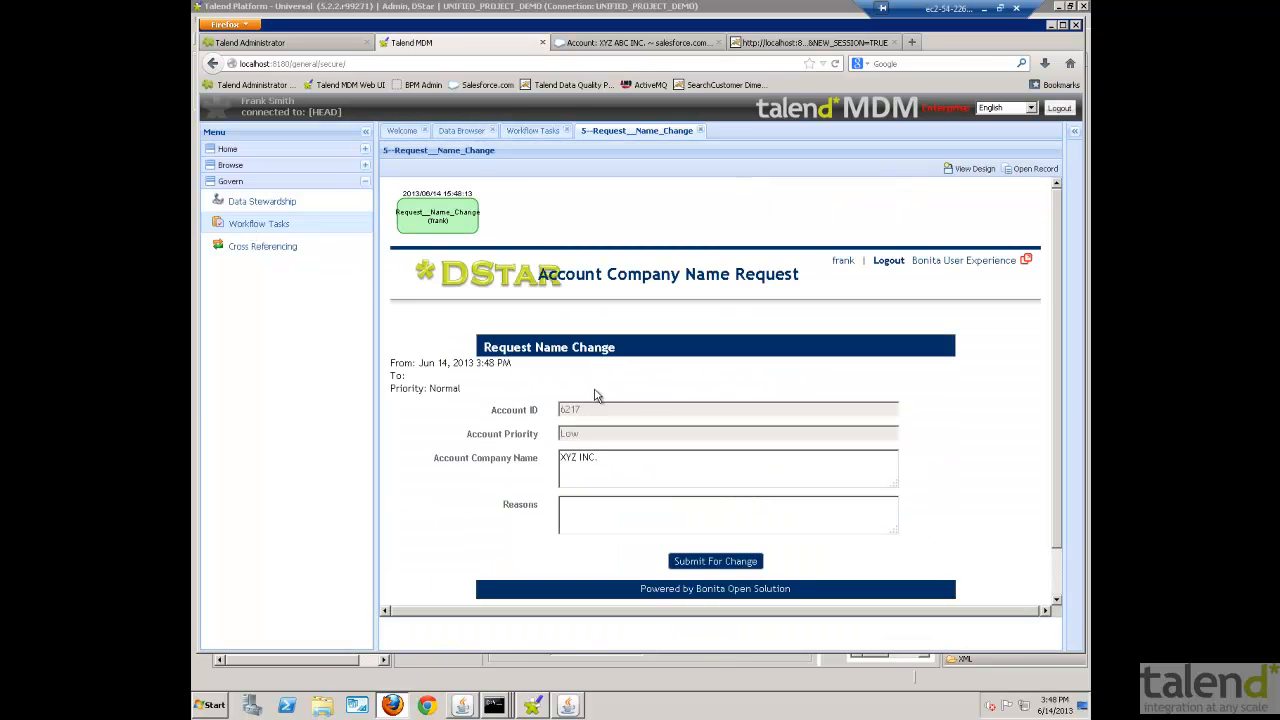
left_click(366, 132)
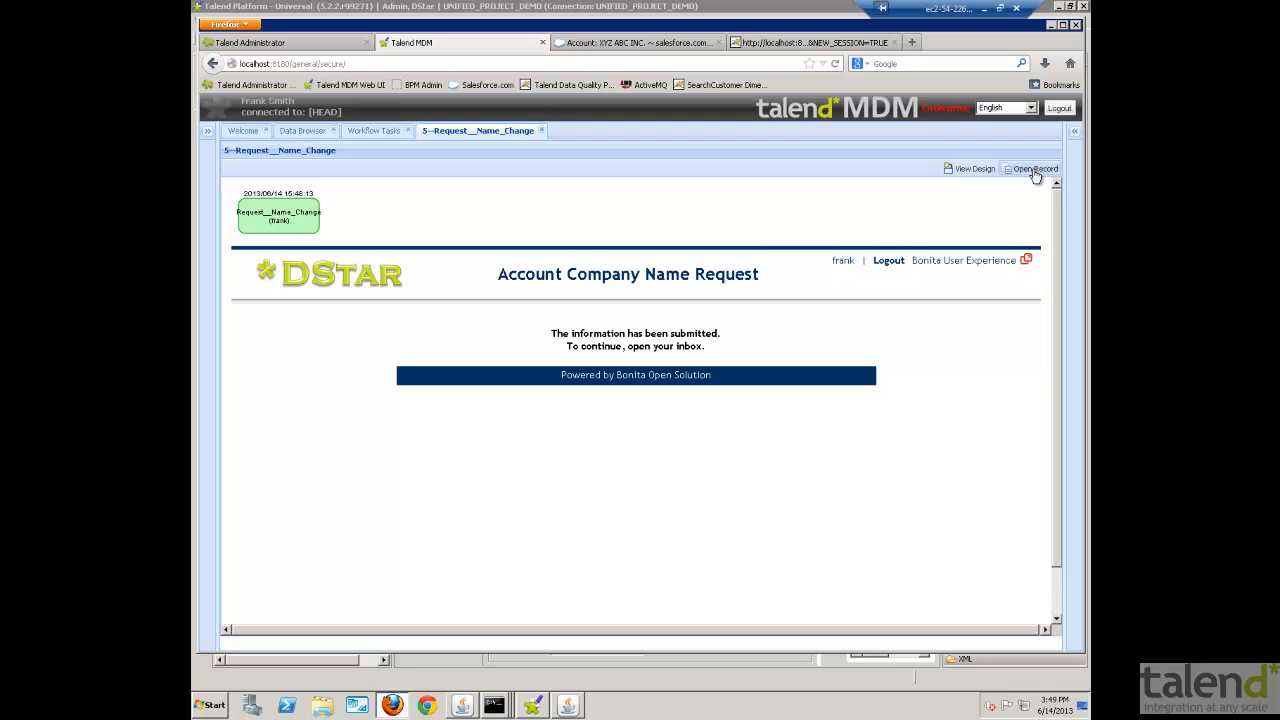
- Log out of the MDM session and sign in with the approving manager's saved login
left_click(1059, 108)
left_click(651, 394)
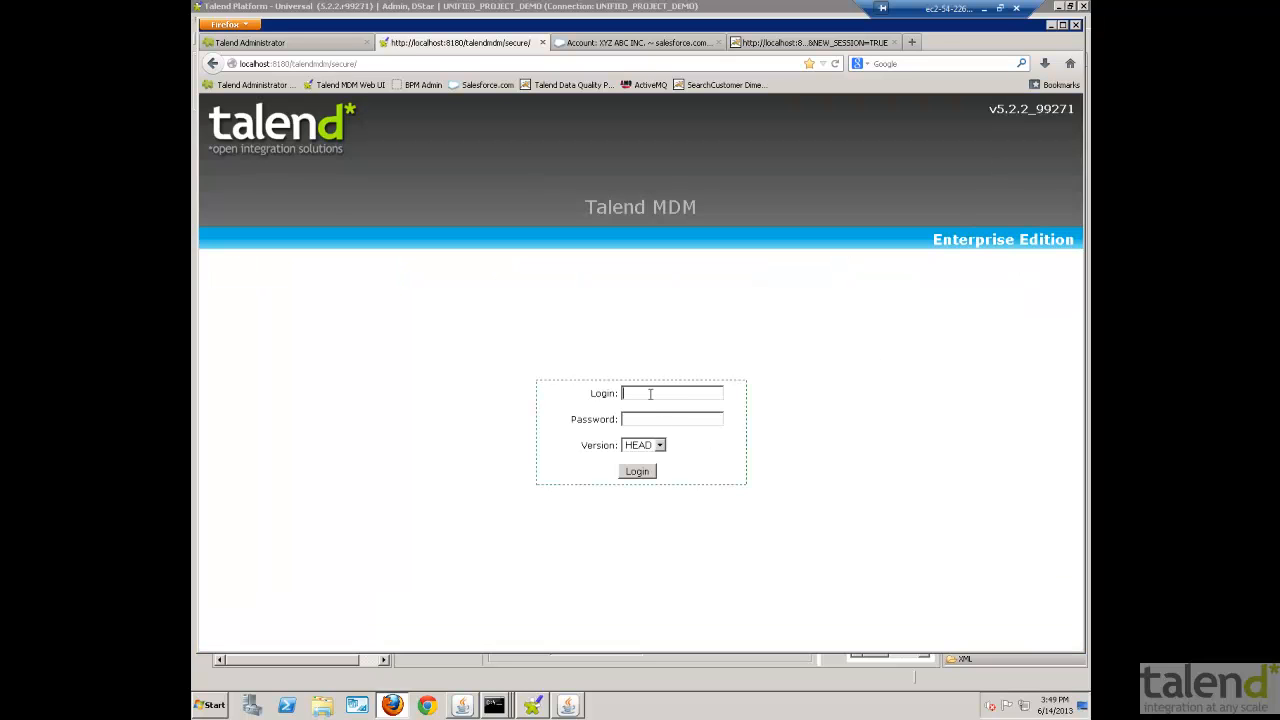
left_click(651, 394)
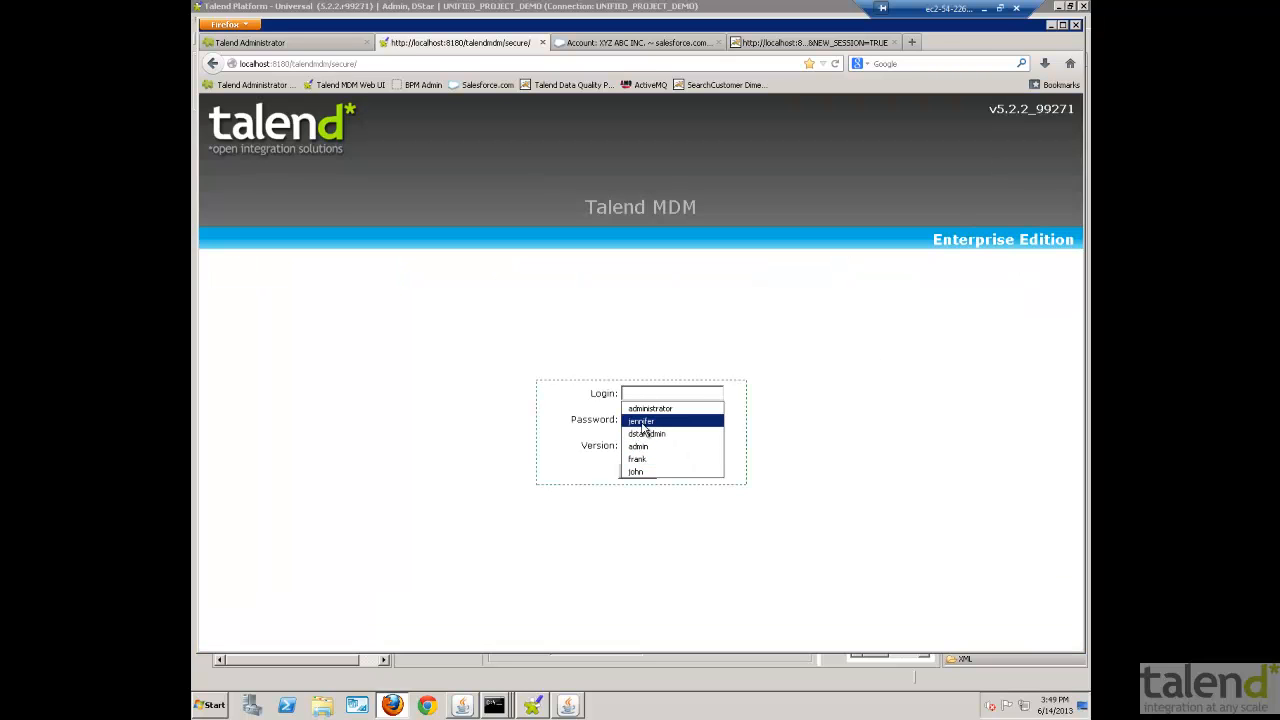
left_click(641, 421)
left_click(637, 470)
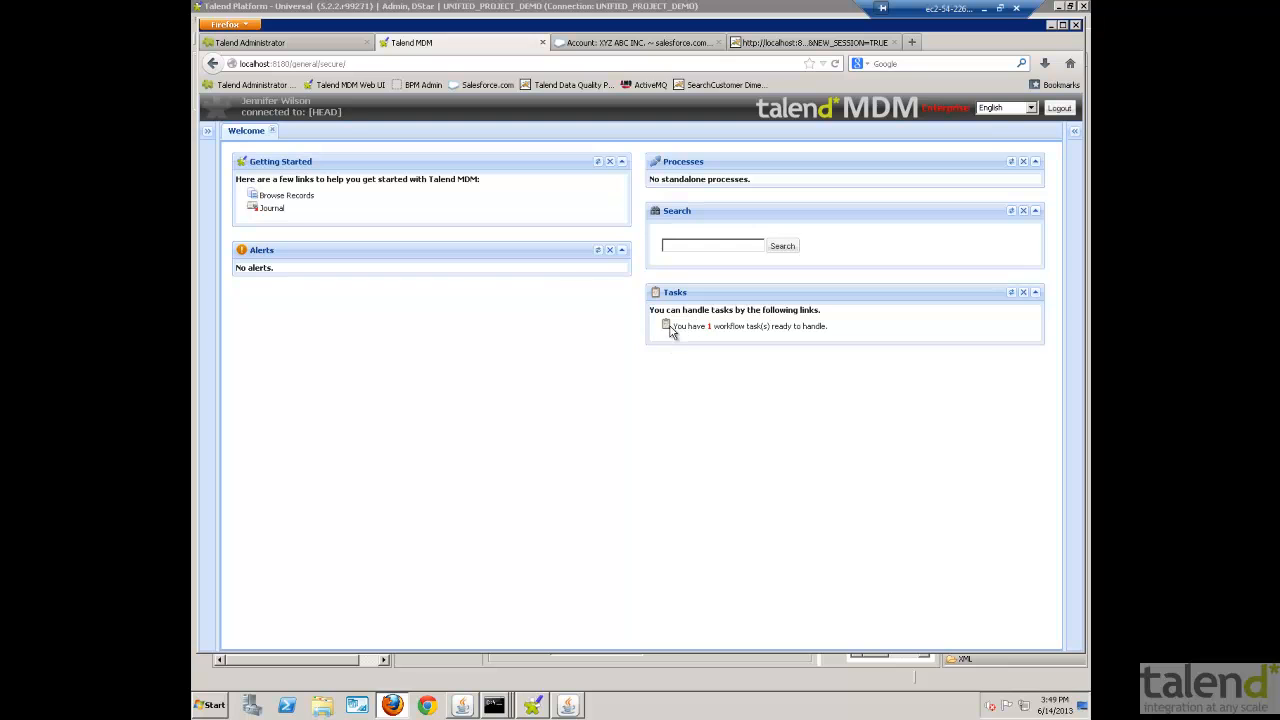
- Open the waiting Manager_Approval workflow task, submit its form, and open the related account record
left_click(685, 338)
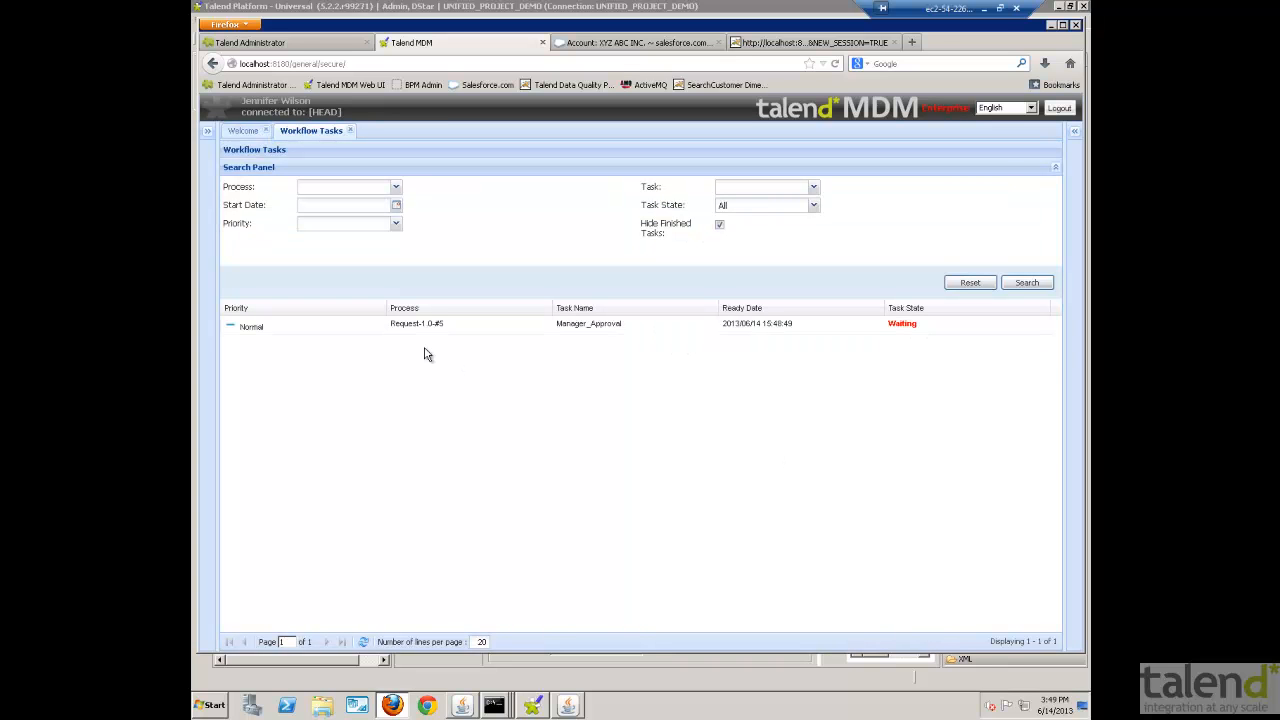
double_click(430, 334)
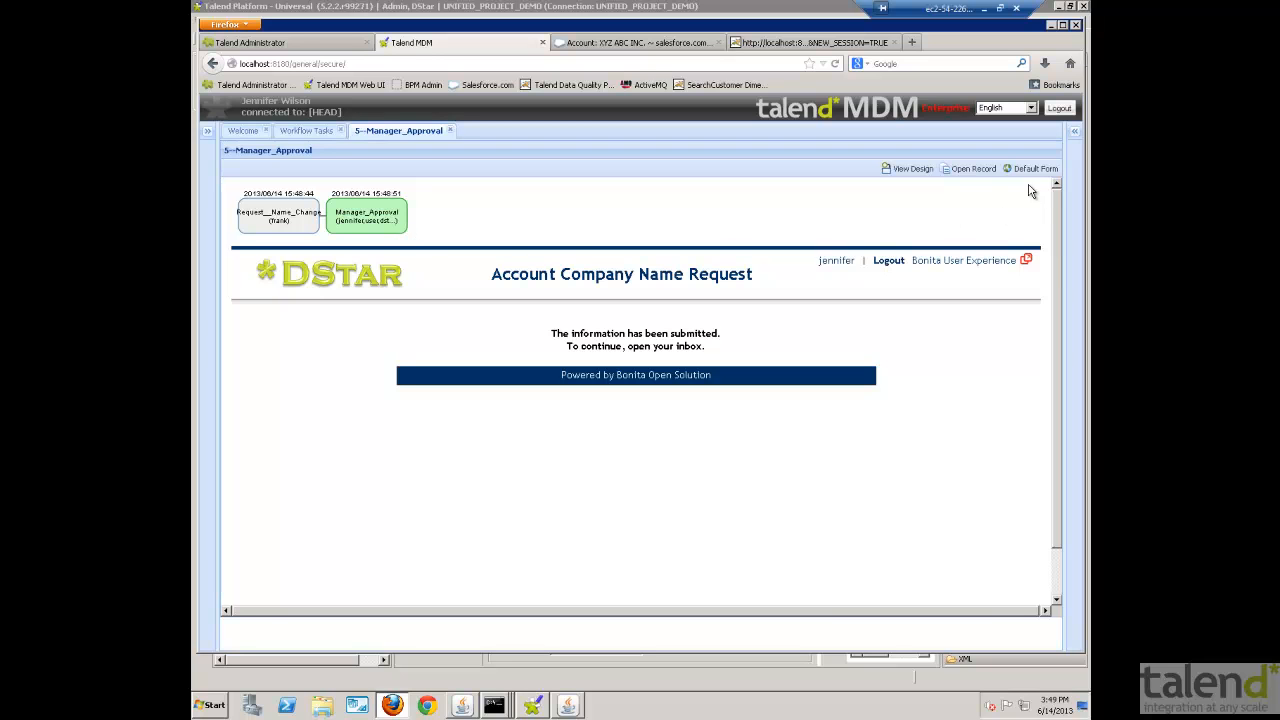
left_click(975, 169)
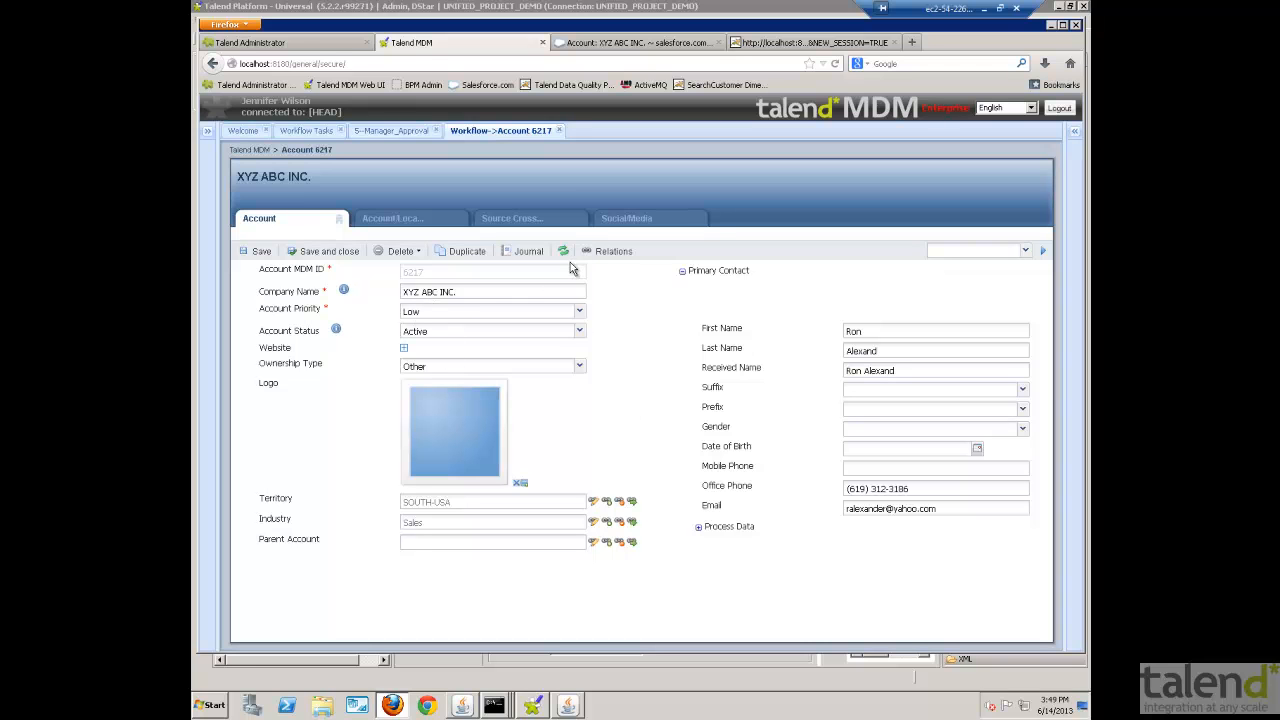
- Open the XYZ ABC INC. account's journal and compare the before and after data of the manager's workflow update
left_click(533, 252)
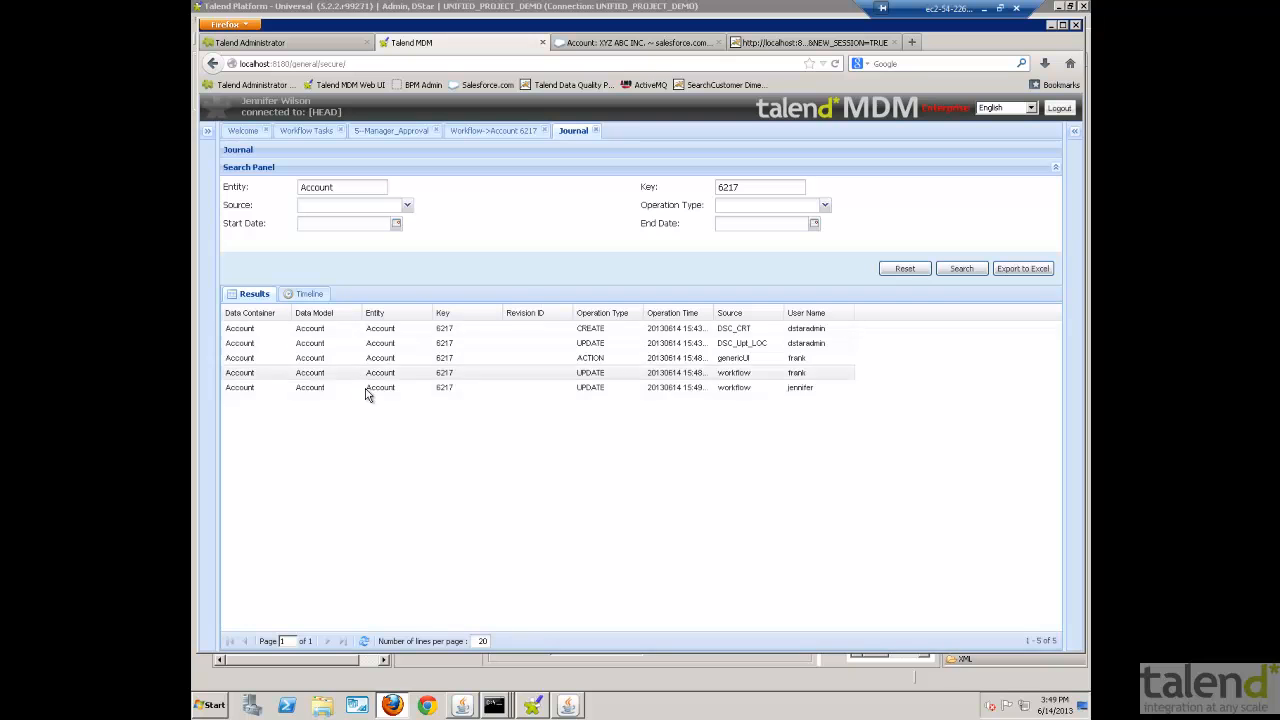
double_click(738, 389)
left_click(250, 385)
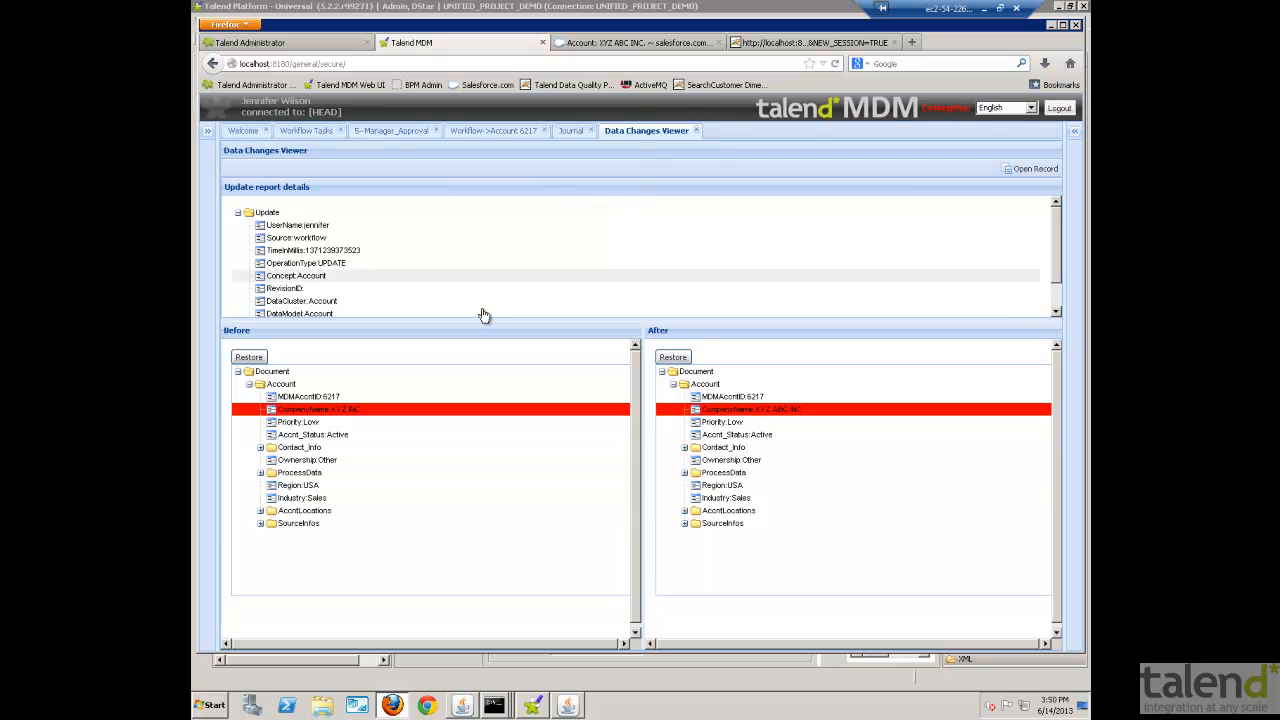
- Close the data changes viewer, journal, account record, Manager_Approval task and Workflow Tasks views
left_click(696, 131)
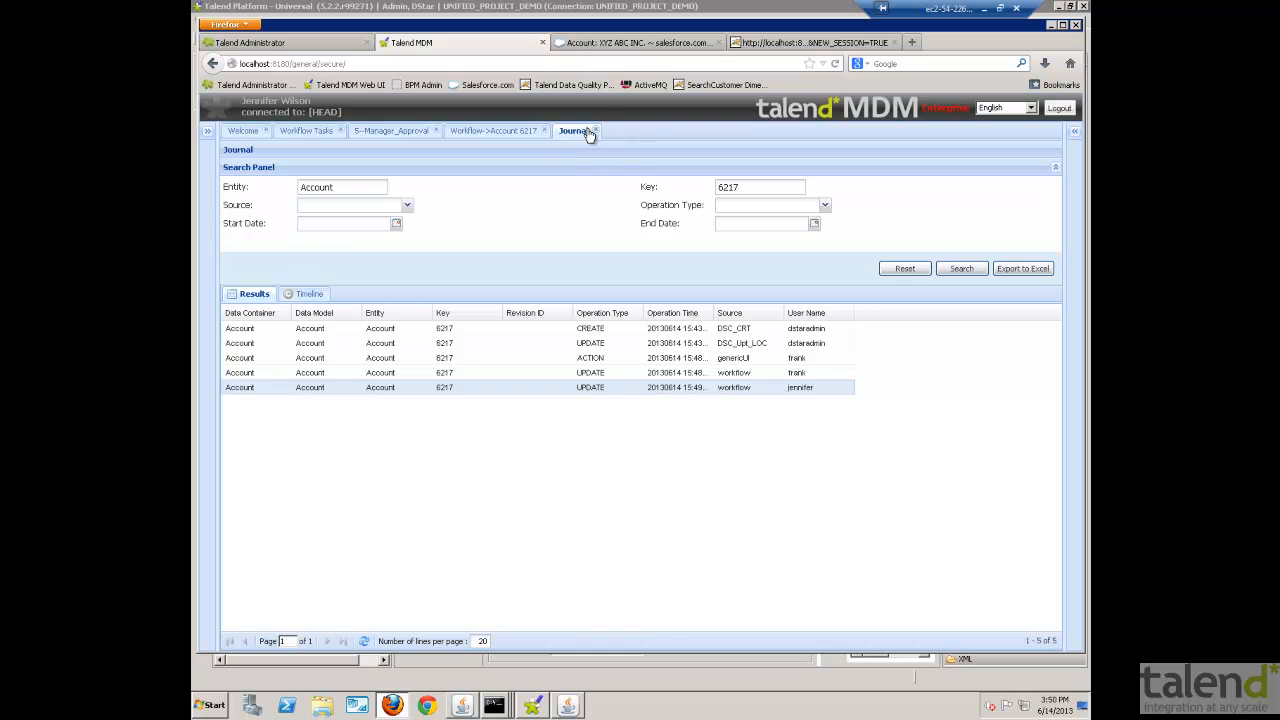
left_click(596, 131)
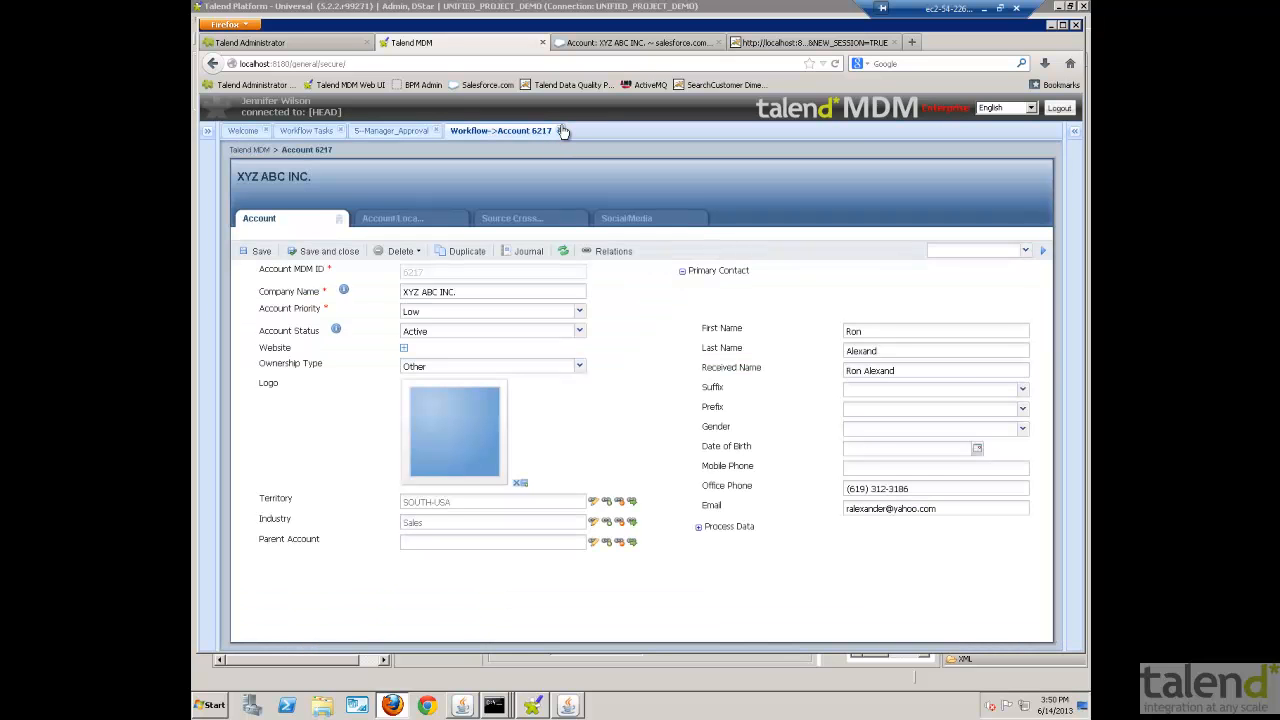
left_click(561, 131)
left_click(436, 131)
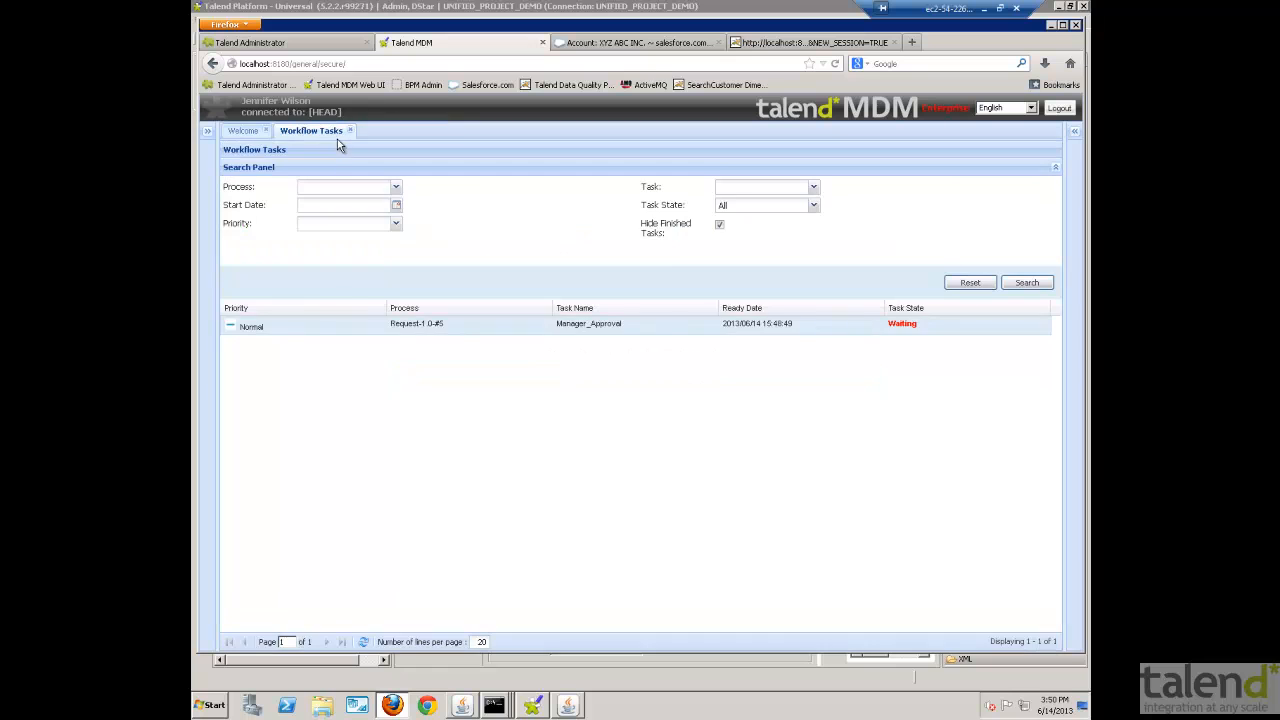
left_click(350, 131)
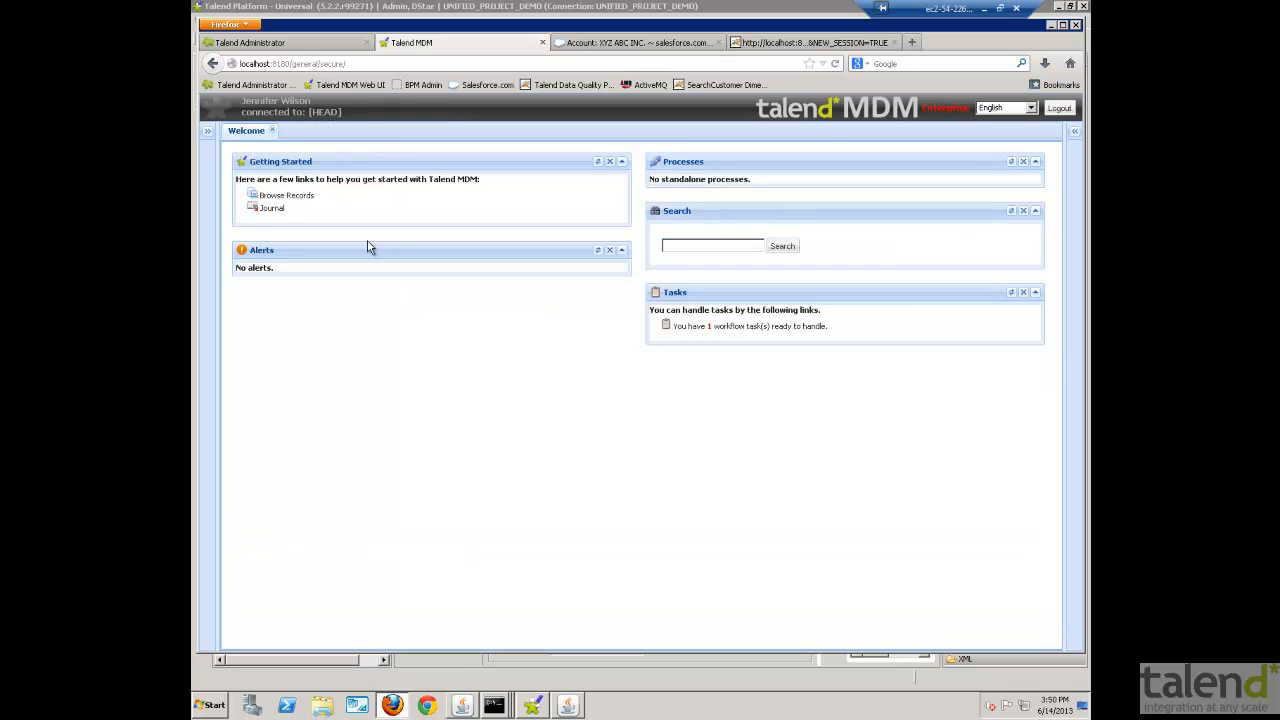
- List the Account records in the Data Browser and search the Account MDM ID field for xyz*
left_click(302, 200)
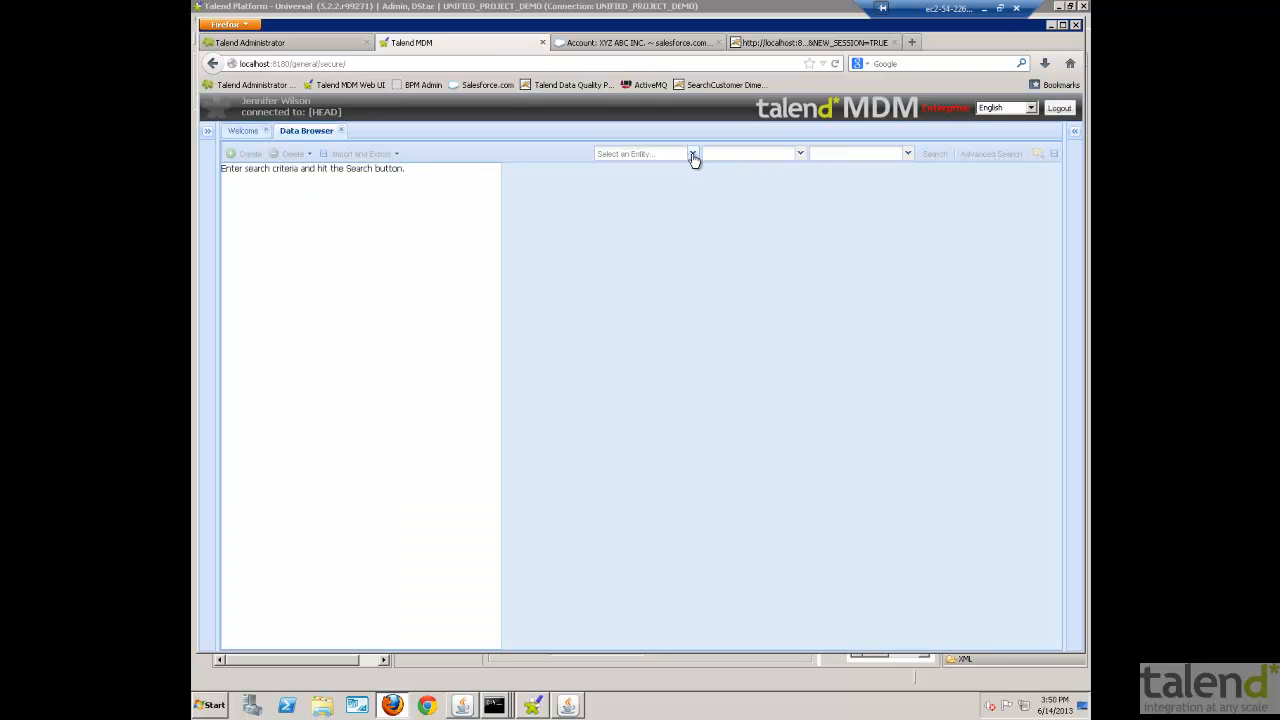
left_click(692, 154)
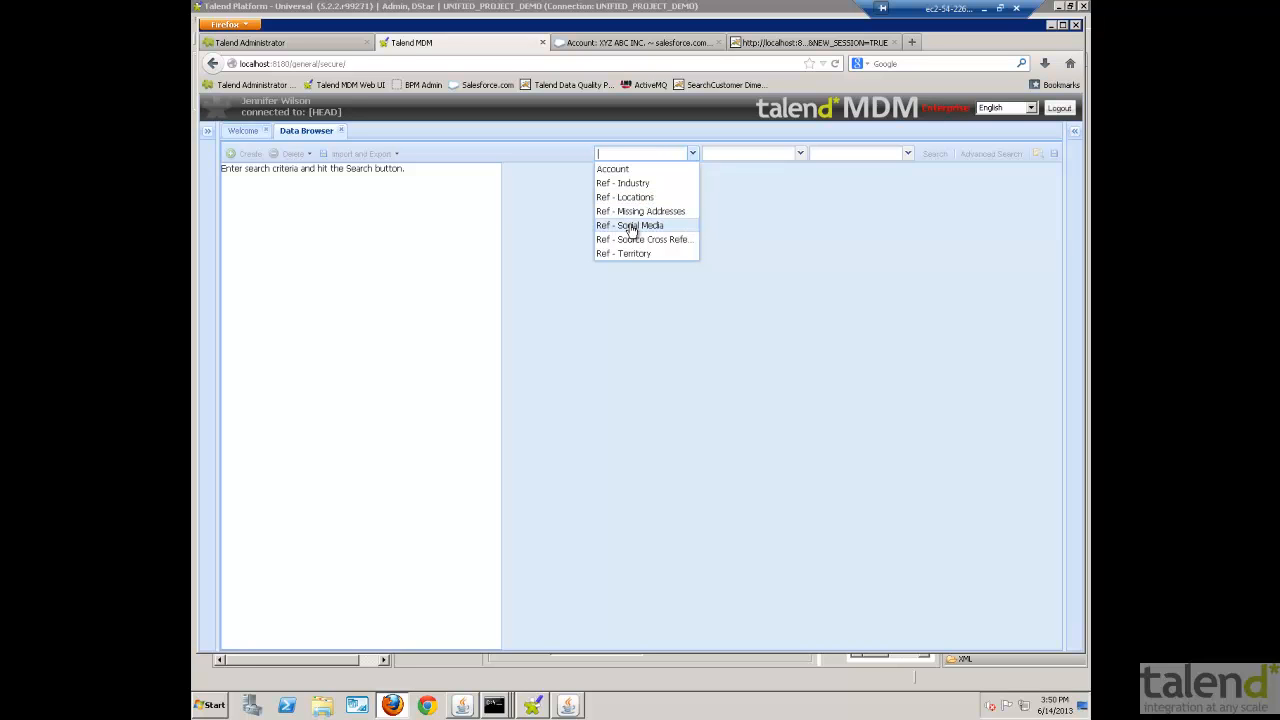
left_click(630, 171)
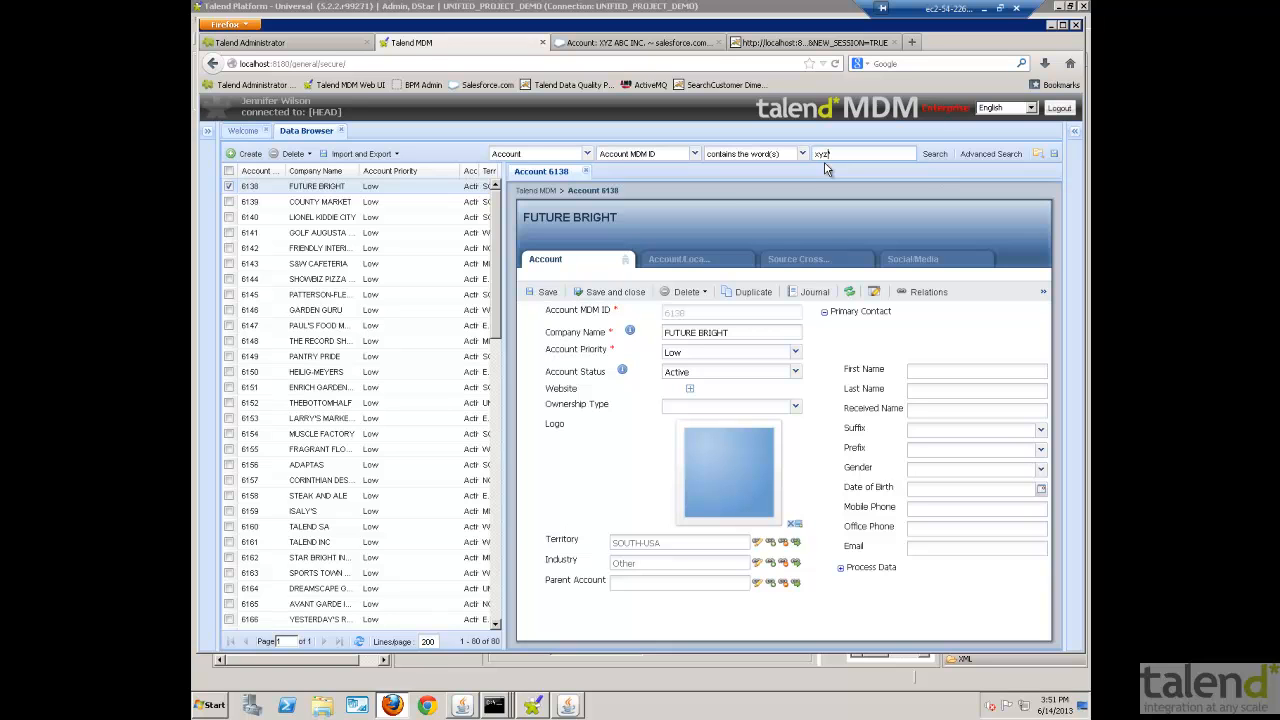
type("*")
key("Return")
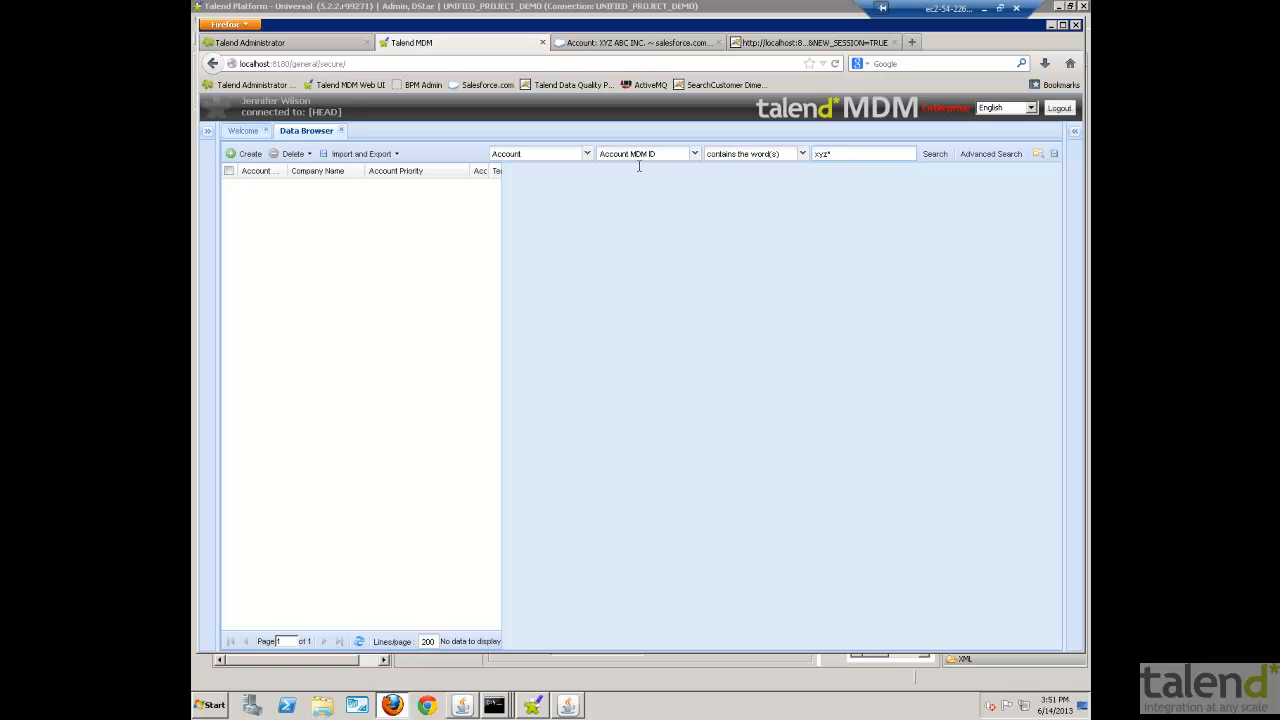
- Search the Account records for a Company Name containing xyz
left_click(694, 153)
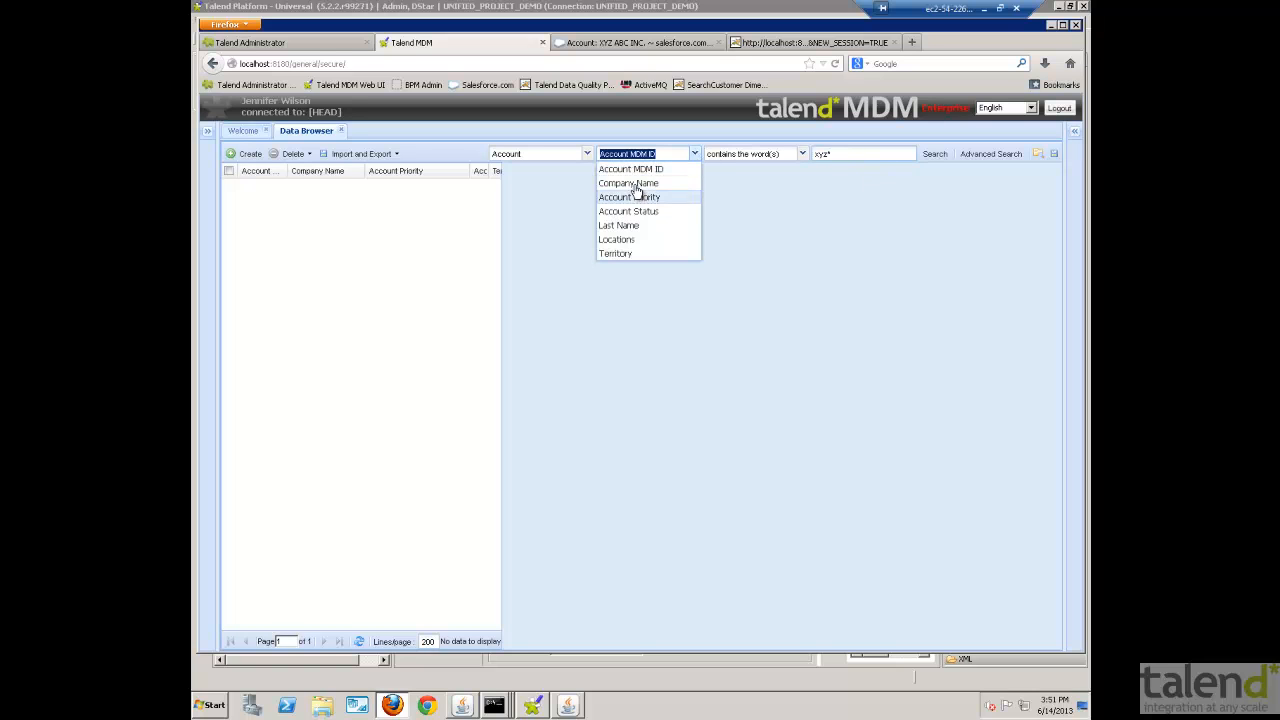
left_click(659, 182)
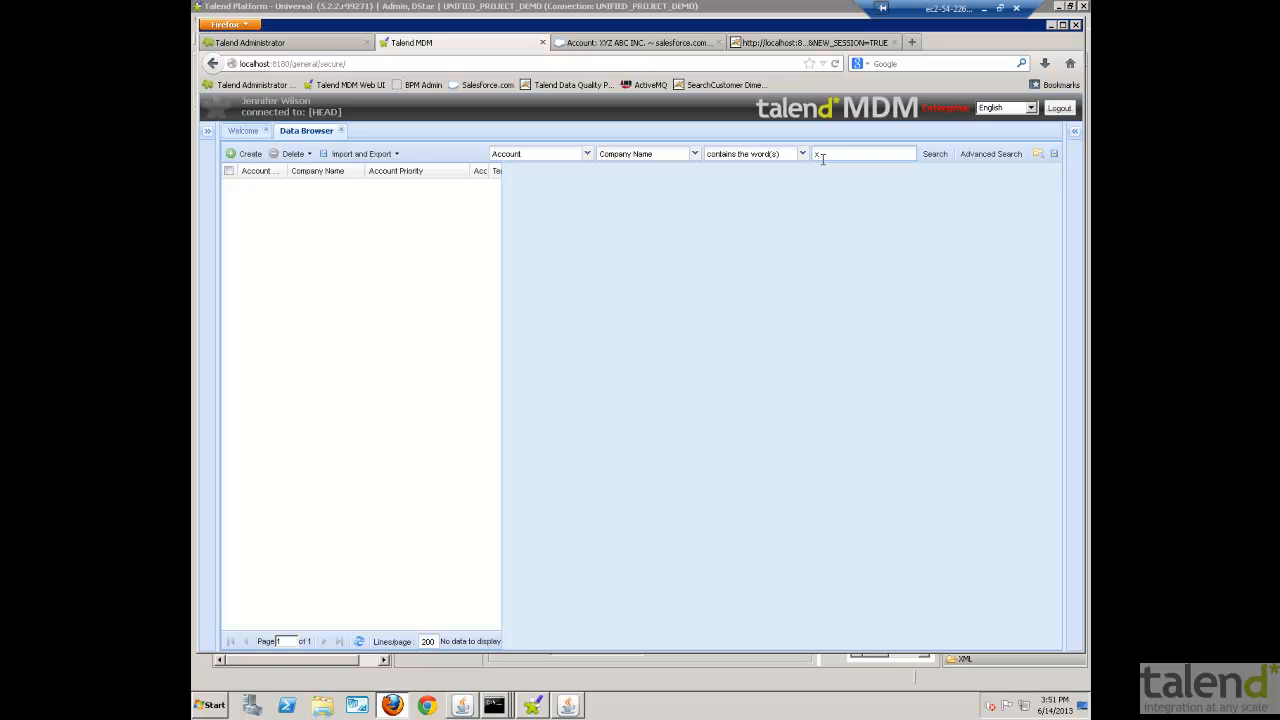
key("Return")
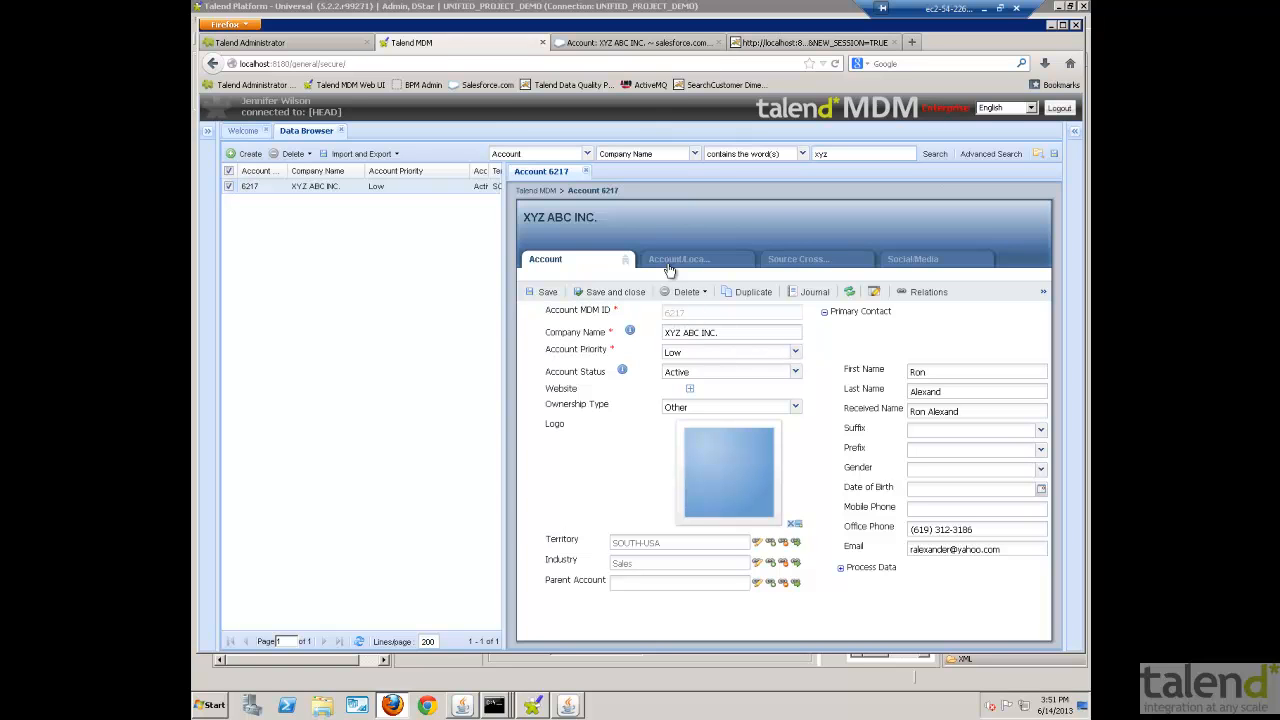
- Switch to Salesforce and open the XYZ ABC INC. account from the All Accounts list
left_click(620, 45)
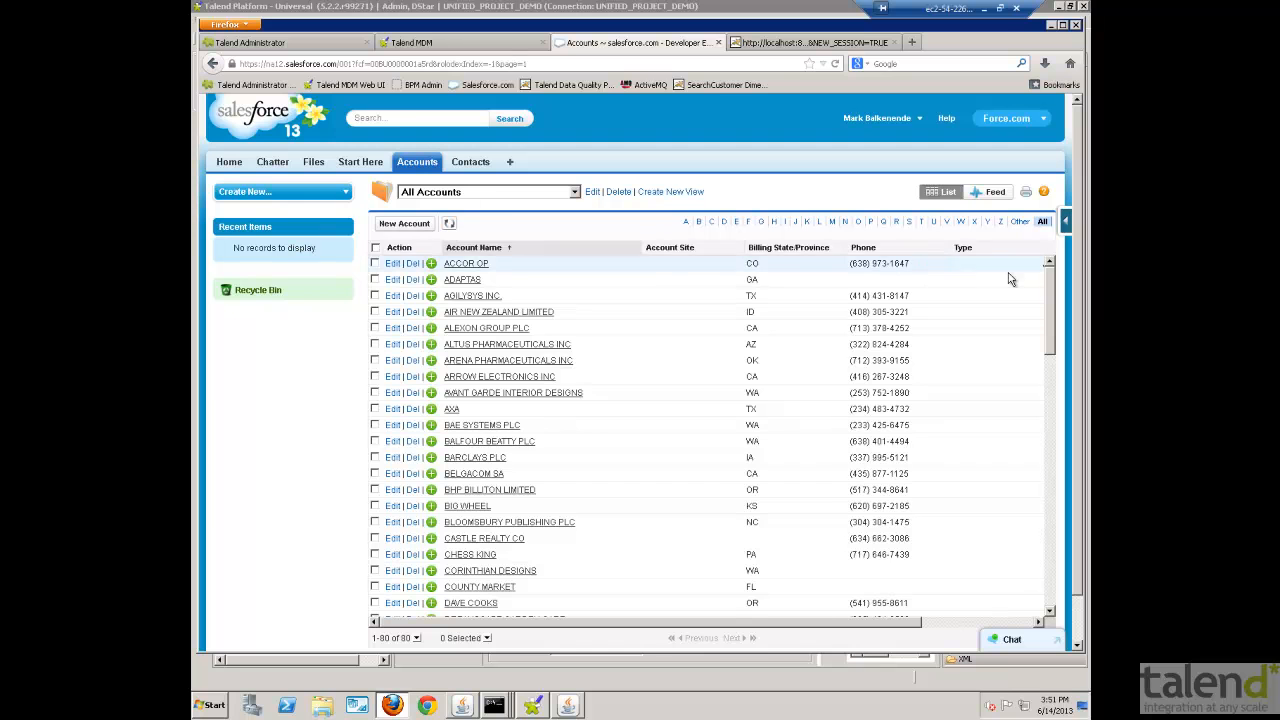
left_click_drag(1053, 286, 1058, 595)
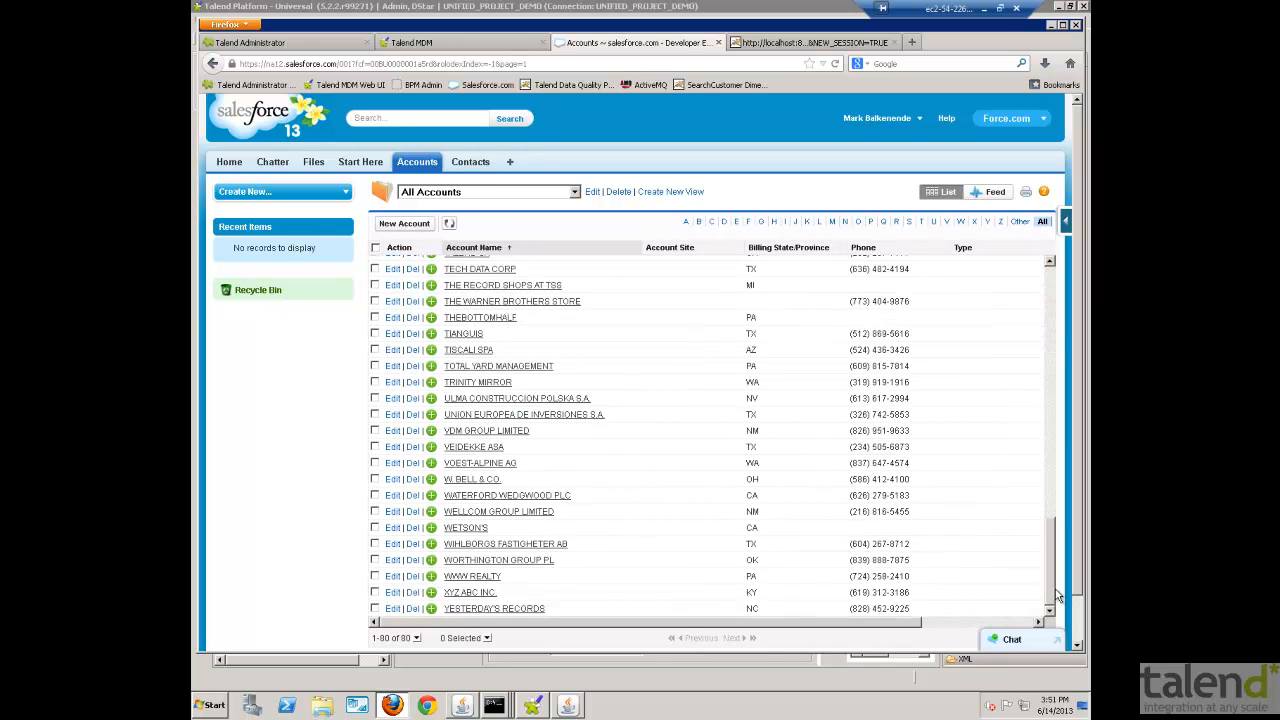
left_click(474, 592)
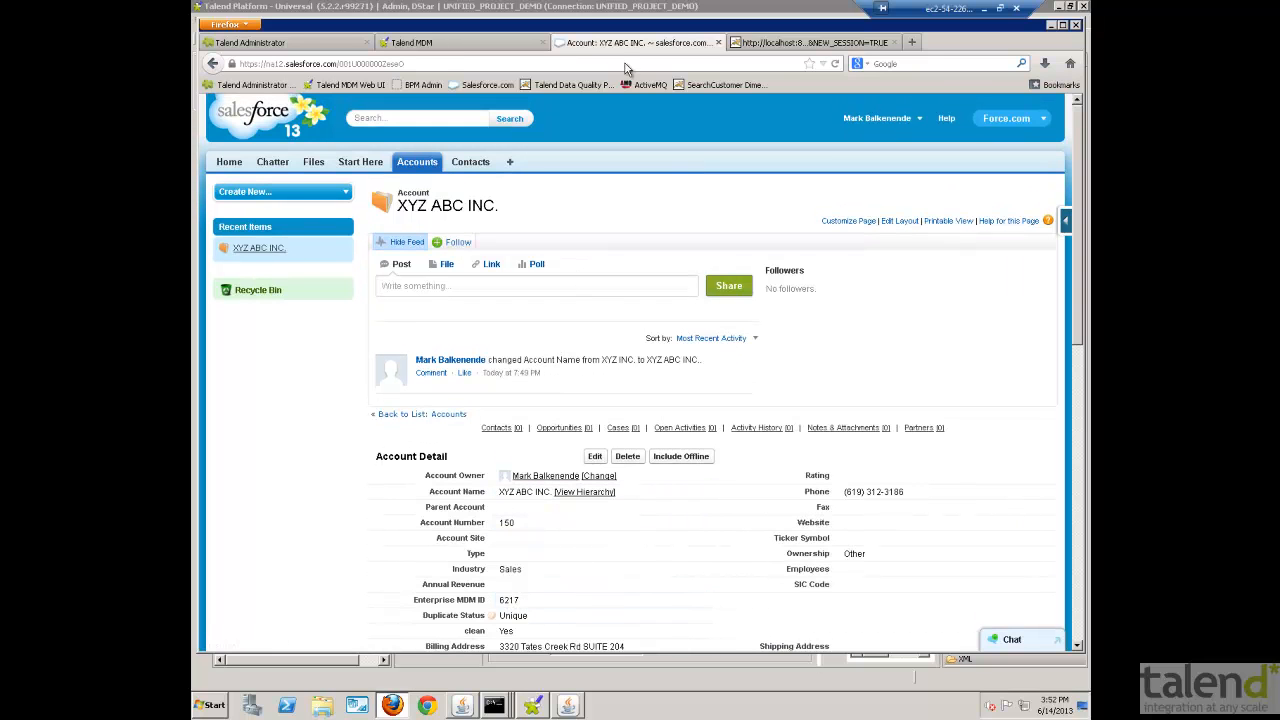
- Switch back to Talend MDM, set the XYZ ABC INC. account's priority to Medium, and save the record
left_click(490, 44)
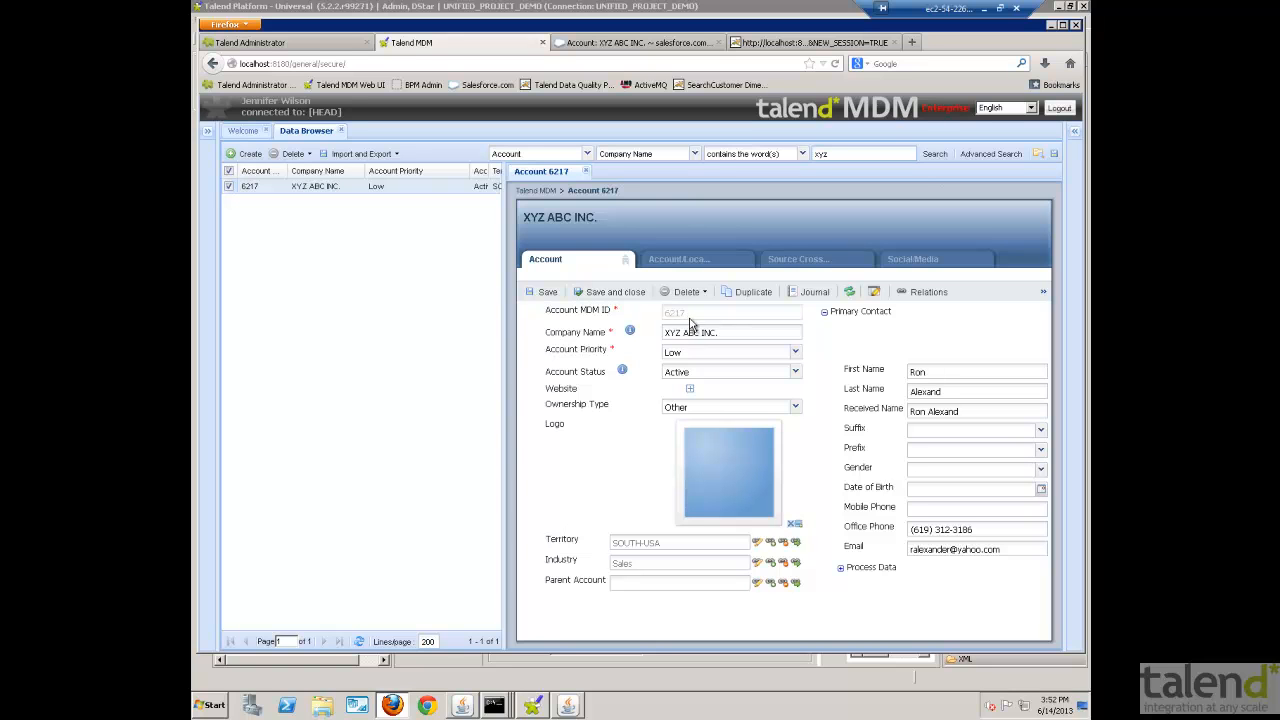
left_click(690, 355)
left_click(690, 360)
left_click(687, 382)
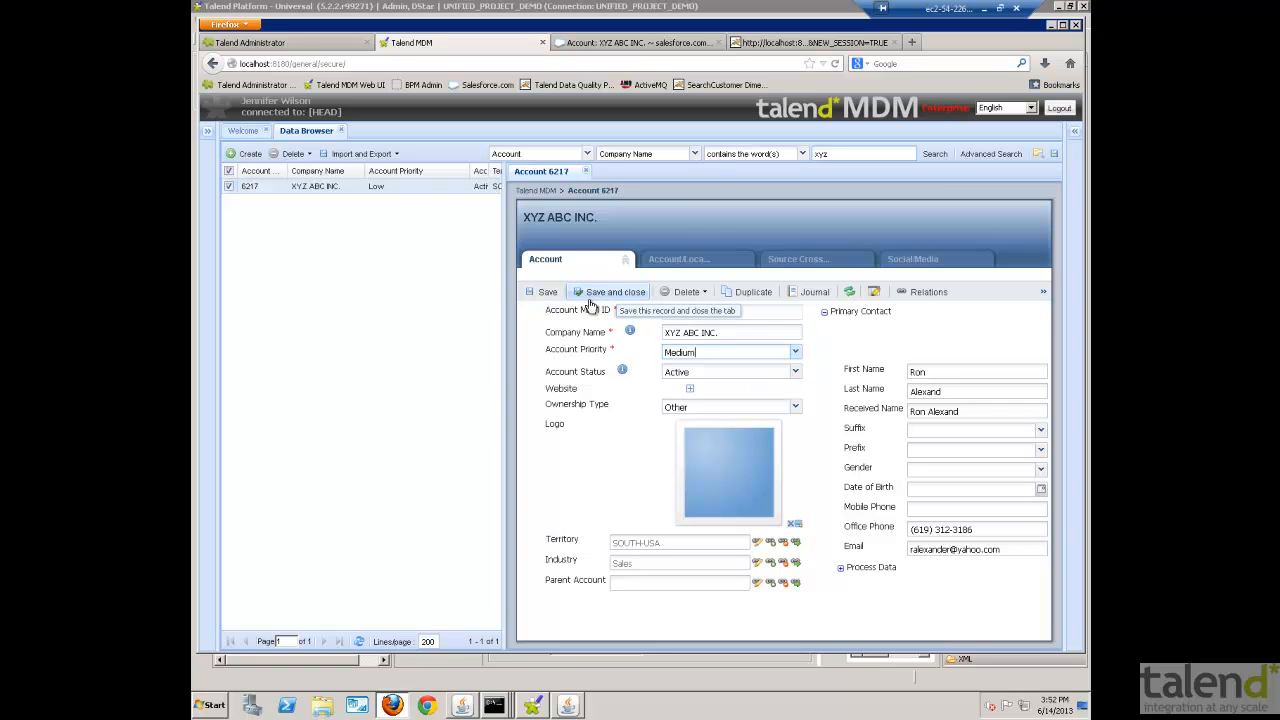
left_click(548, 292)
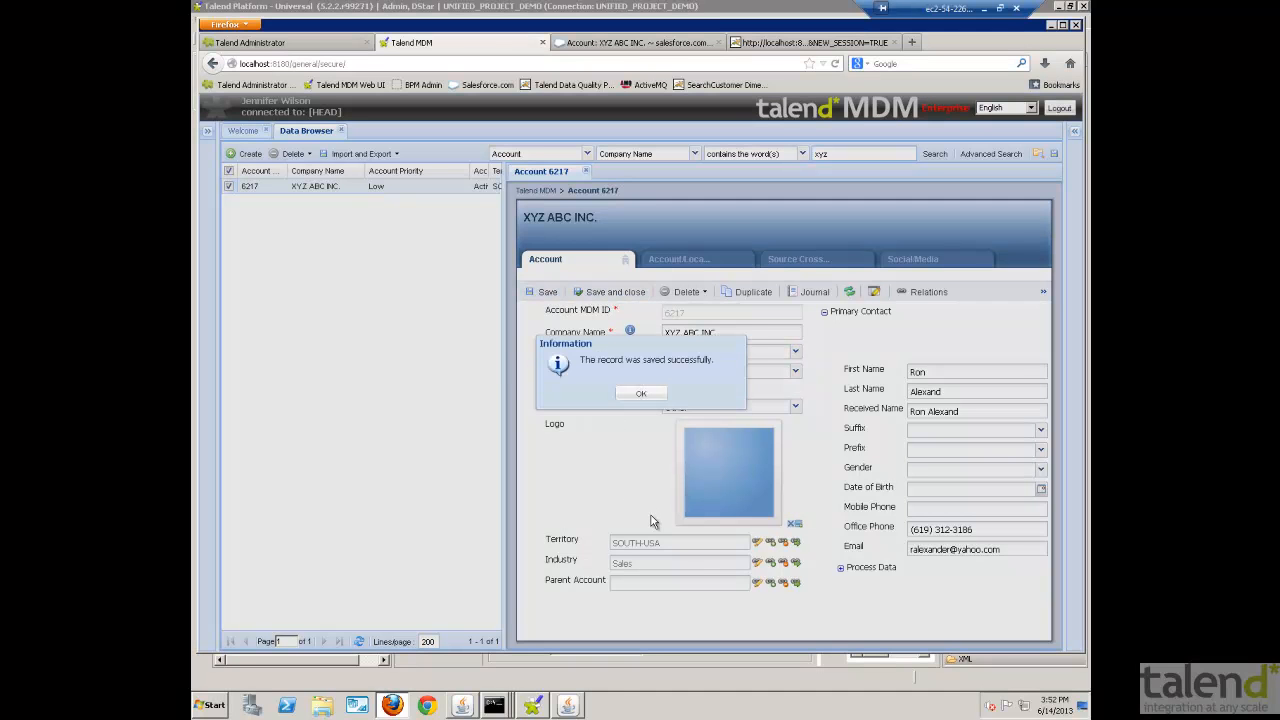
left_click(641, 393)
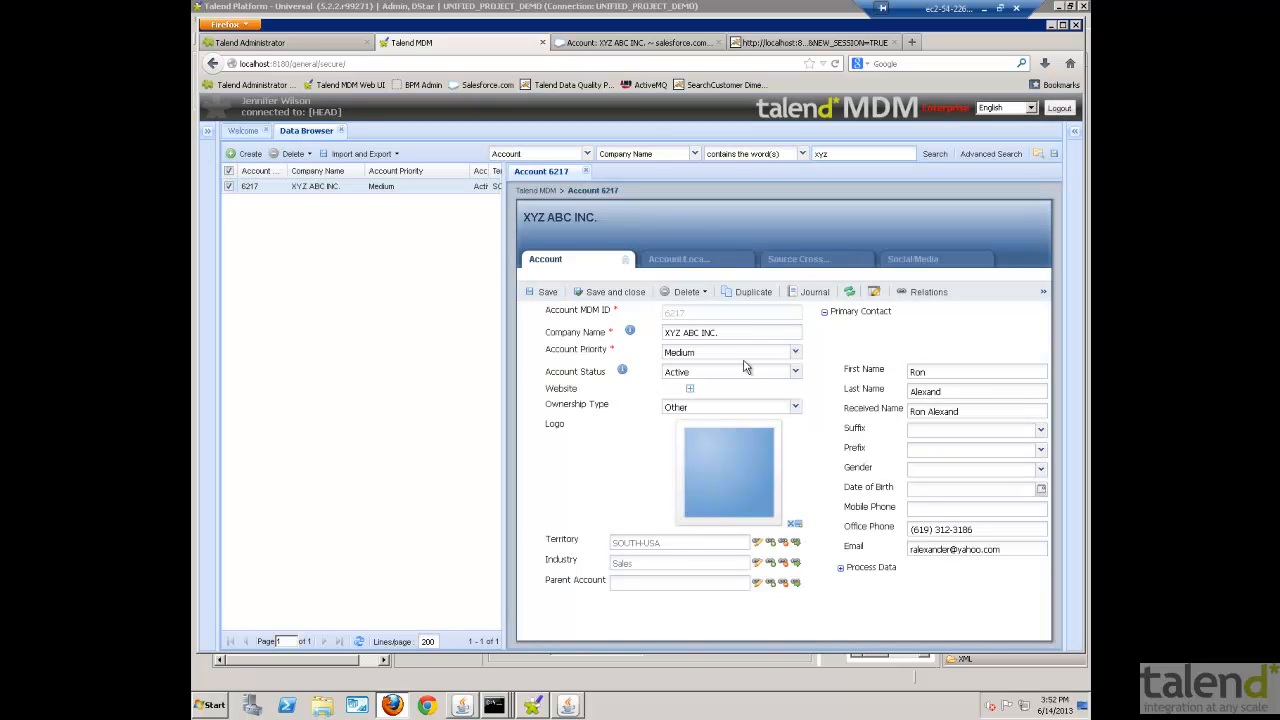
- Reload the XYZ ABC INC. account in Salesforce and check its Account Priority in the account details
left_click(637, 43)
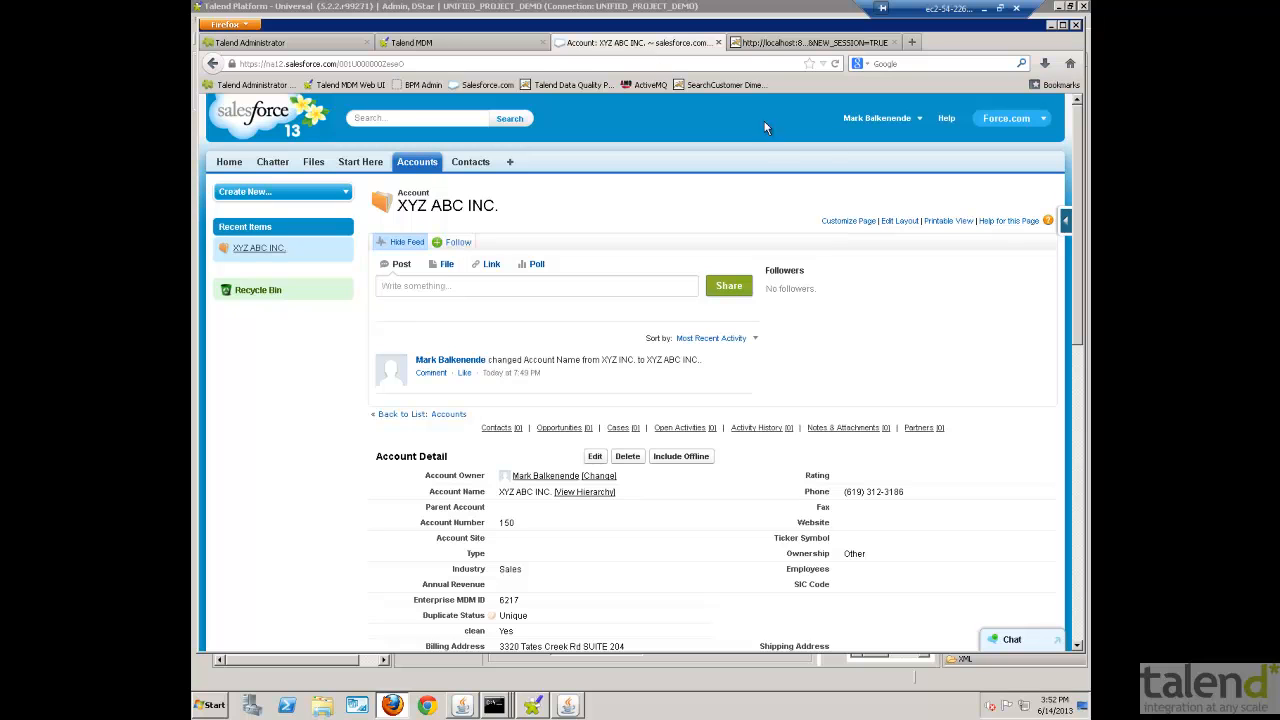
left_click(837, 64)
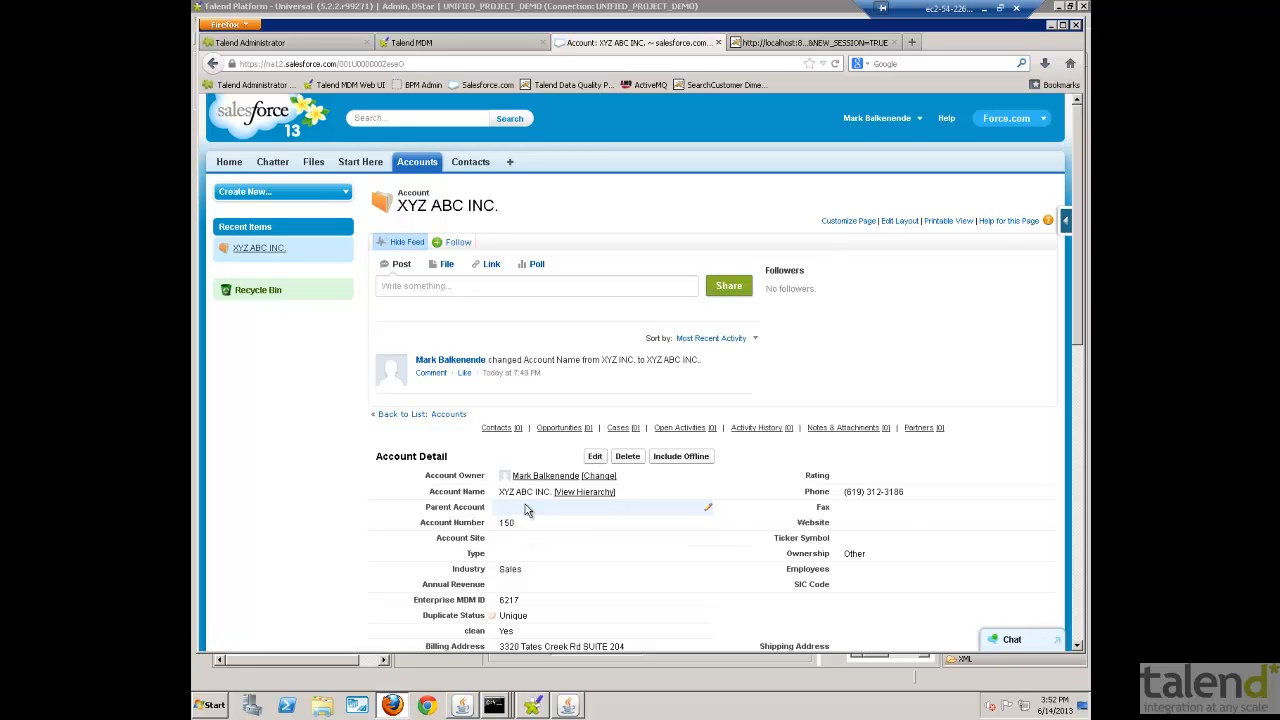
scroll(584, 540, "down", 3)
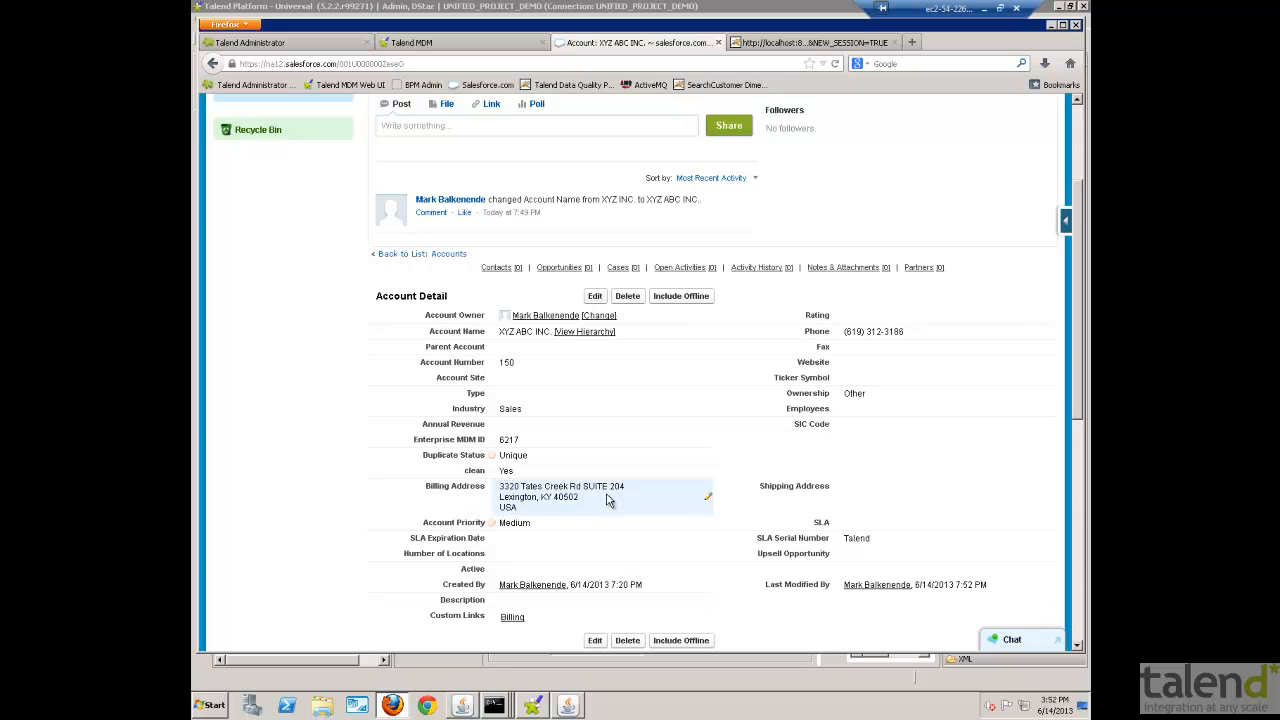
- In Talend MDM, create a location for the XYZ ABC INC. account with type Shipping and name XYZ Shipping
left_click(445, 51)
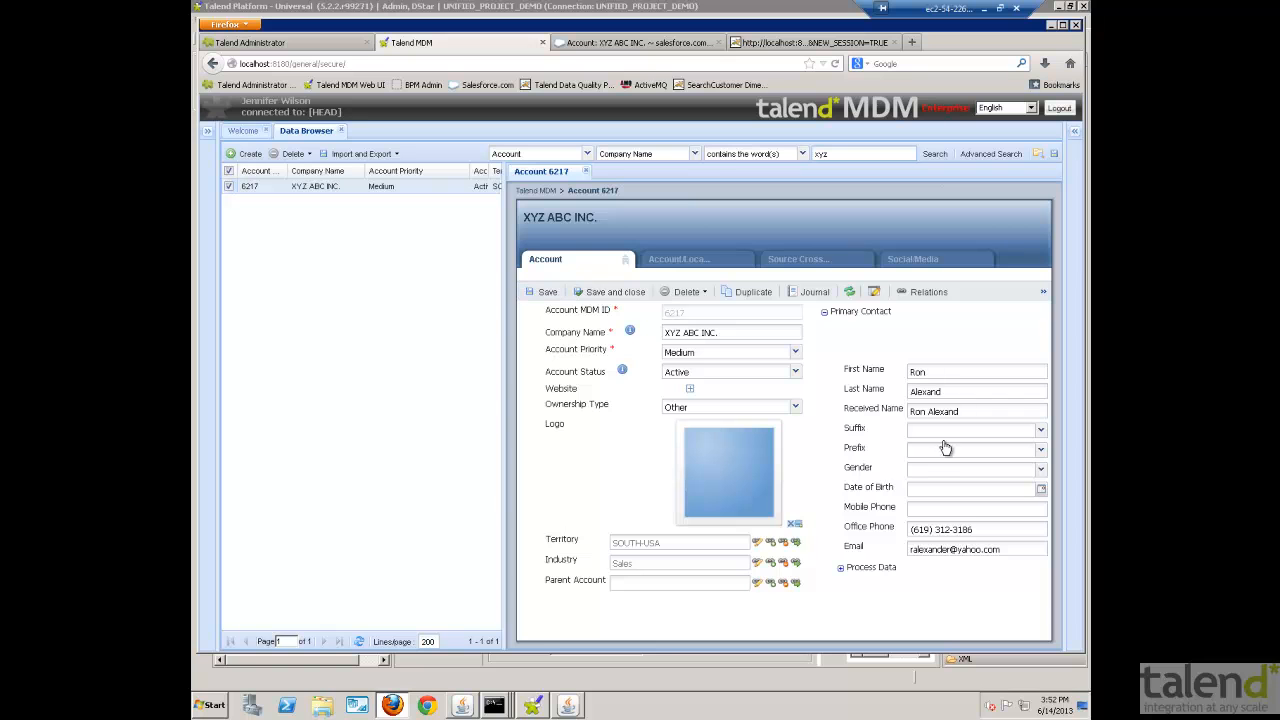
left_click(700, 262)
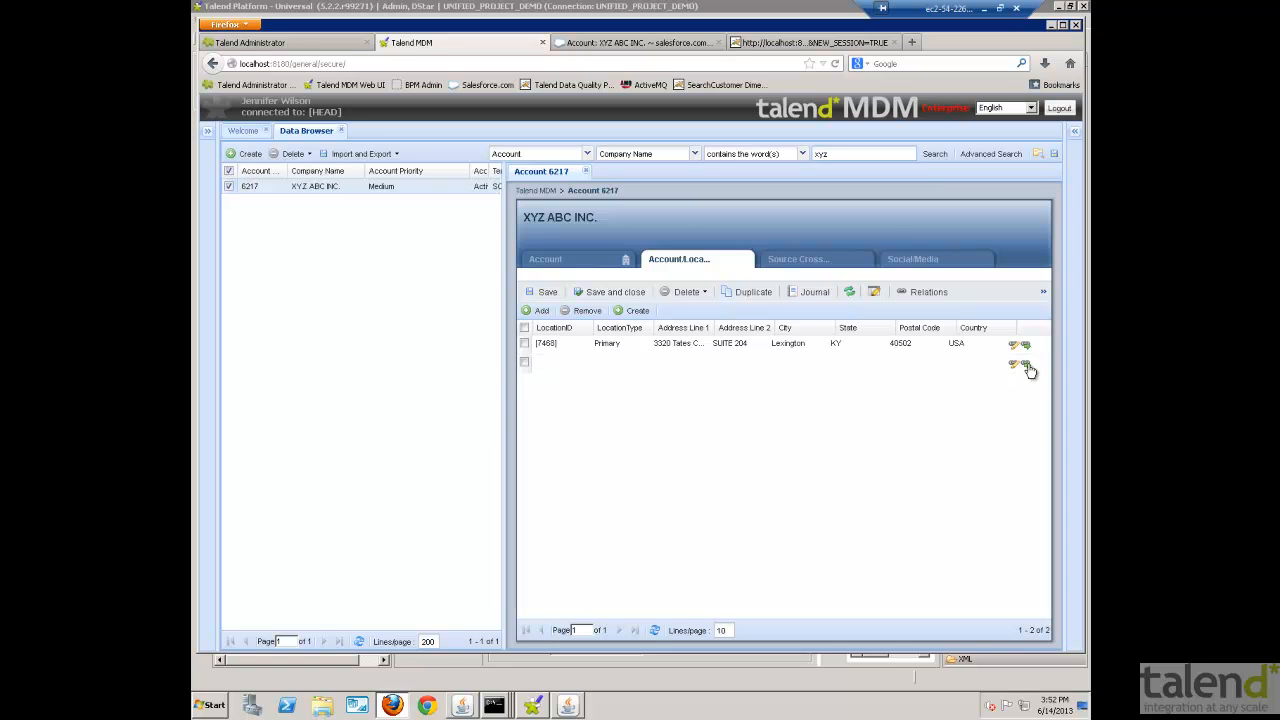
left_click(634, 311)
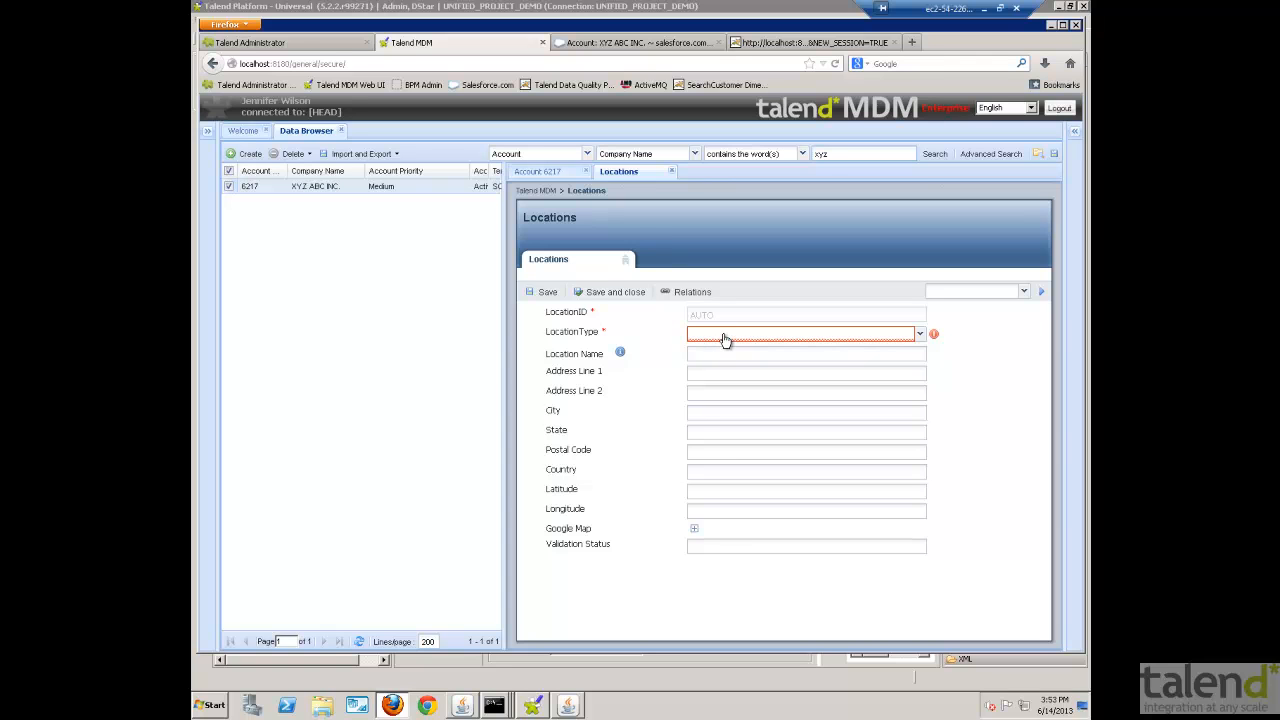
left_click(725, 340)
left_click(713, 377)
left_click(703, 355)
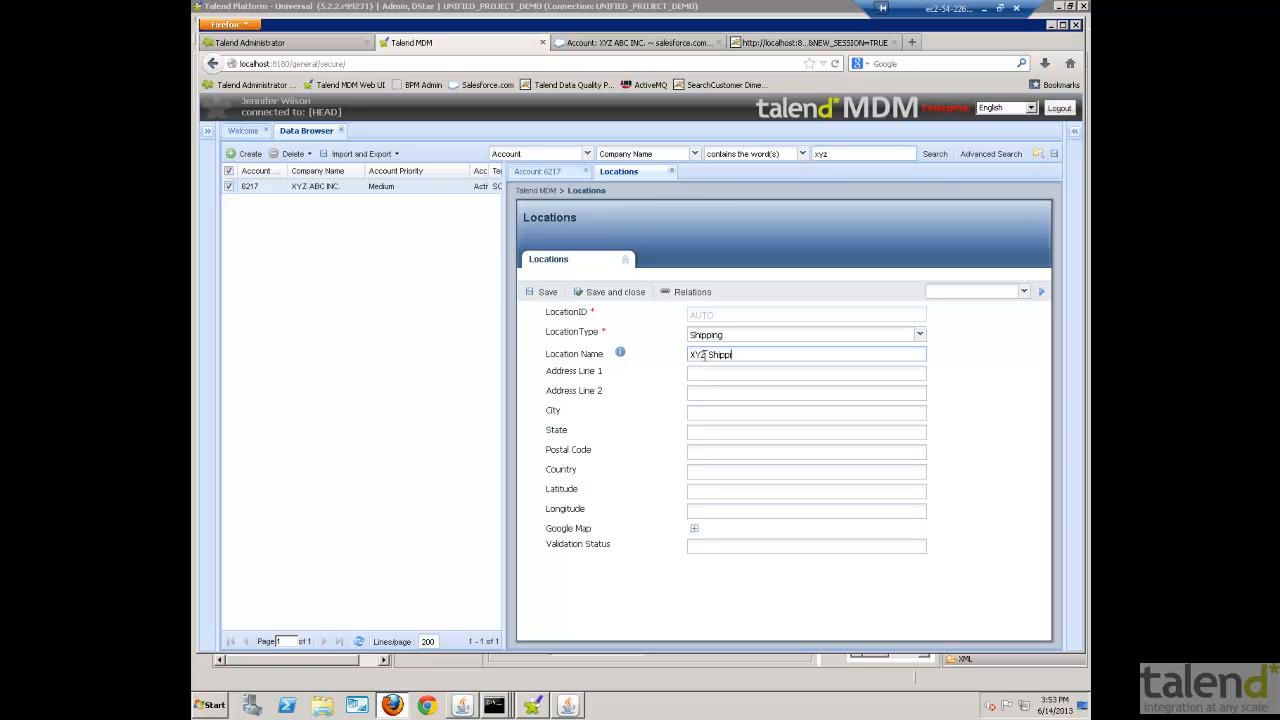
- Enter the partial city pleasant, put the postal code in State and the state in Postal Code, and save the XYZ Shipping location
key("Tab")
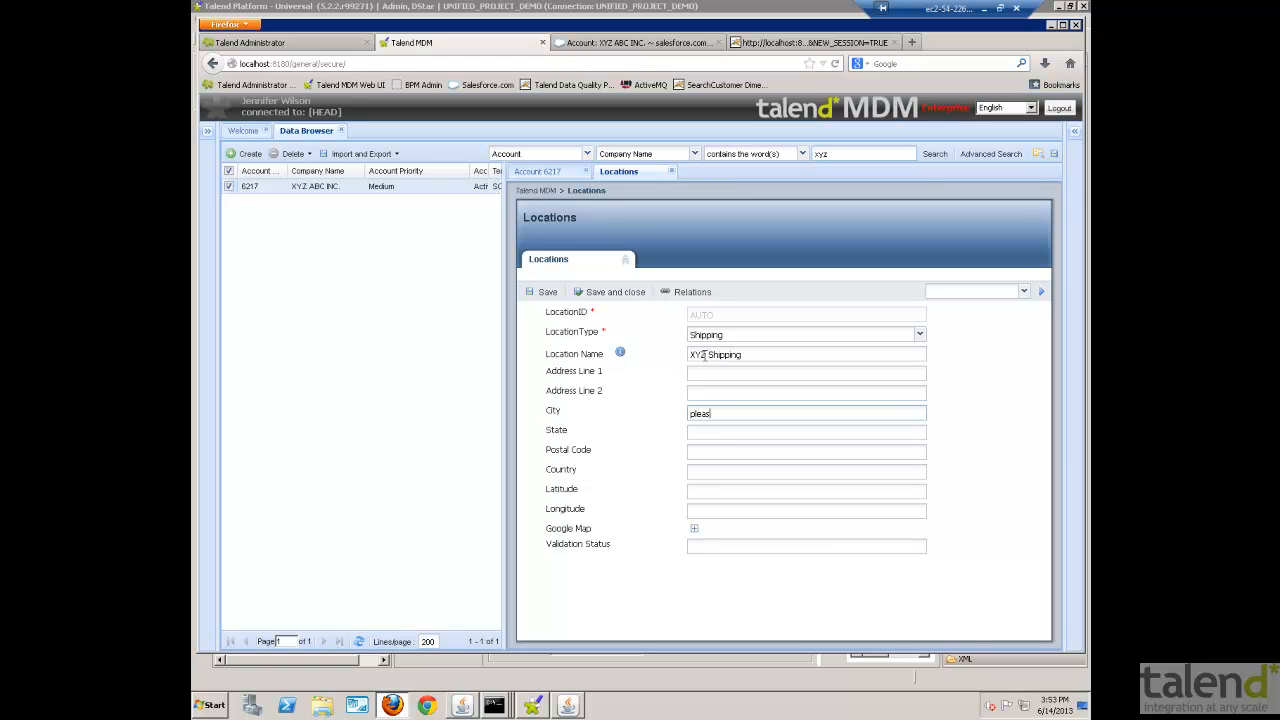
key("Tab")
type("53158")
key("Tab")
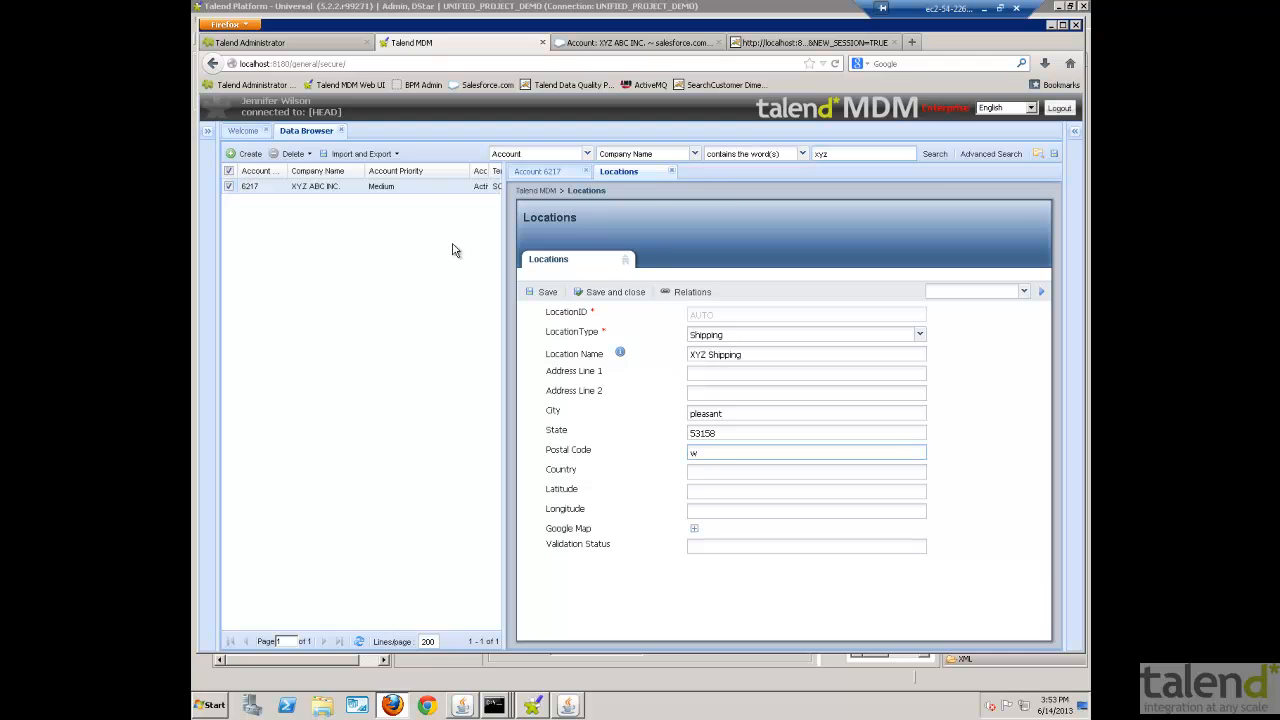
left_click(546, 292)
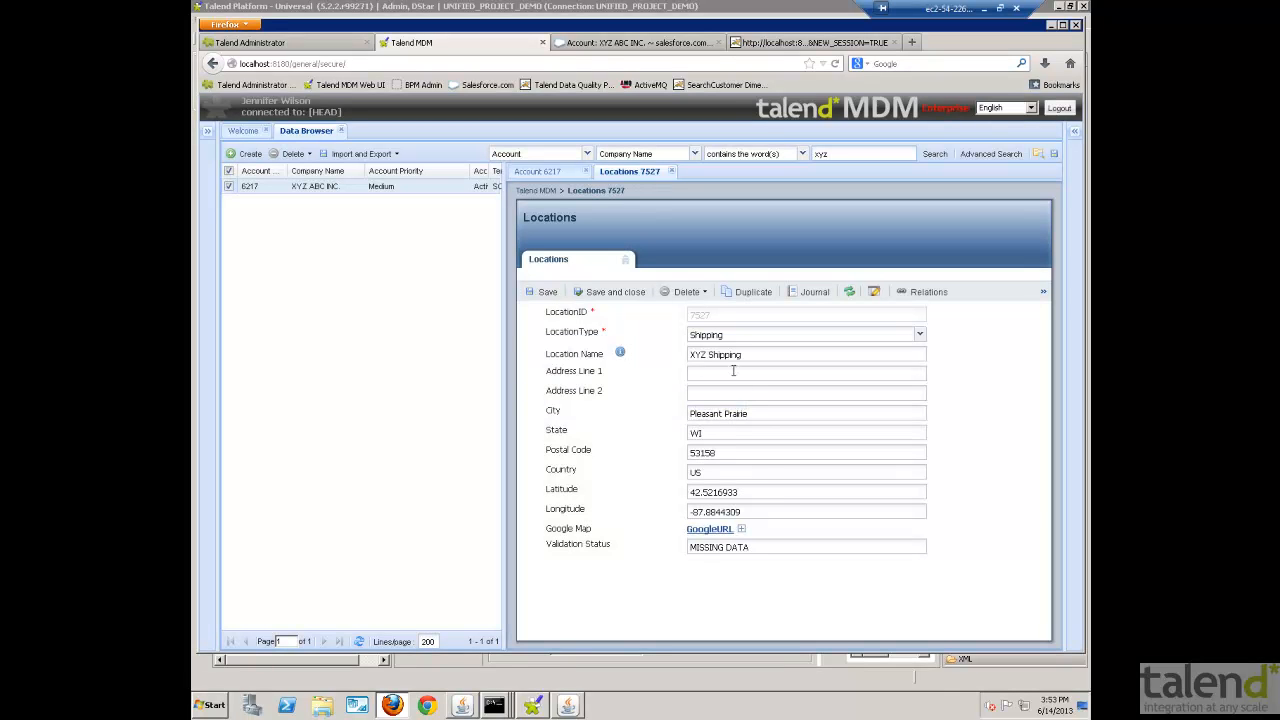
- Inspect the saved city and empty address line, then open the XYZ Shipping location from Ref - Missing Addresses in the generated view
left_click_drag(759, 416, 670, 421)
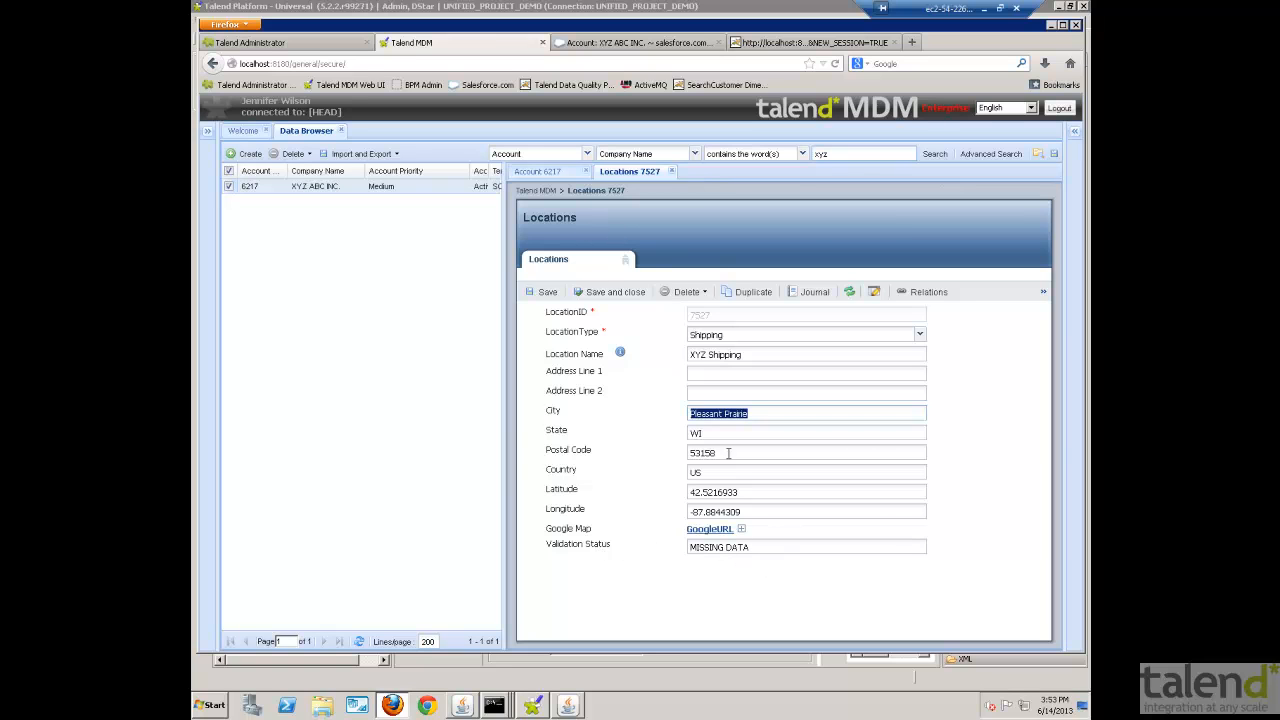
left_click(711, 372)
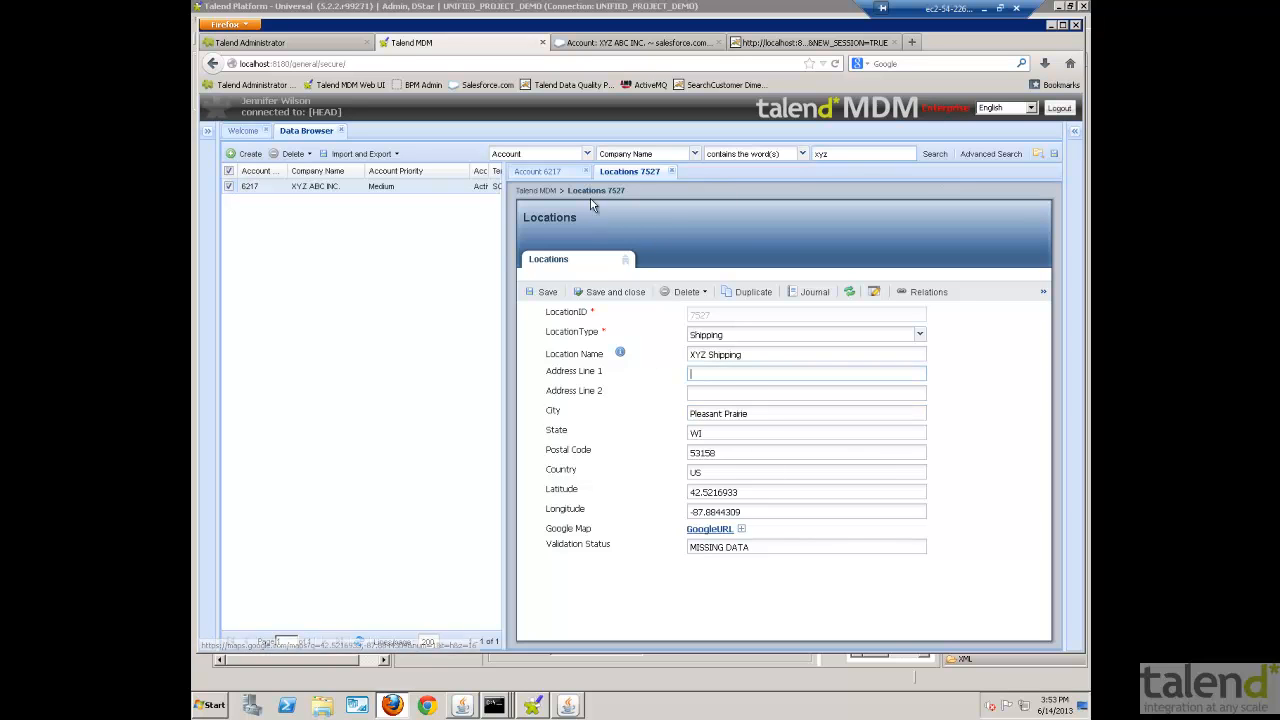
left_click(587, 154)
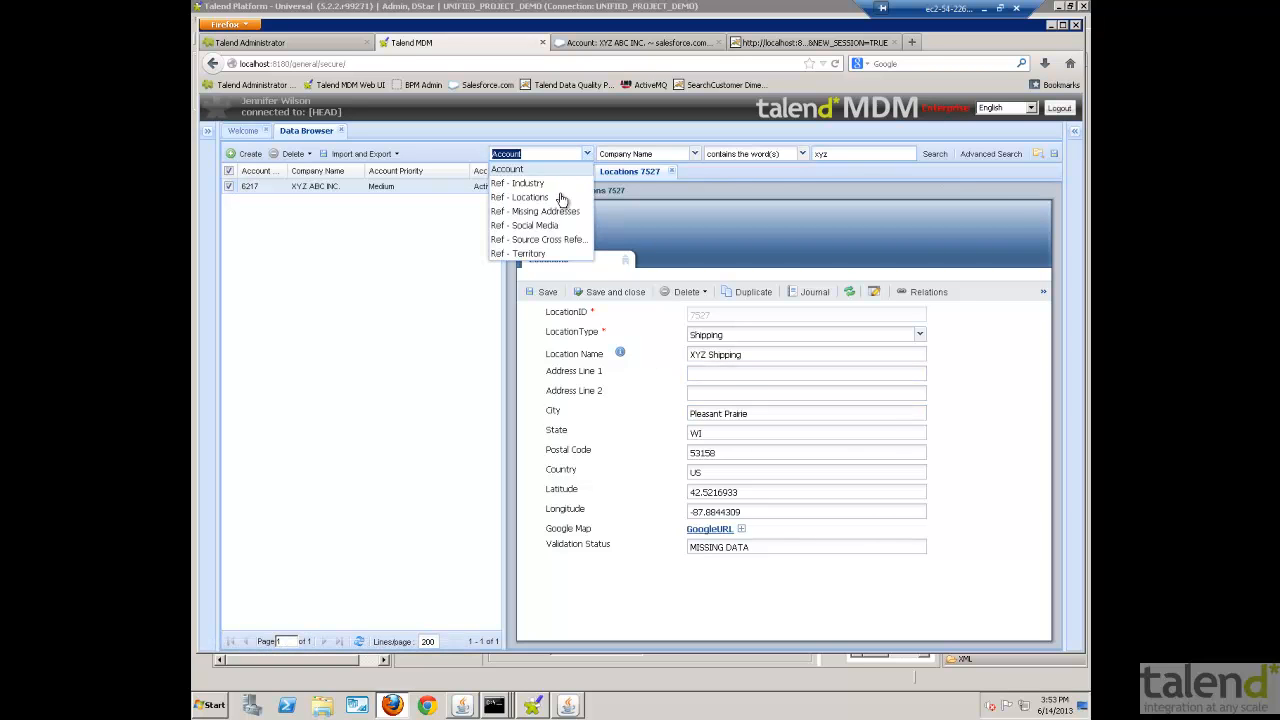
left_click(553, 213)
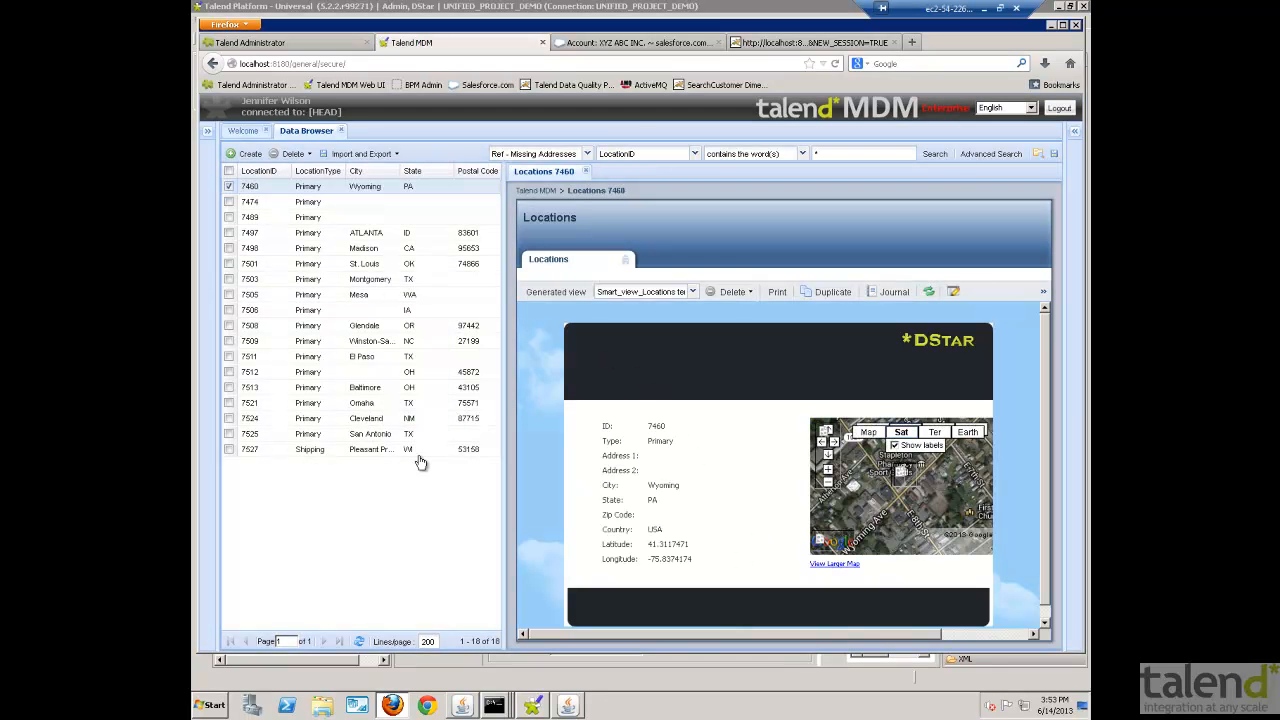
left_click(360, 452)
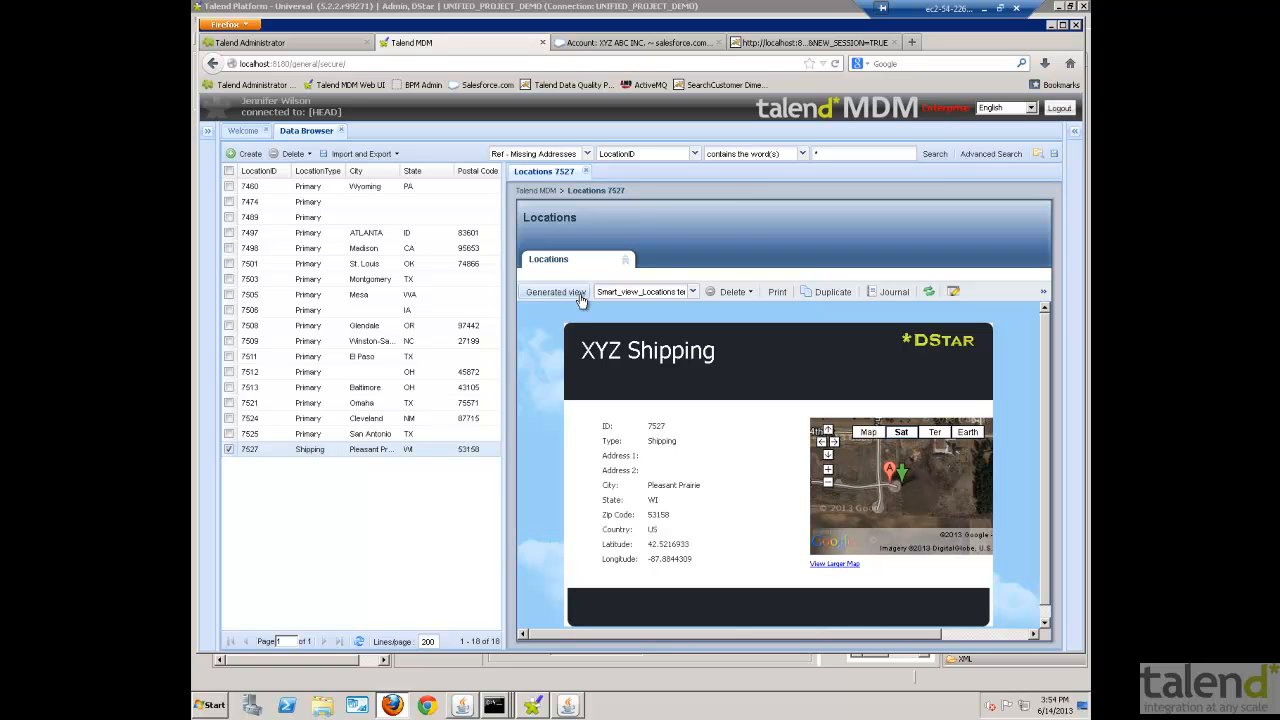
left_click(579, 297)
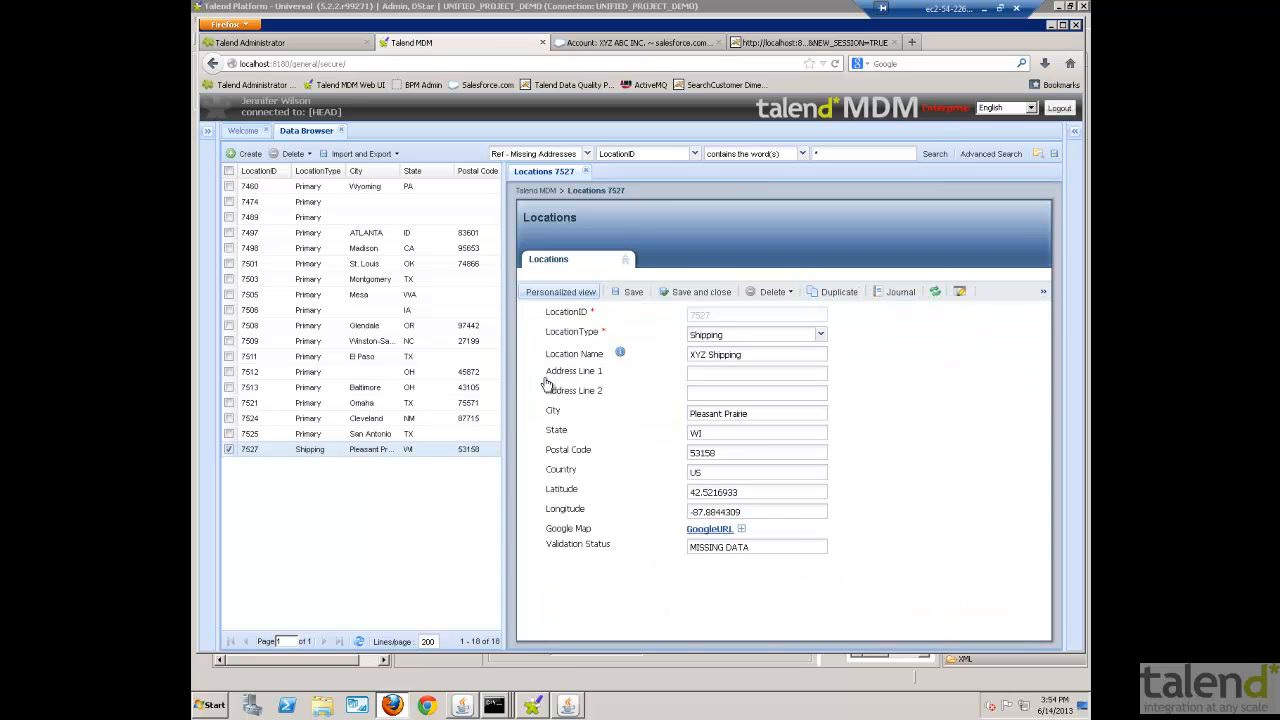
left_click(705, 376)
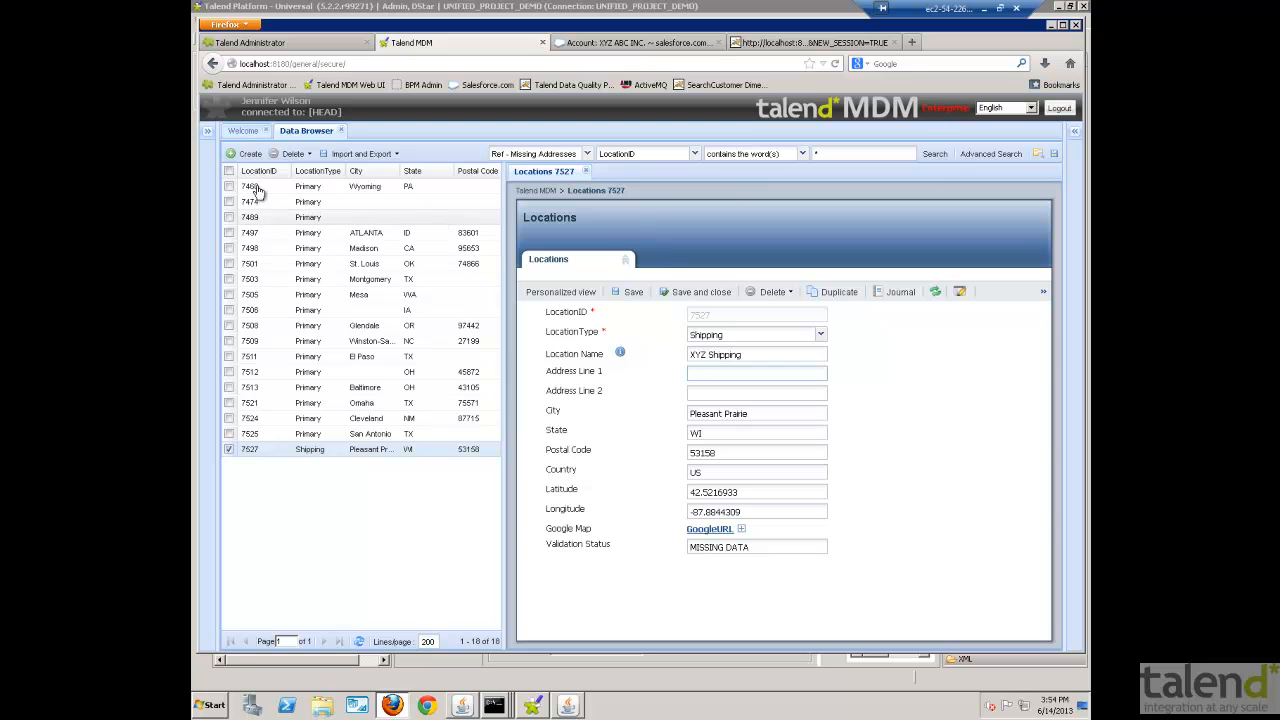
- In the Data Stewardship Console, filter the tasks by the WI tag and open the address validation task for location 7527
left_click(208, 133)
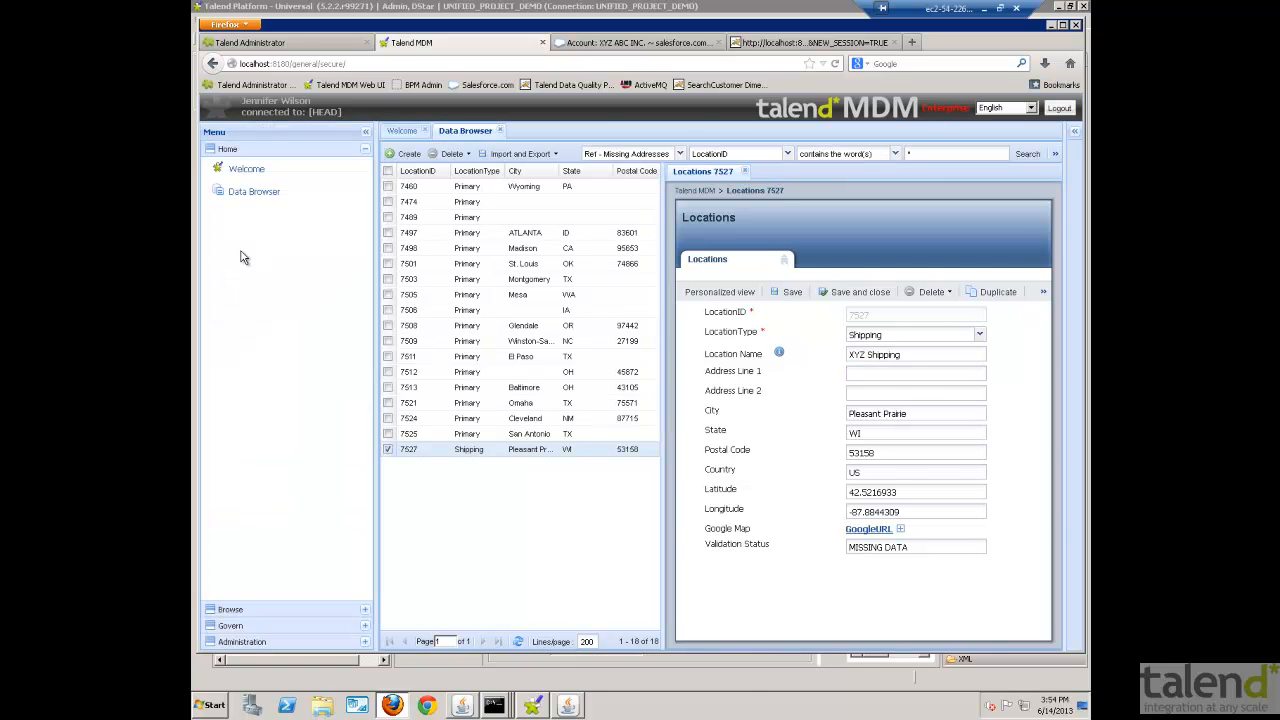
left_click(231, 626)
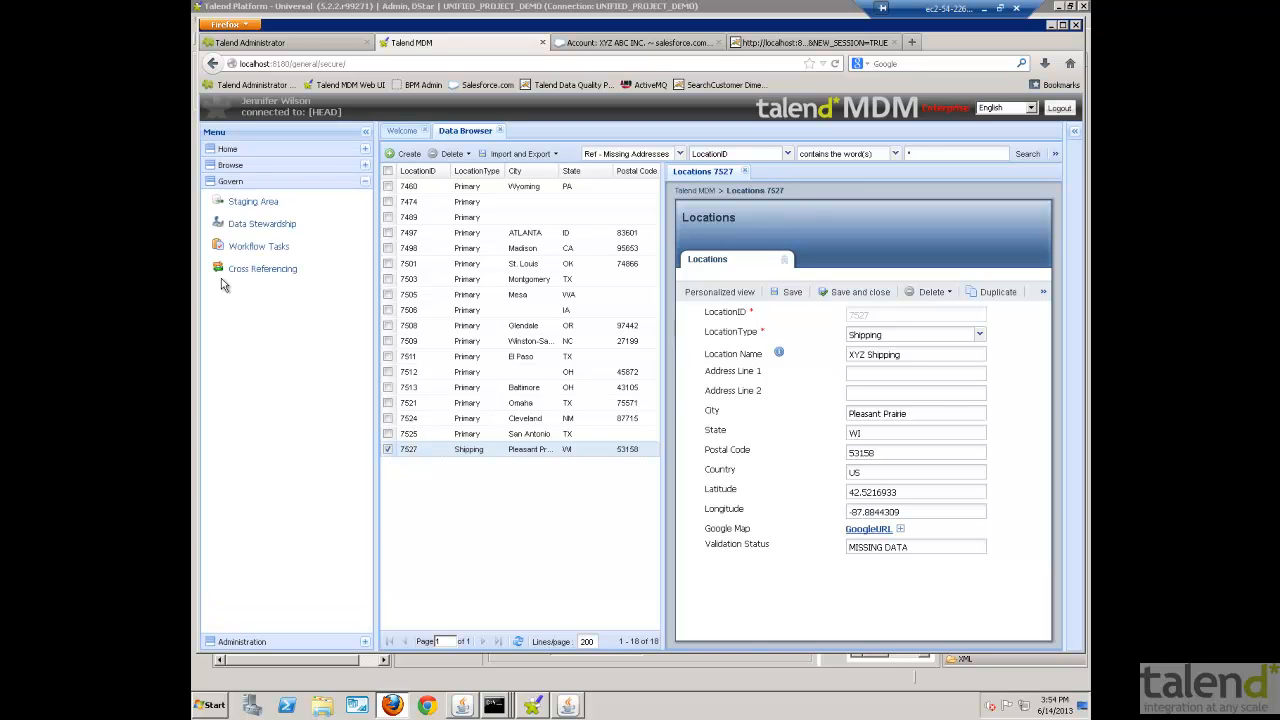
left_click(254, 224)
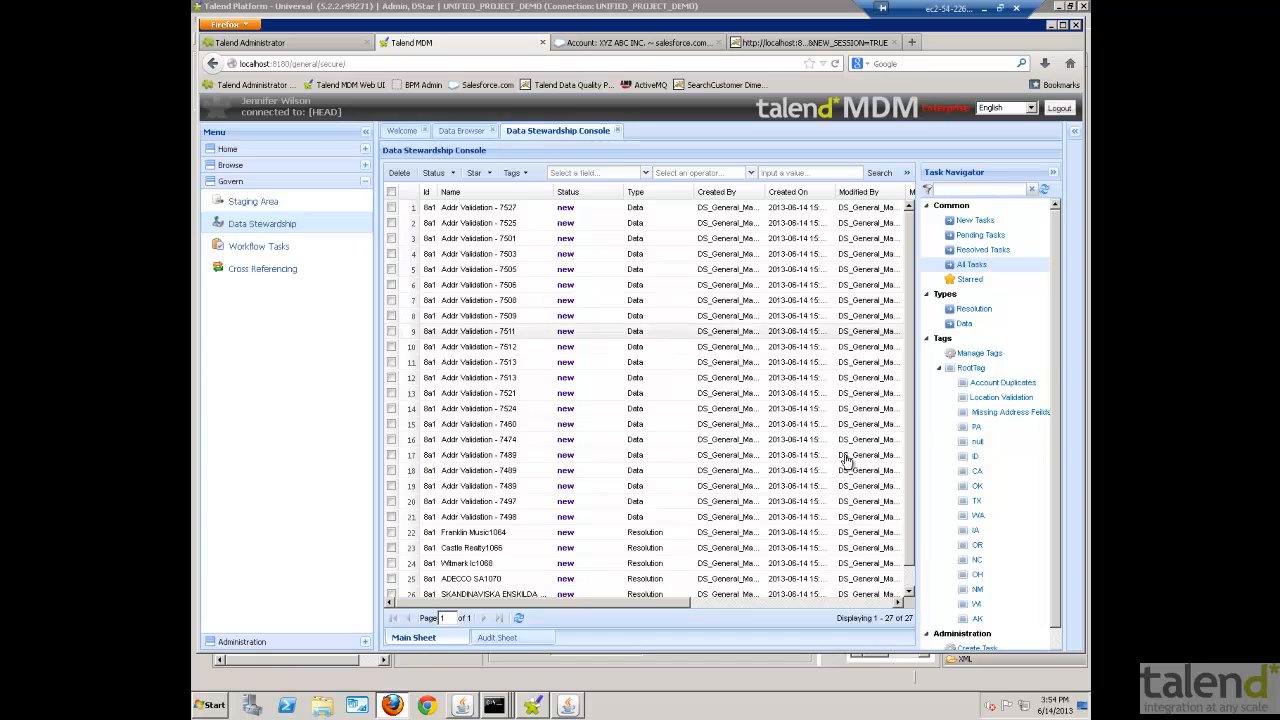
left_click(978, 606)
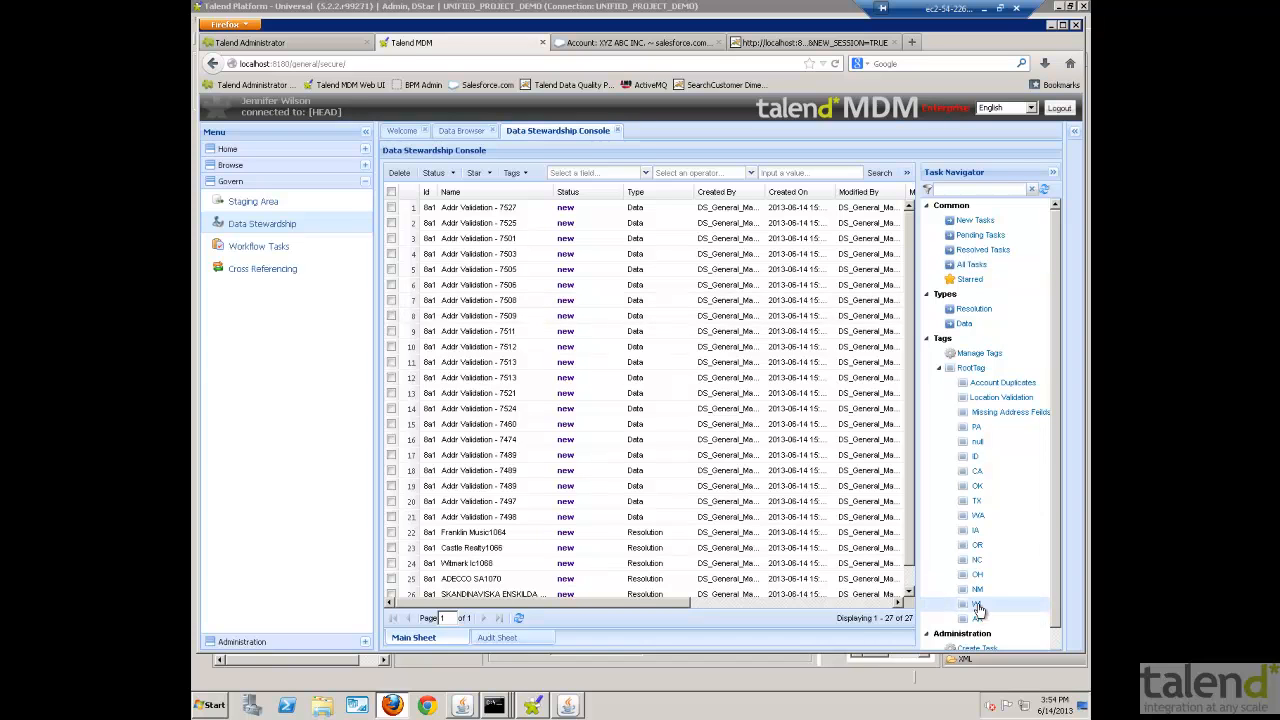
double_click(477, 208)
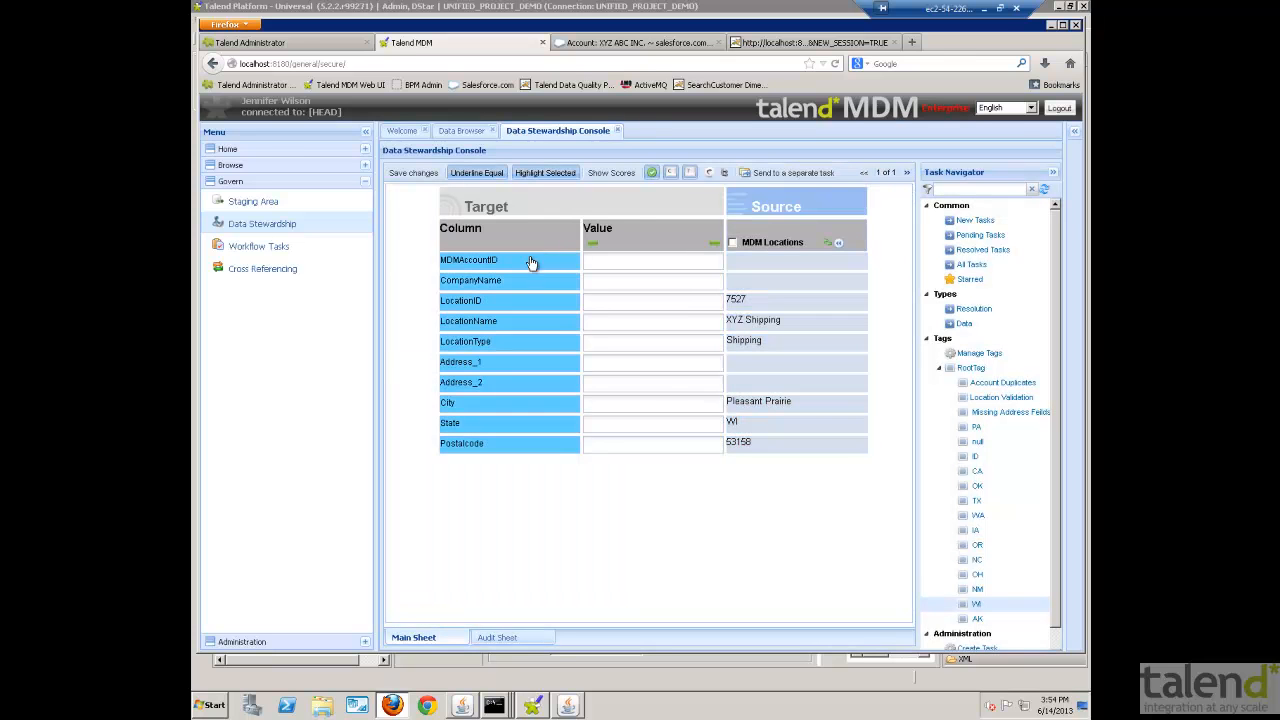
- Copy the MDM Locations source values to the target, enter the street address in Address_1, and save the task as resolved
left_click(824, 246)
left_click(700, 426)
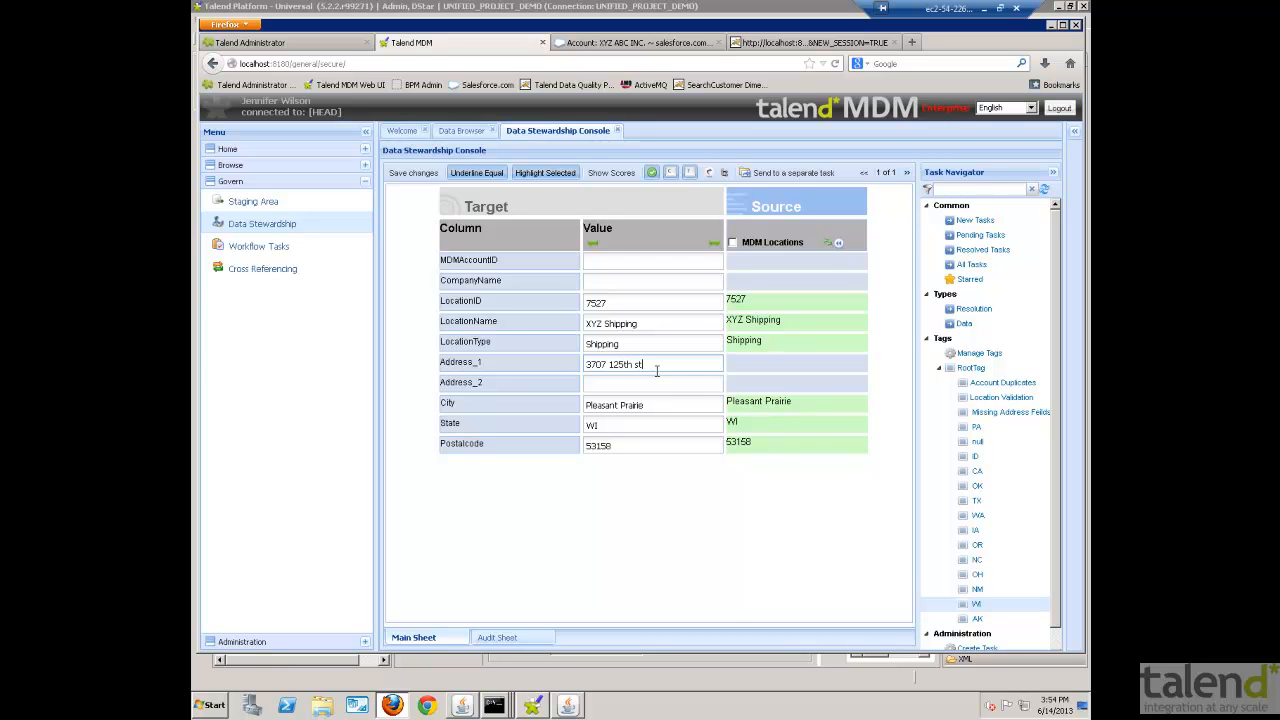
left_click(414, 173)
left_click(692, 424)
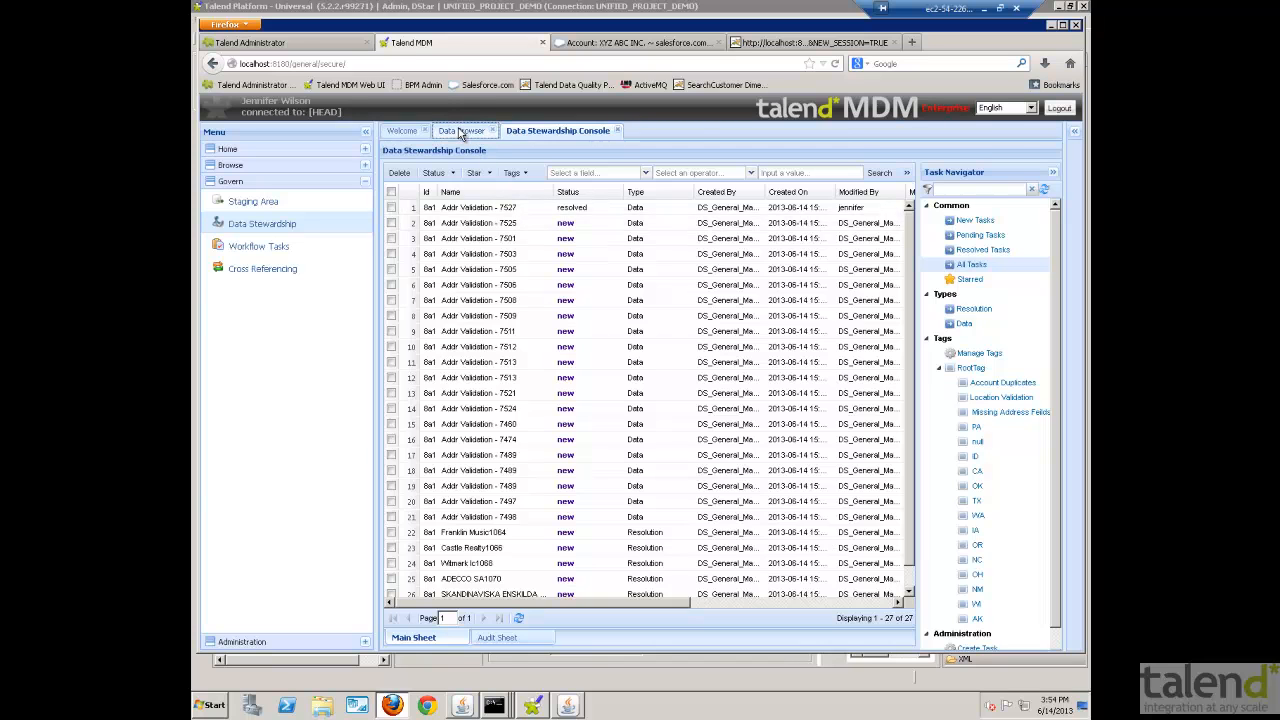
- Return to the Data Browser and refresh the XYZ Shipping location record, overwriting its unsaved changes
left_click(460, 131)
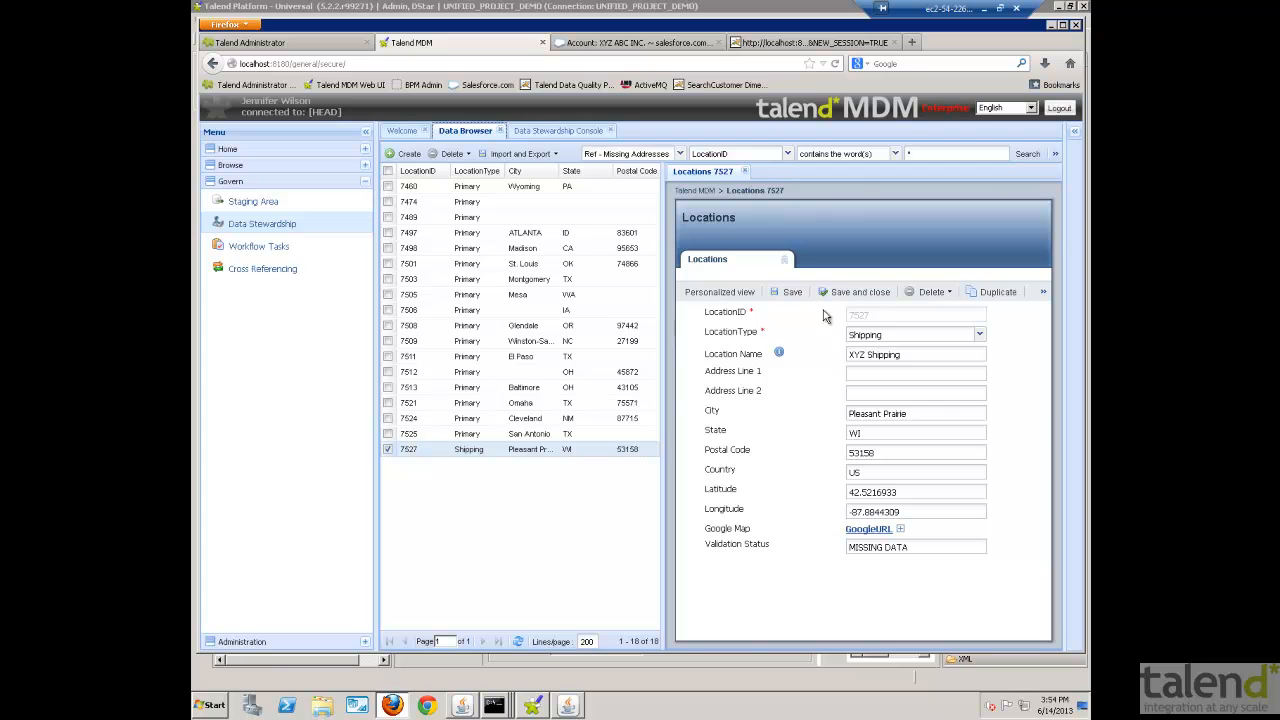
left_click(1042, 291)
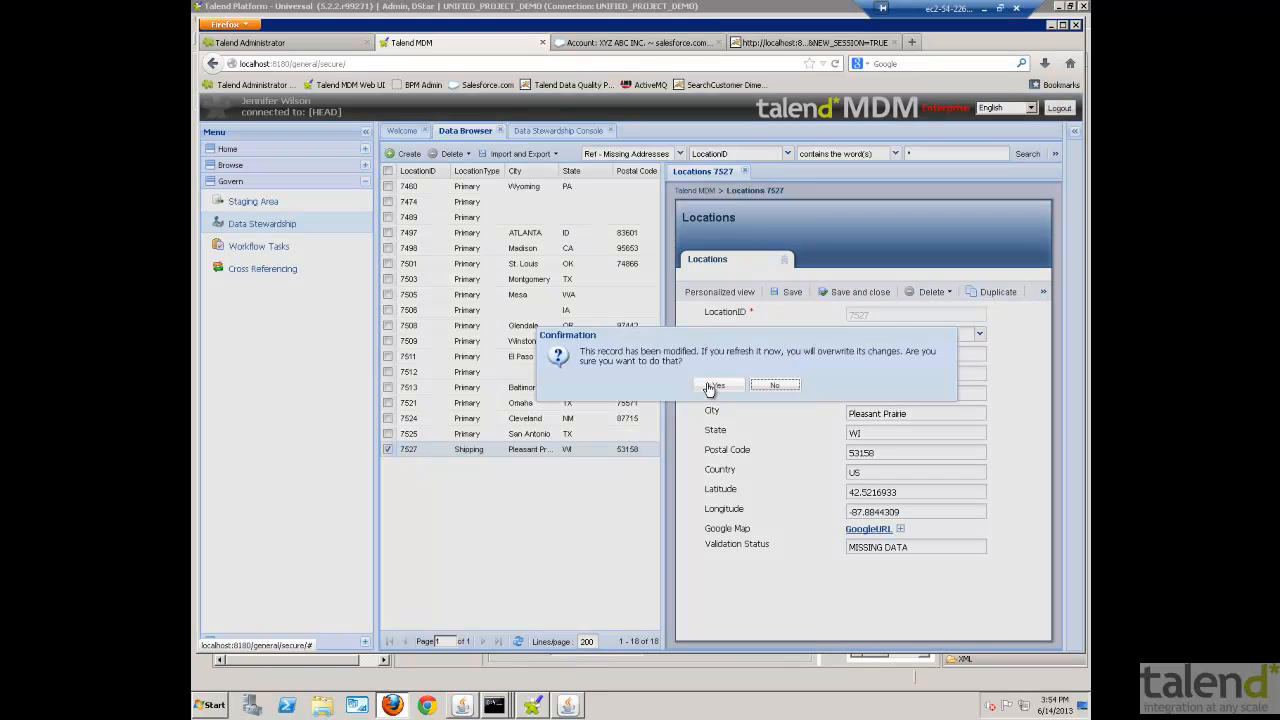
left_click(709, 385)
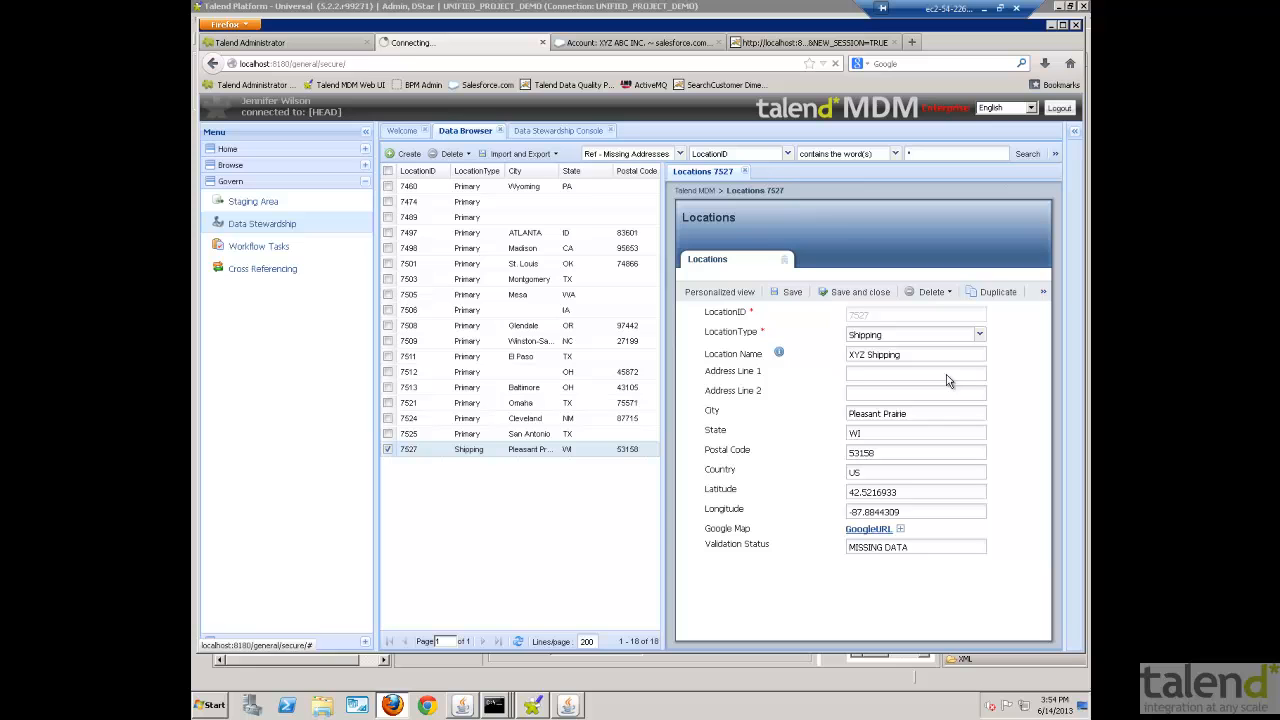
- Switch the browsed entity to Account and search for accounts whose Company Name contains xyz
left_click(681, 154)
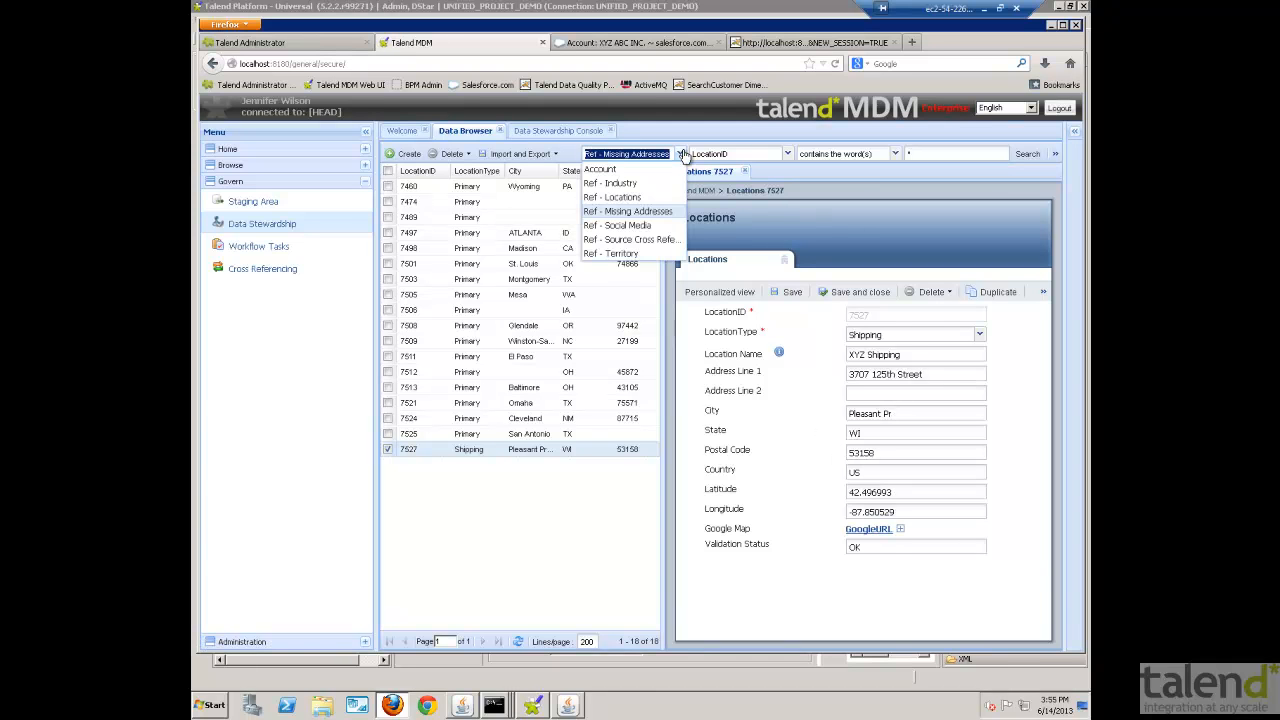
left_click(612, 169)
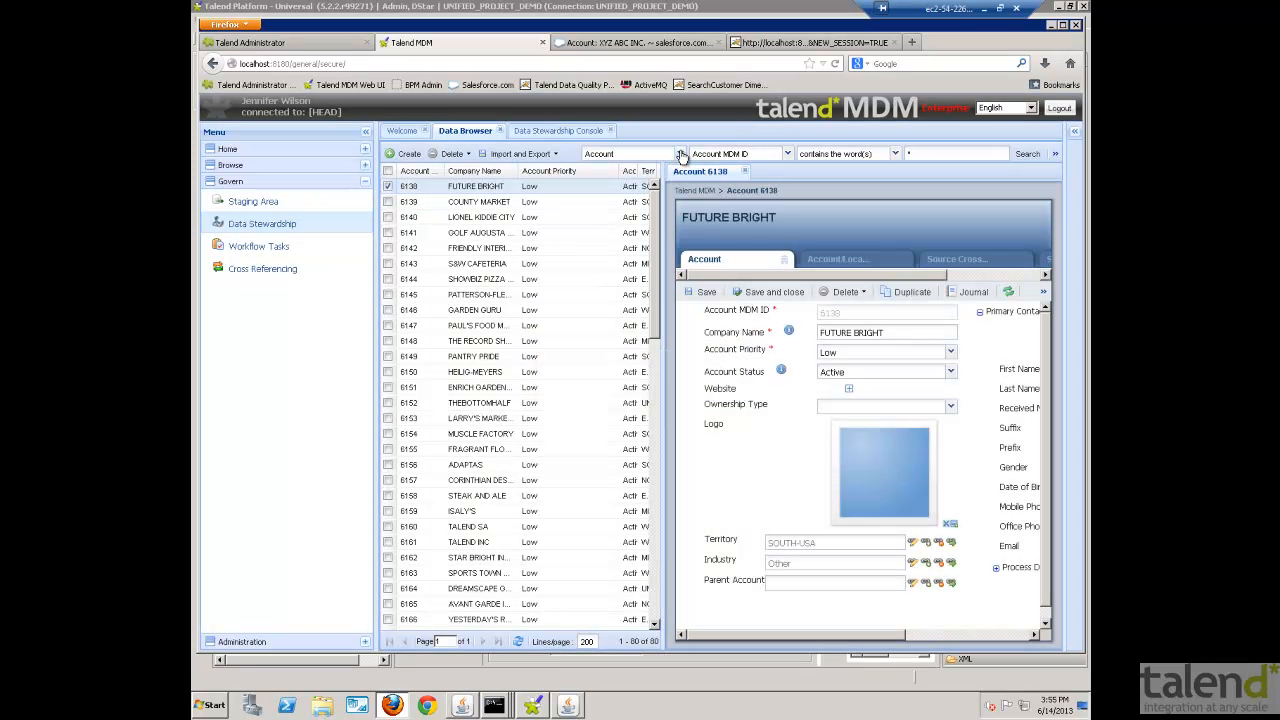
left_click(681, 154)
left_click(760, 170)
left_click(787, 154)
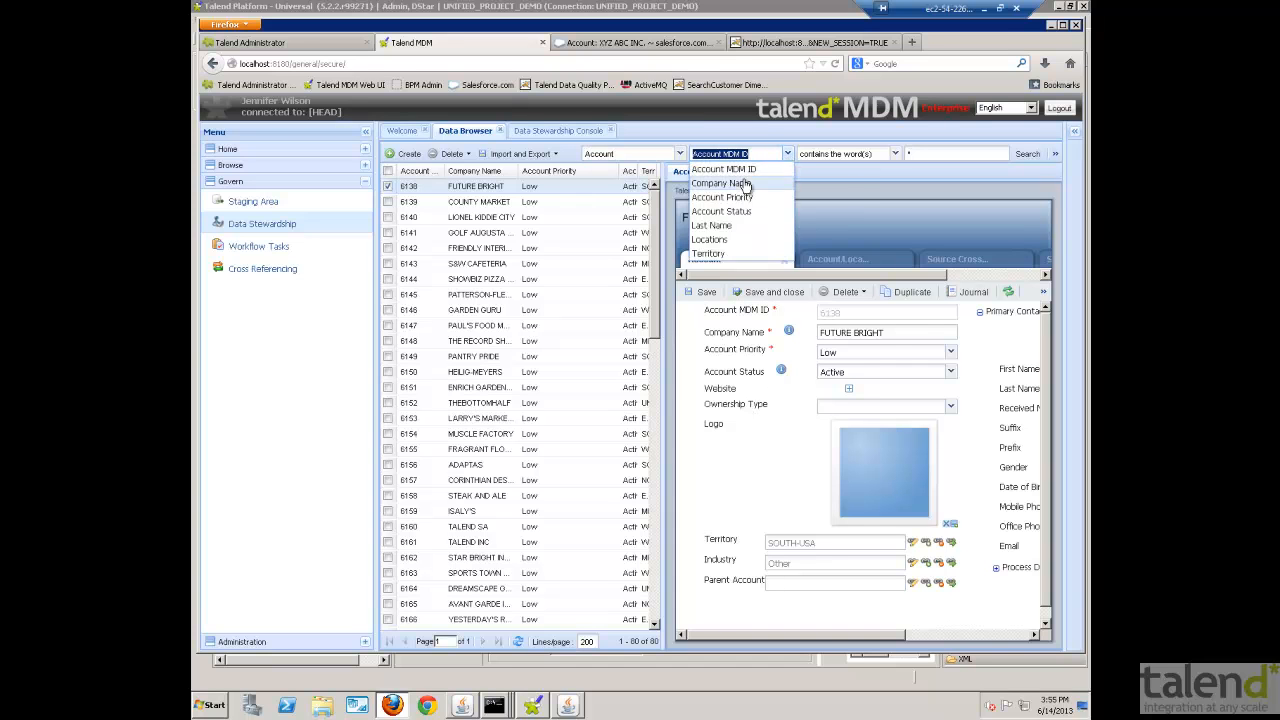
left_click(745, 184)
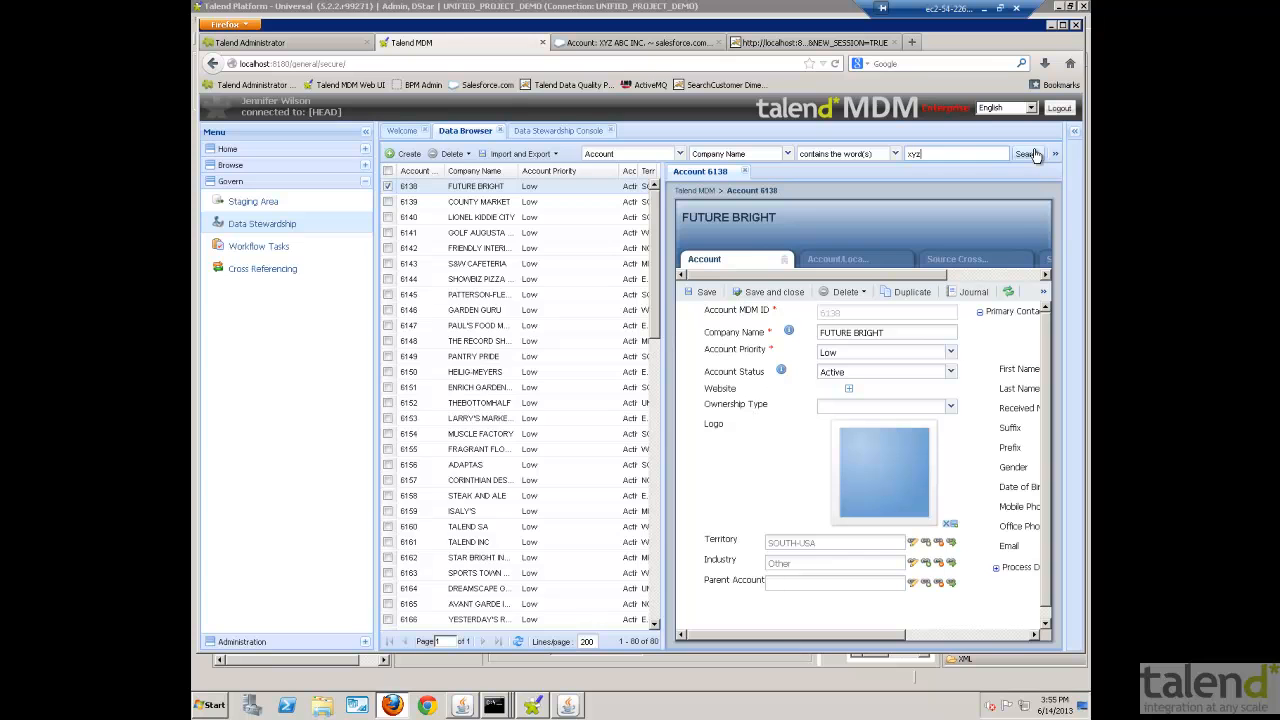
left_click(1030, 154)
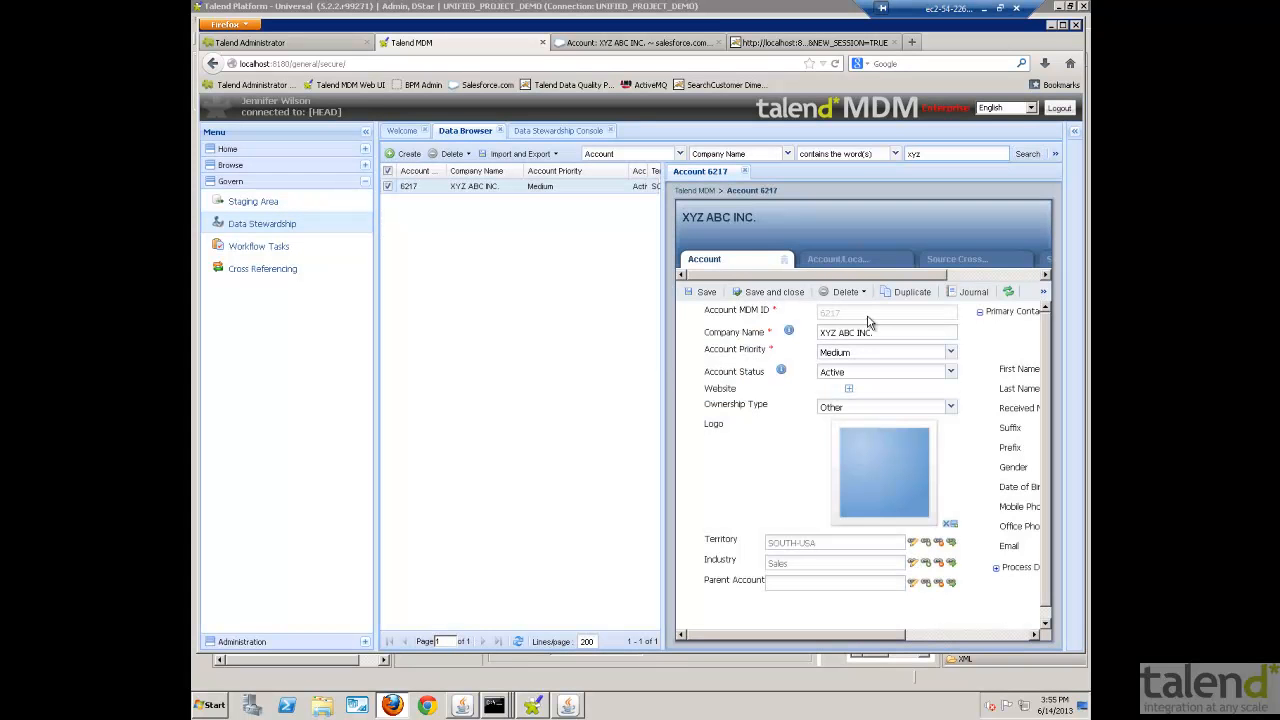
- Add a location row to the XYZ ABC INC. account, link it to the Shipping location found by searching shipping, and save
left_click(838, 259)
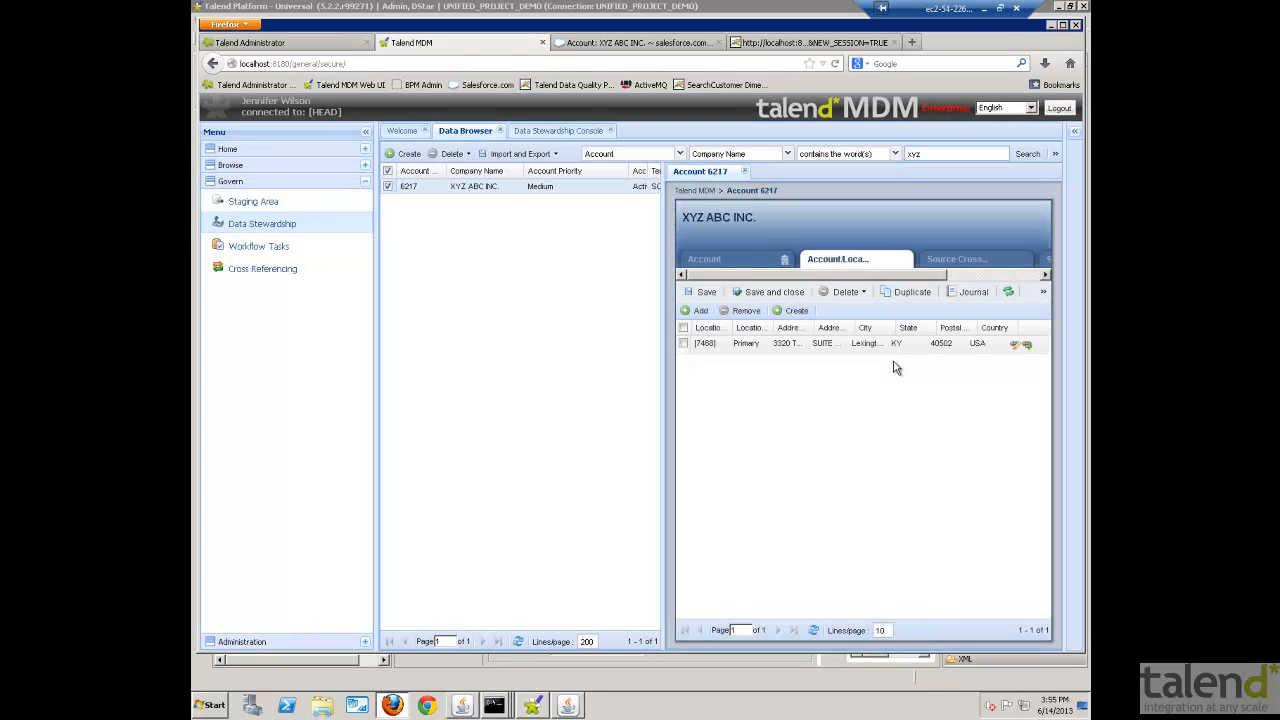
left_click(1015, 364)
left_click(660, 284)
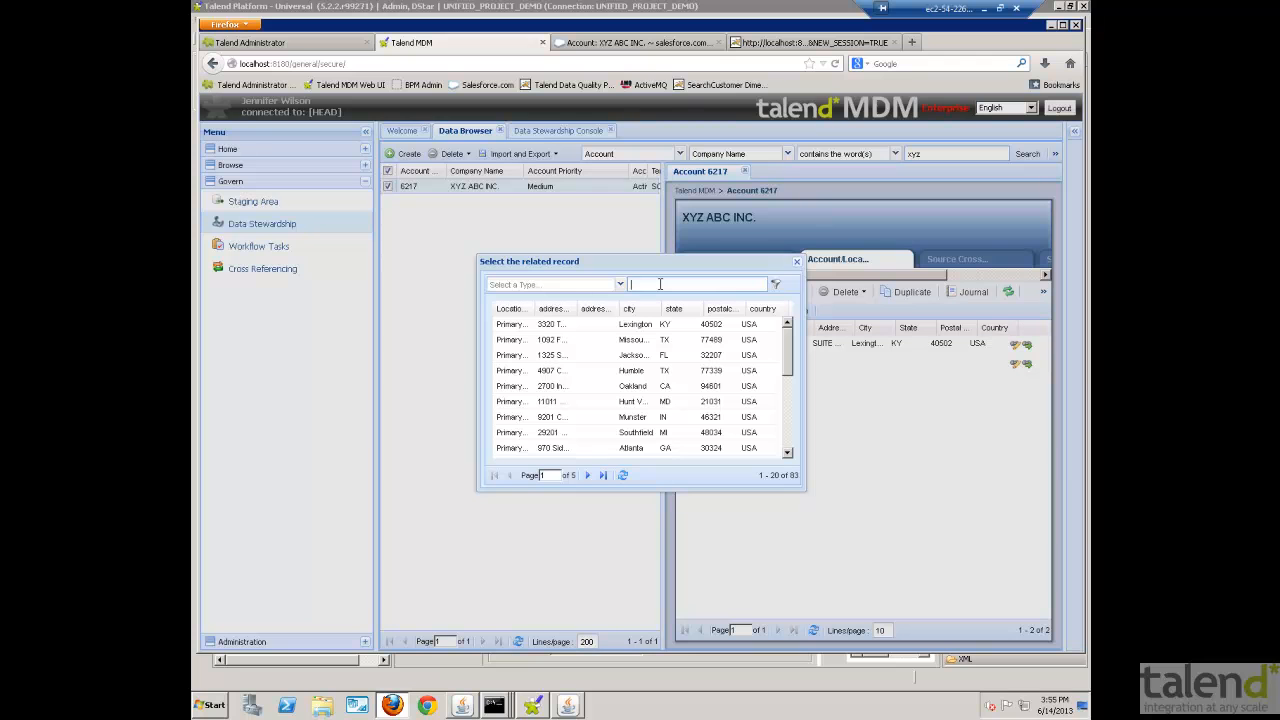
type("shipping")
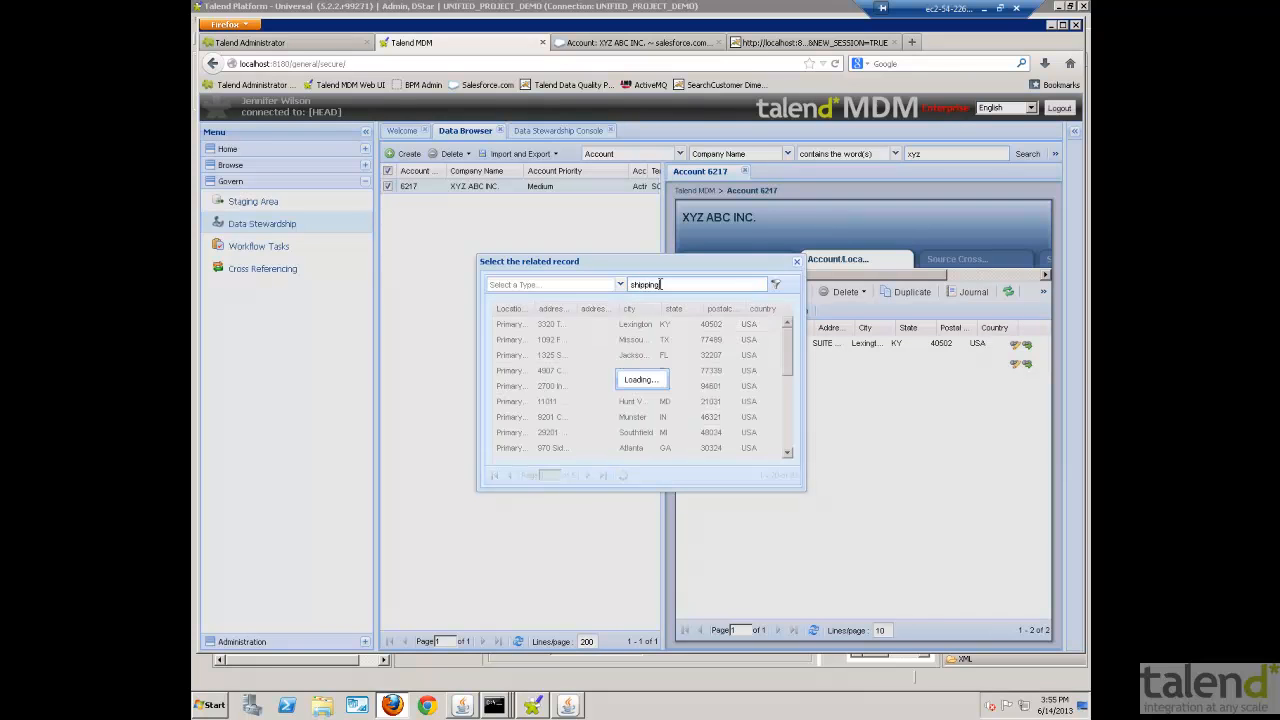
double_click(523, 331)
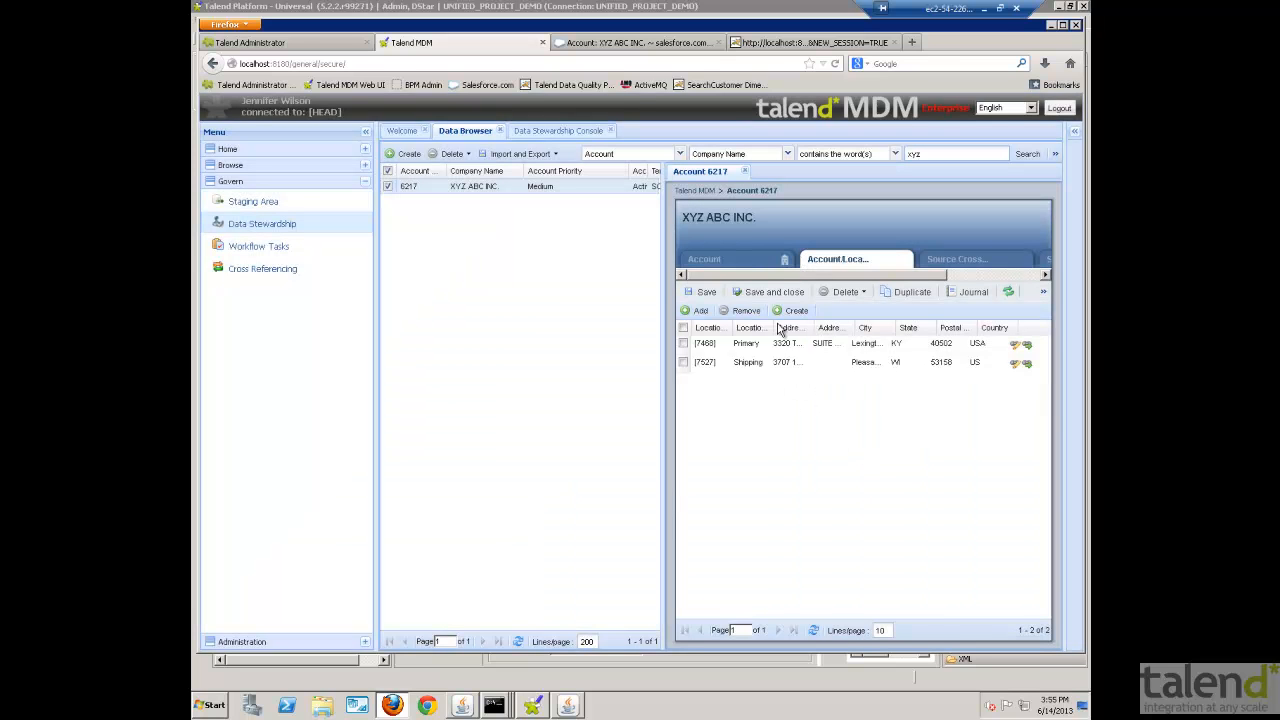
left_click(700, 292)
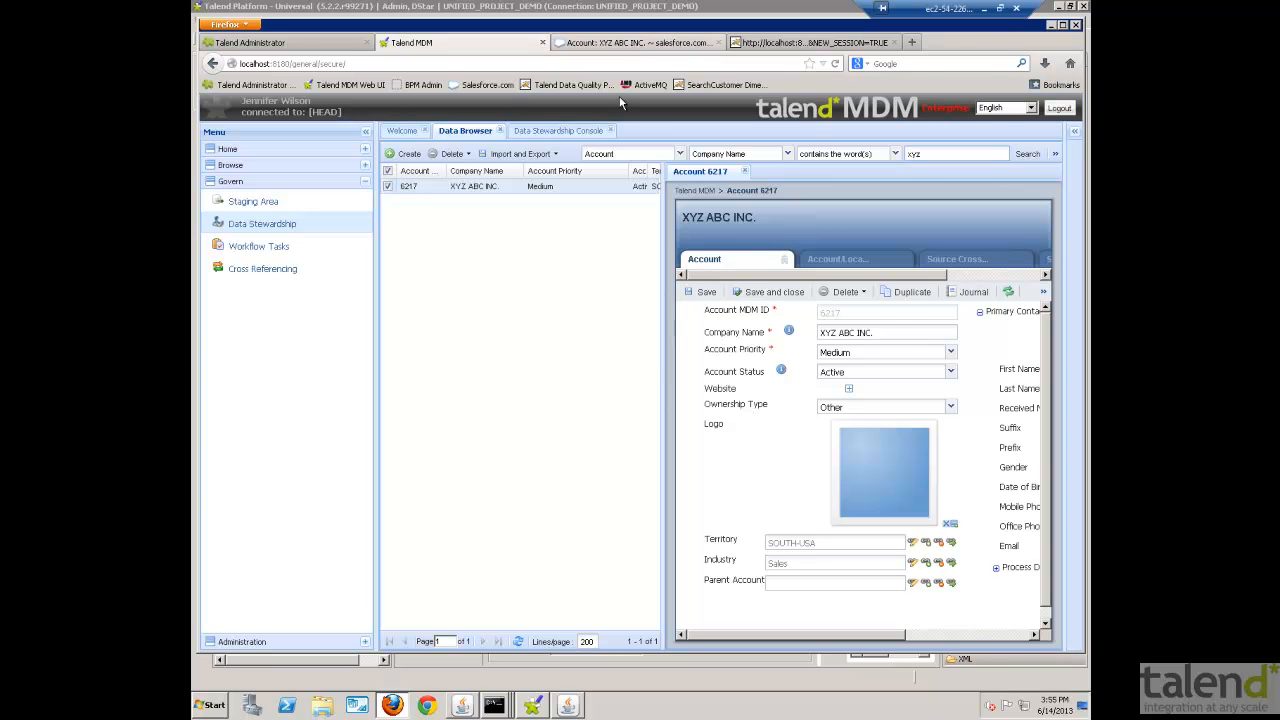
- Switch to Salesforce, reload the XYZ ABC INC. account, and check its Shipping Address
left_click(622, 43)
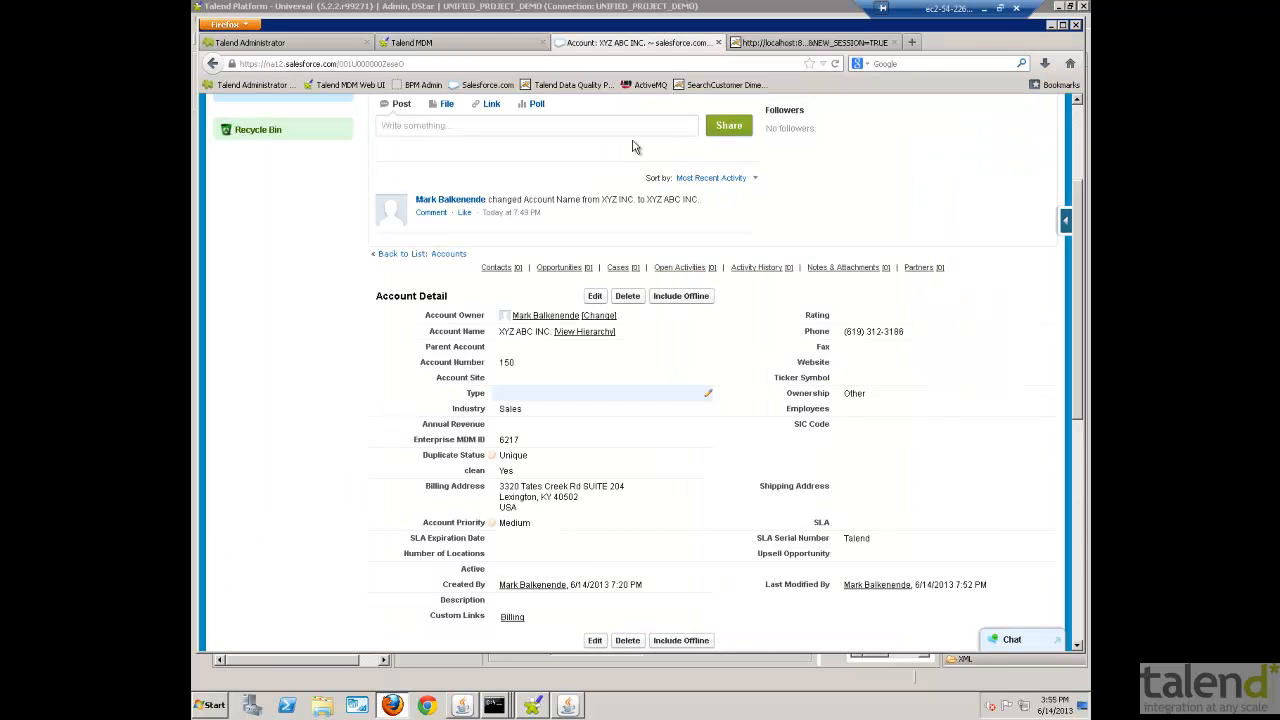
left_click(835, 64)
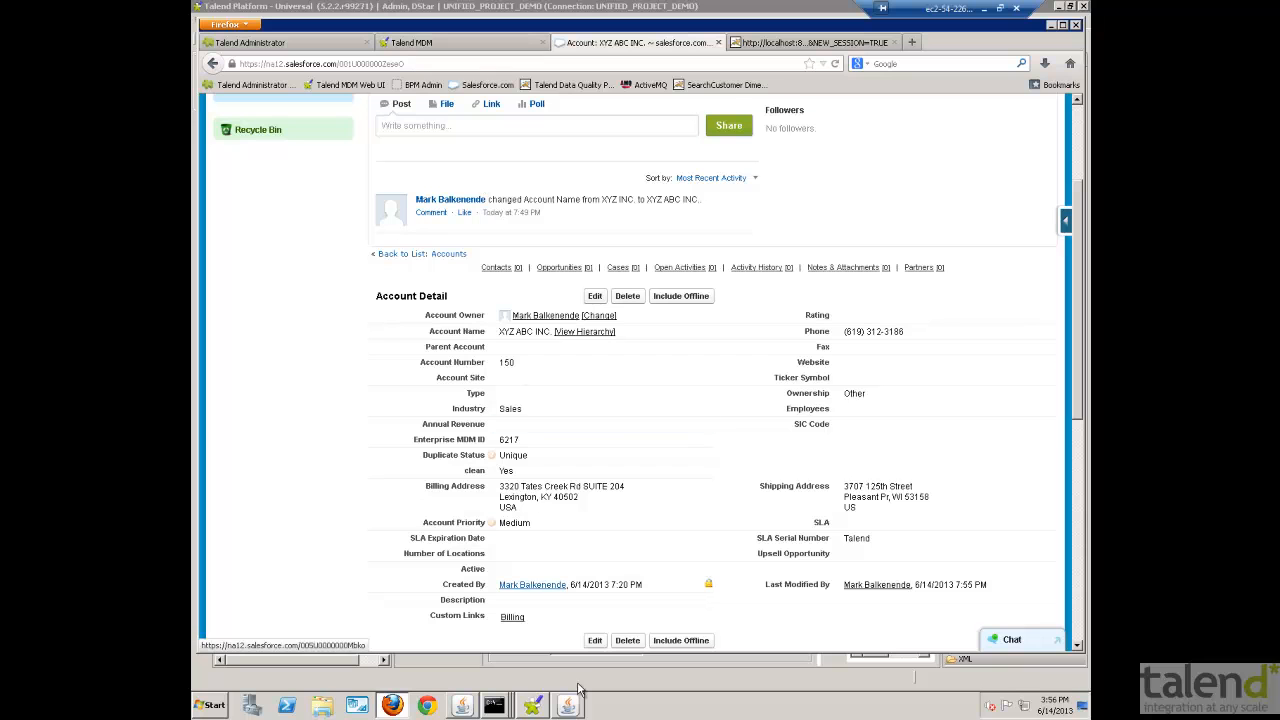
- Switch back to Talend MDM and minimize the remote desktop session
left_click(400, 44)
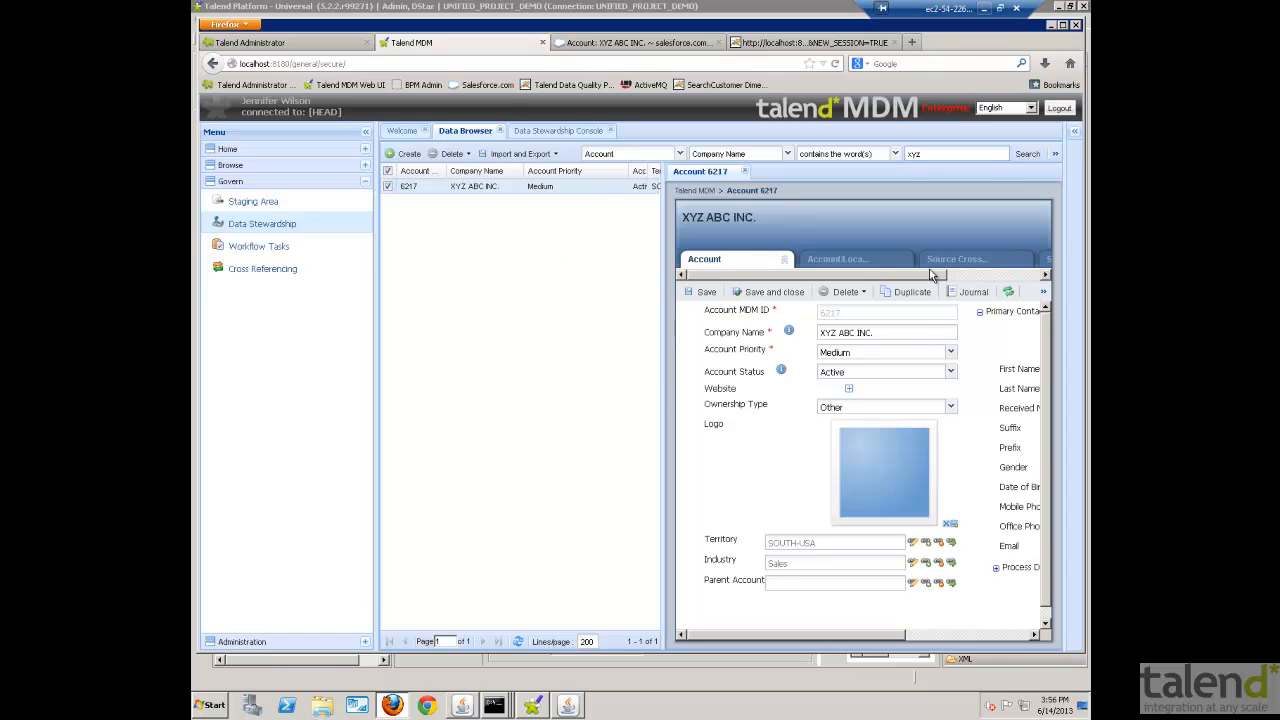
left_click(983, 12)
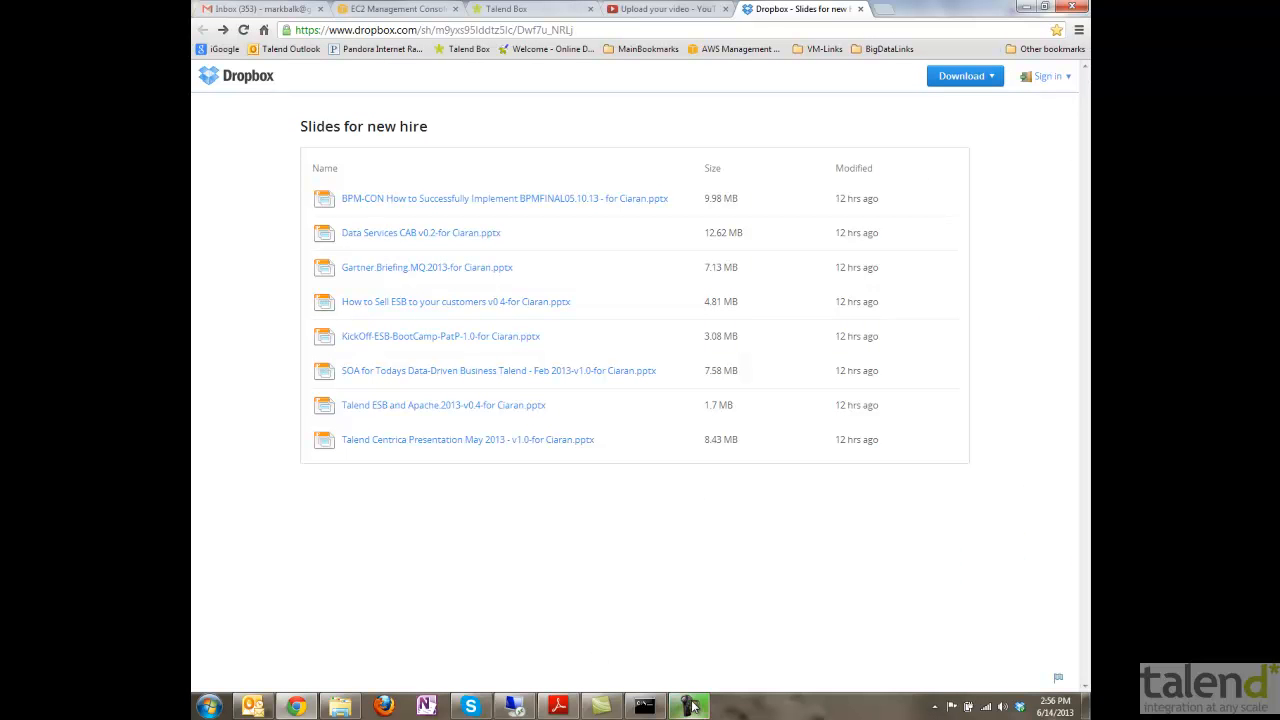